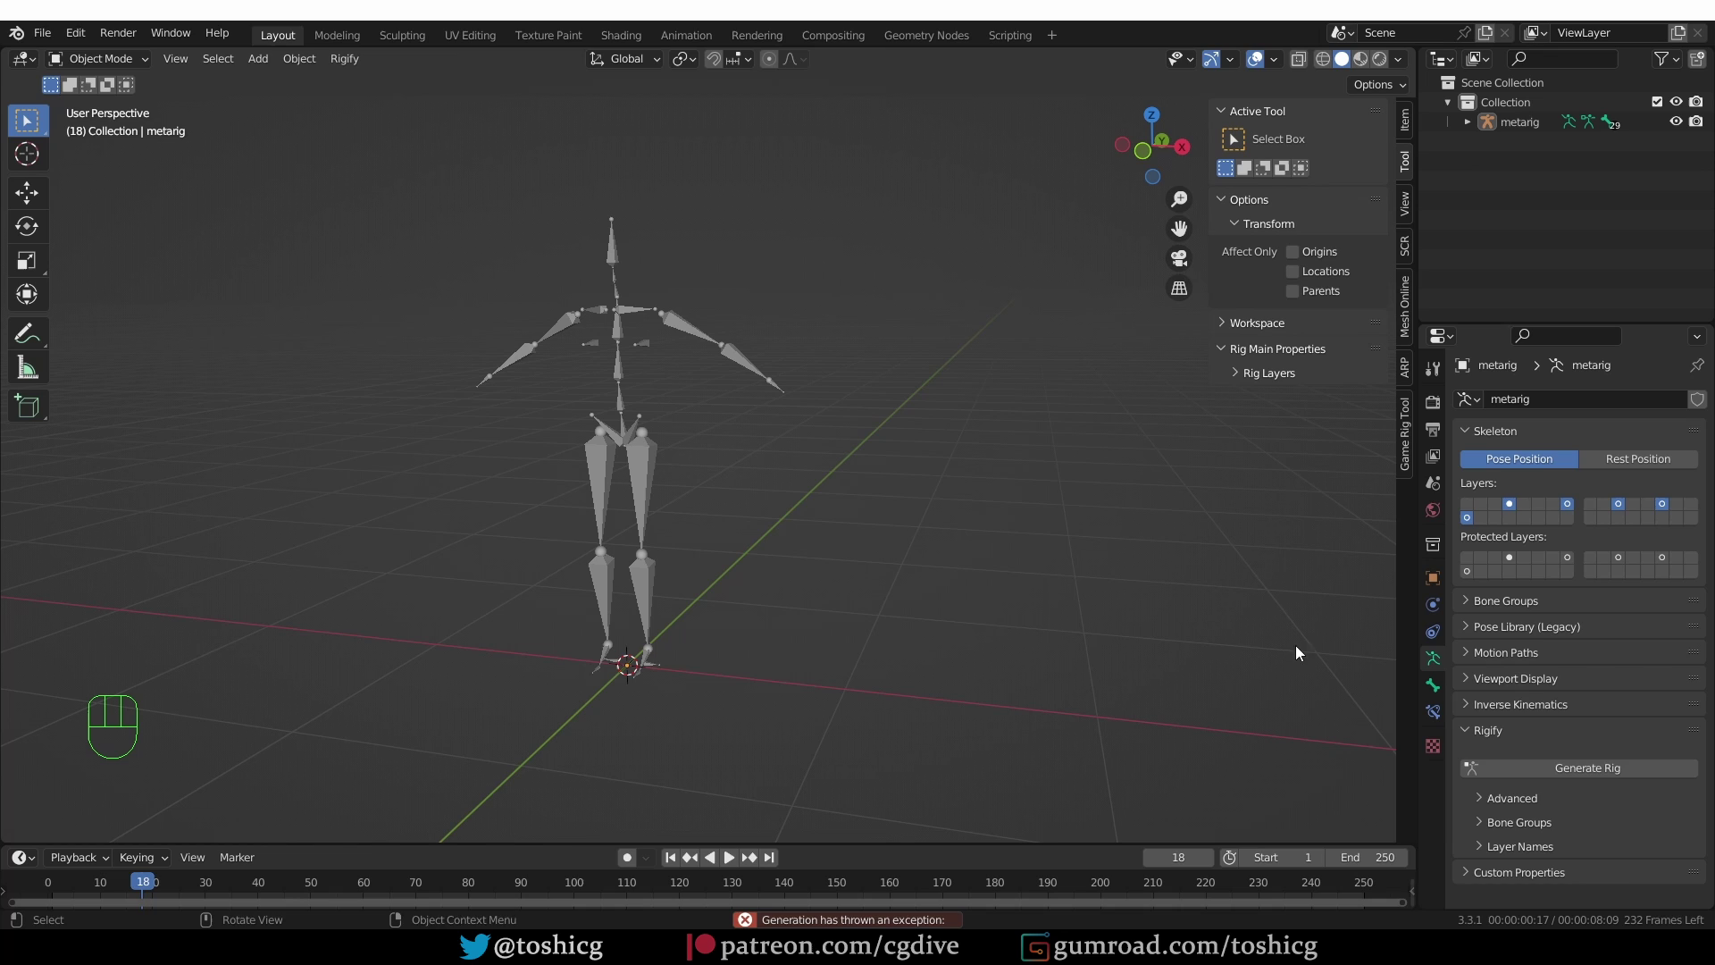
# Step: Generate the rig from the metarig, then undo the failed generation
pyautogui.click(1581, 767)
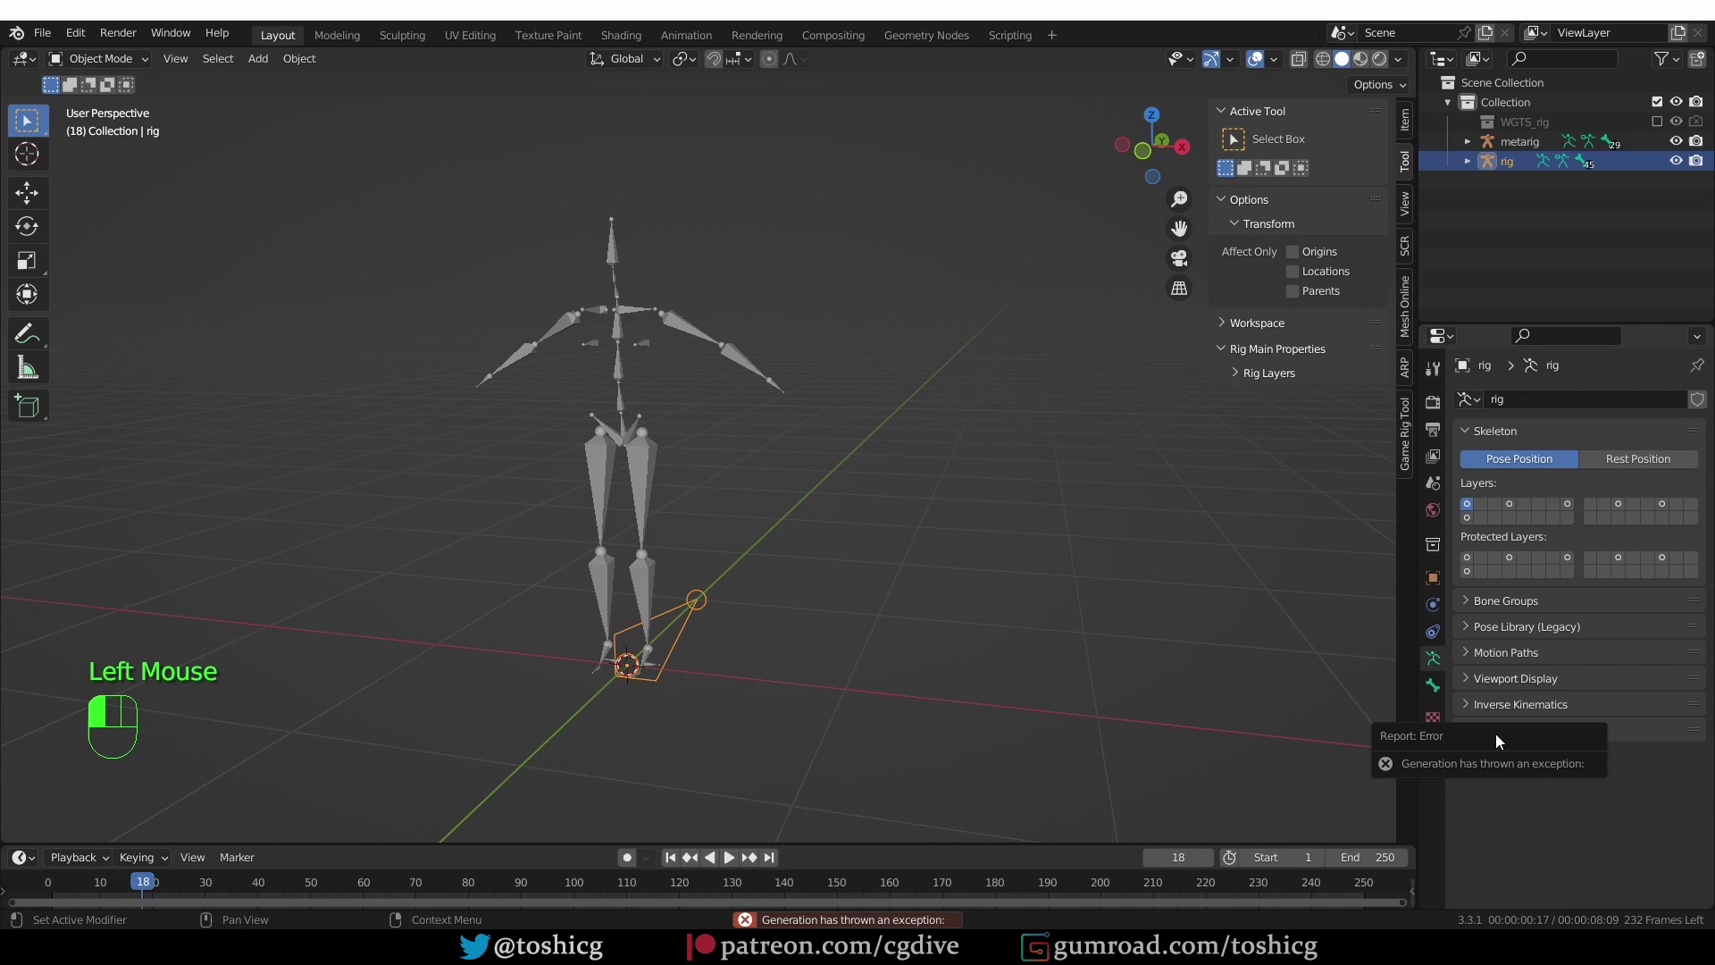
pyautogui.moveTo(1495, 733); pyautogui.dragTo(1111, 588)
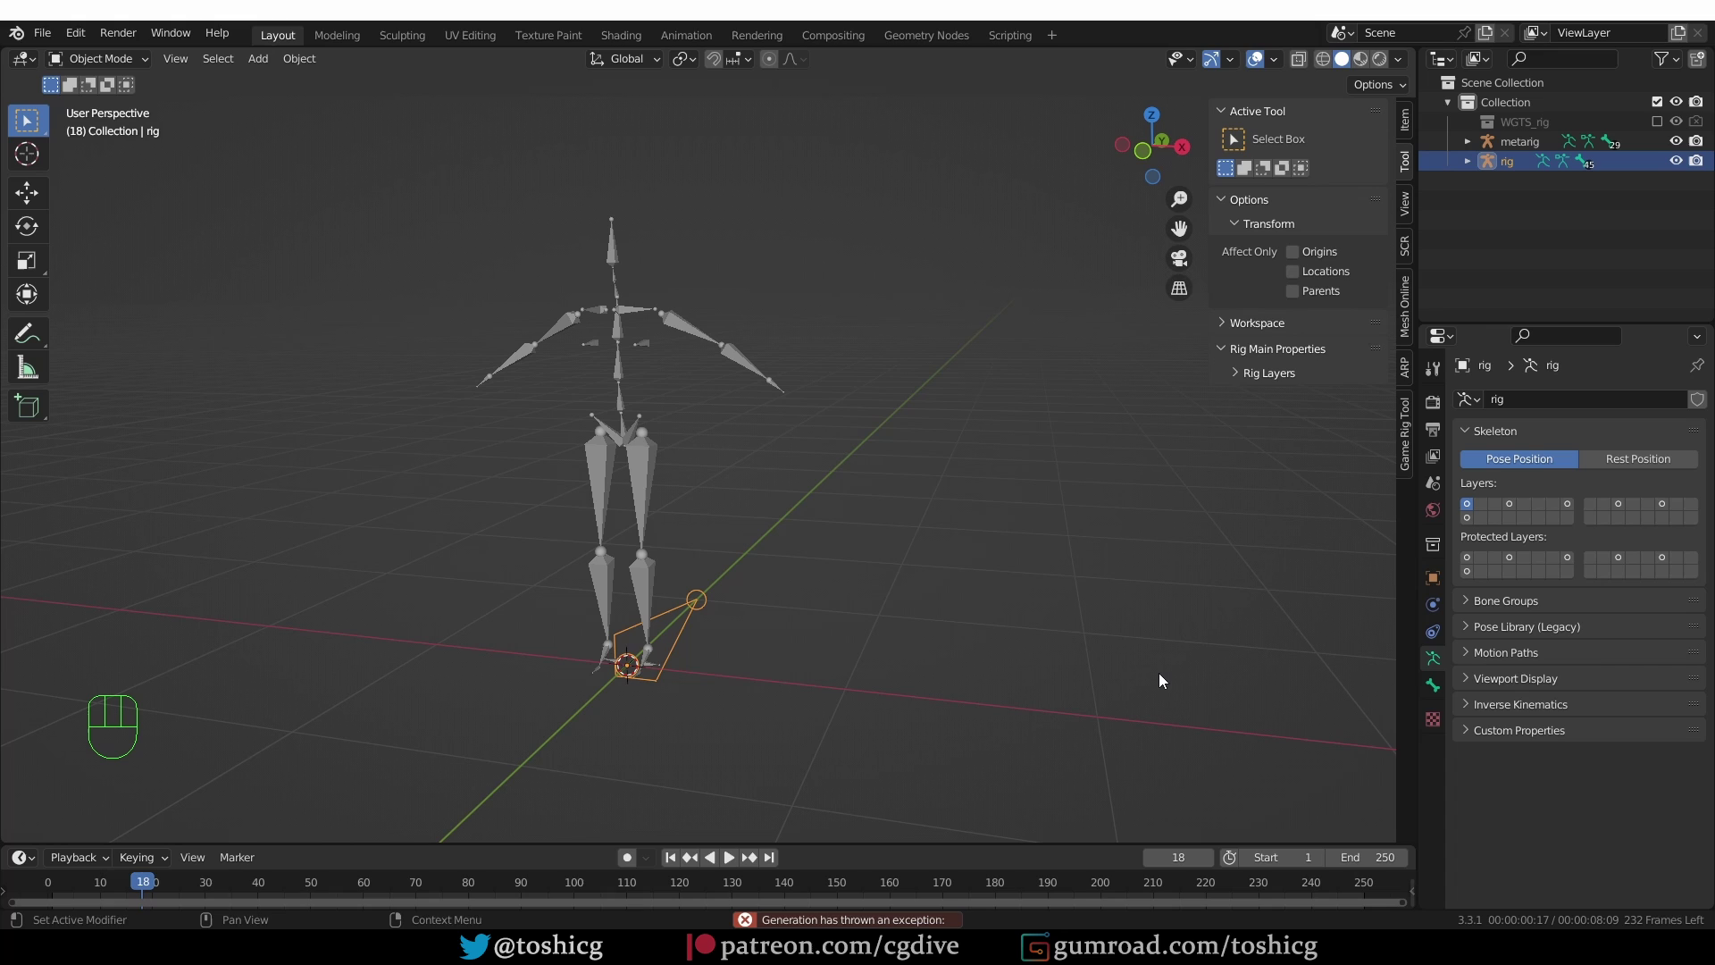
pyautogui.hotkey('ctrl', 'z')
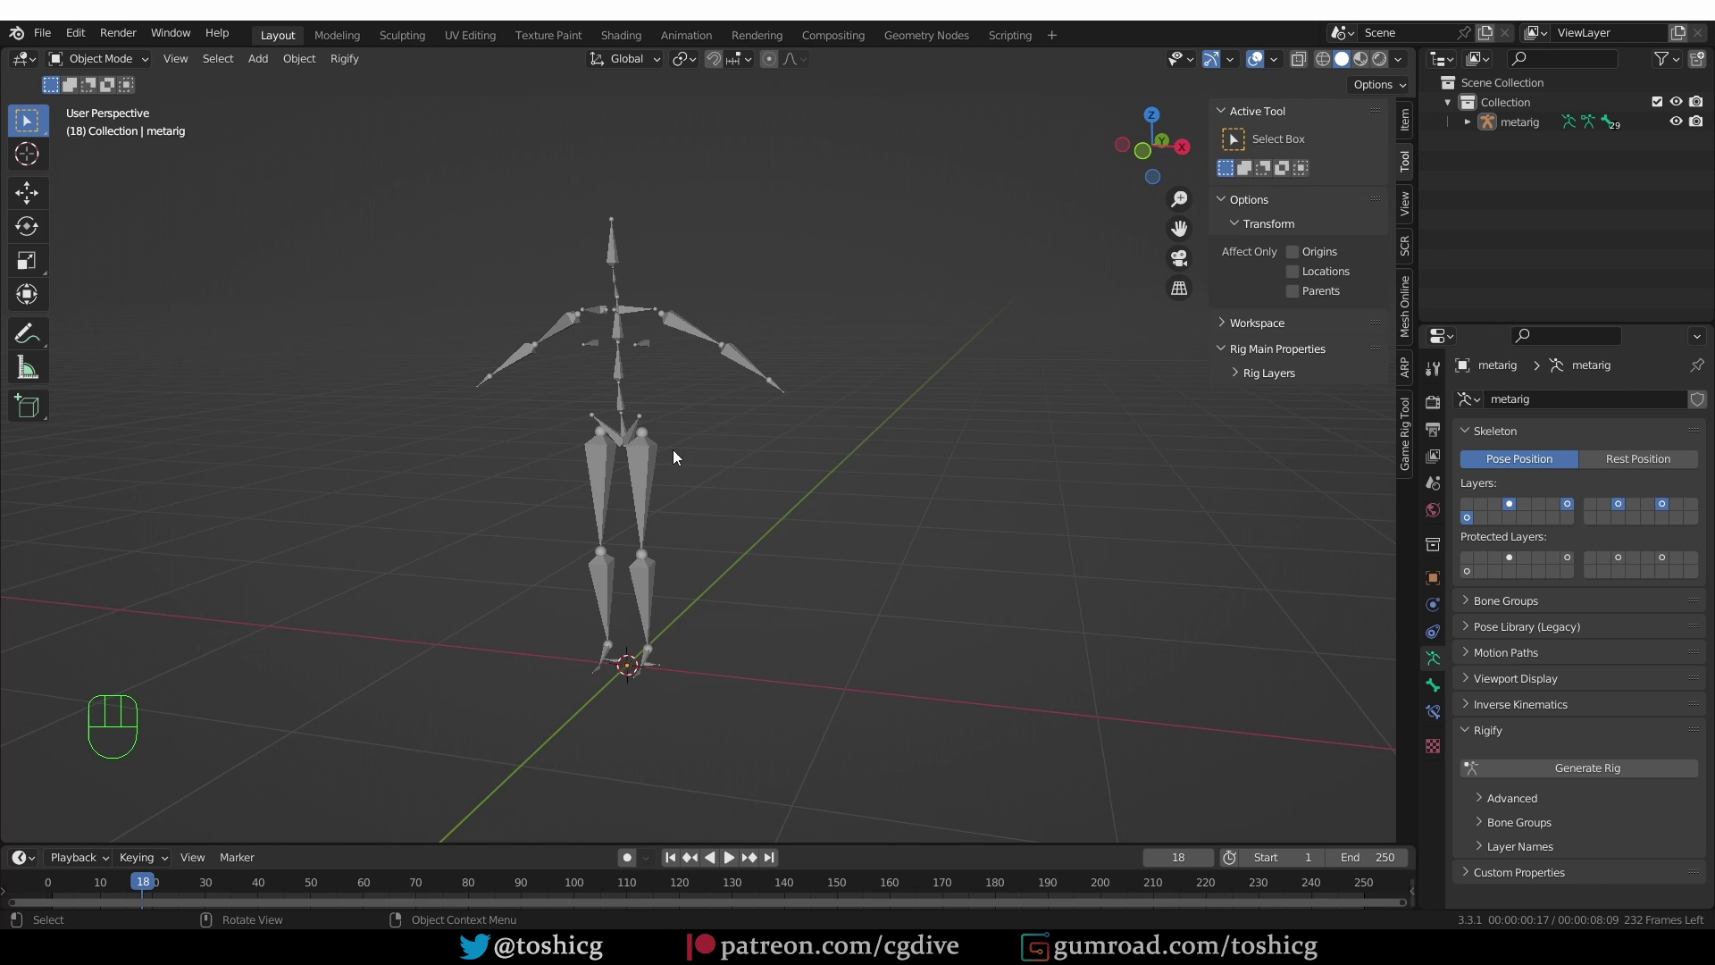
# Step: From a front view, sketch temporary strokes over the spine, arm and neck, then select the metarig
pyautogui.moveTo(672, 448)
pyautogui.mouseDown(button='middle')
pyautogui.moveTo(705, 463)
pyautogui.moveTo(652, 450)
pyautogui.moveTo(670, 436)
pyautogui.mouseUp(button='middle')
pyautogui.scroll(2, 653, 451)
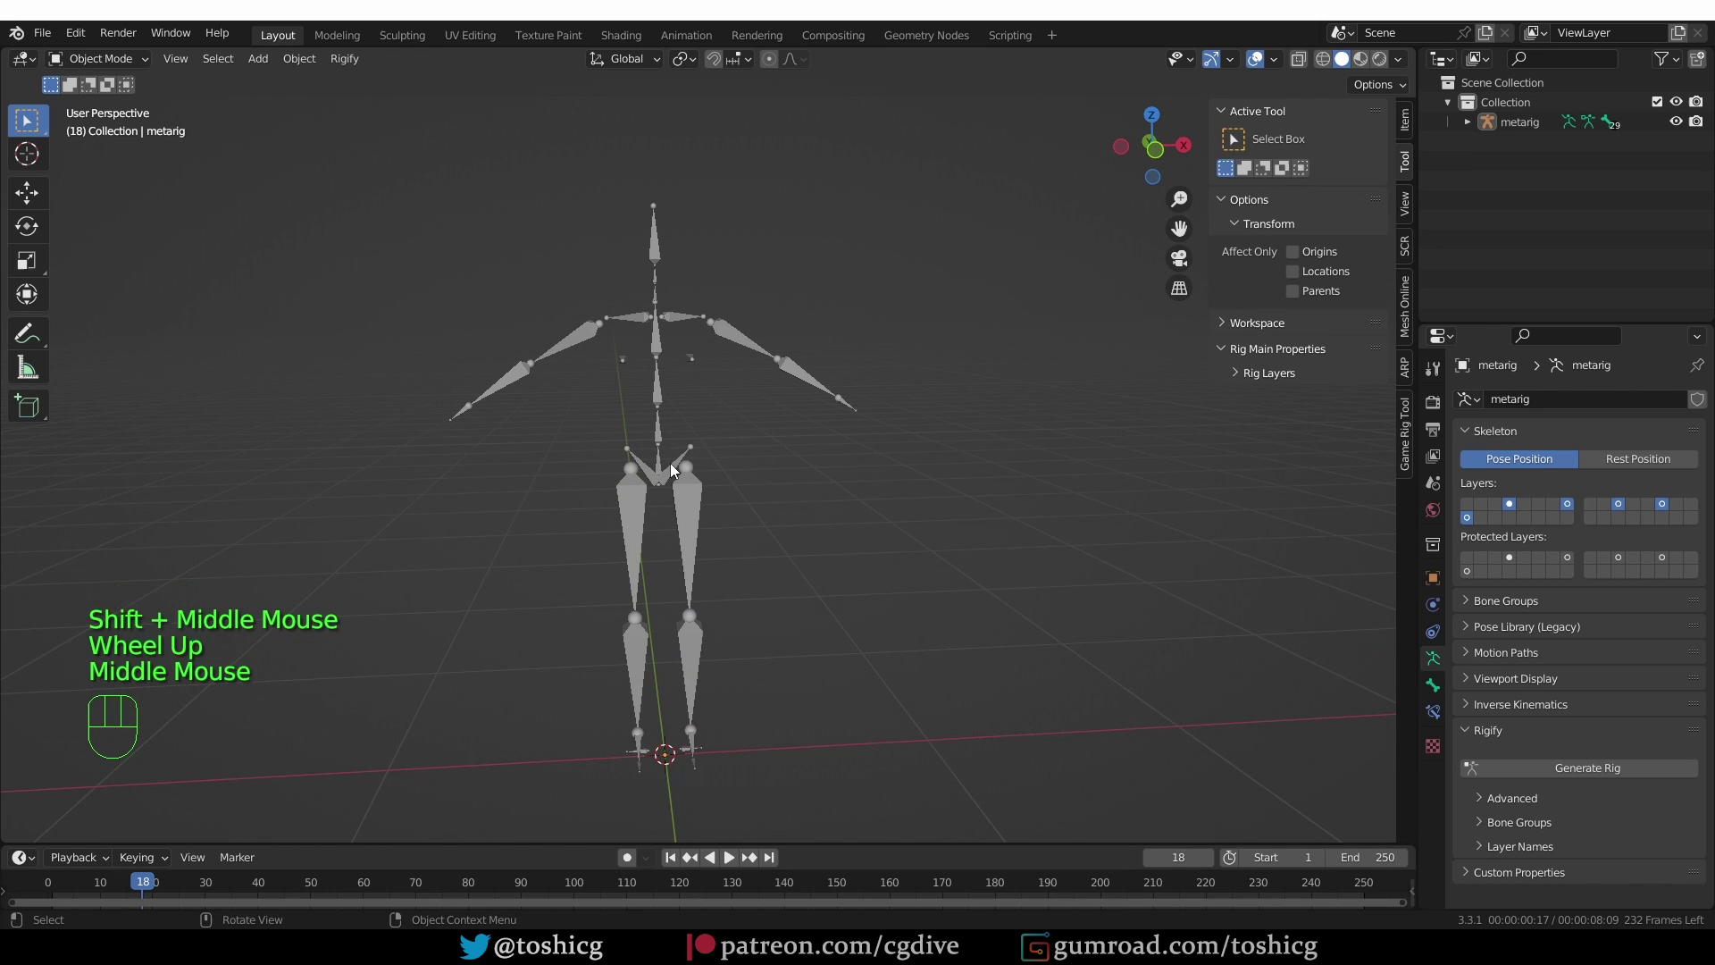
pyautogui.press('d')
pyautogui.moveTo(670, 463)
pyautogui.mouseDown()
pyautogui.moveTo(664, 304)
pyautogui.moveTo(839, 391)
pyautogui.mouseUp()
pyautogui.press('d')
pyautogui.moveTo(706, 482); pyautogui.dragTo(720, 710)
pyautogui.hotkey('ctrl', 'z')
pyautogui.press('d')
pyautogui.moveTo(672, 291); pyautogui.dragTo(665, 204)
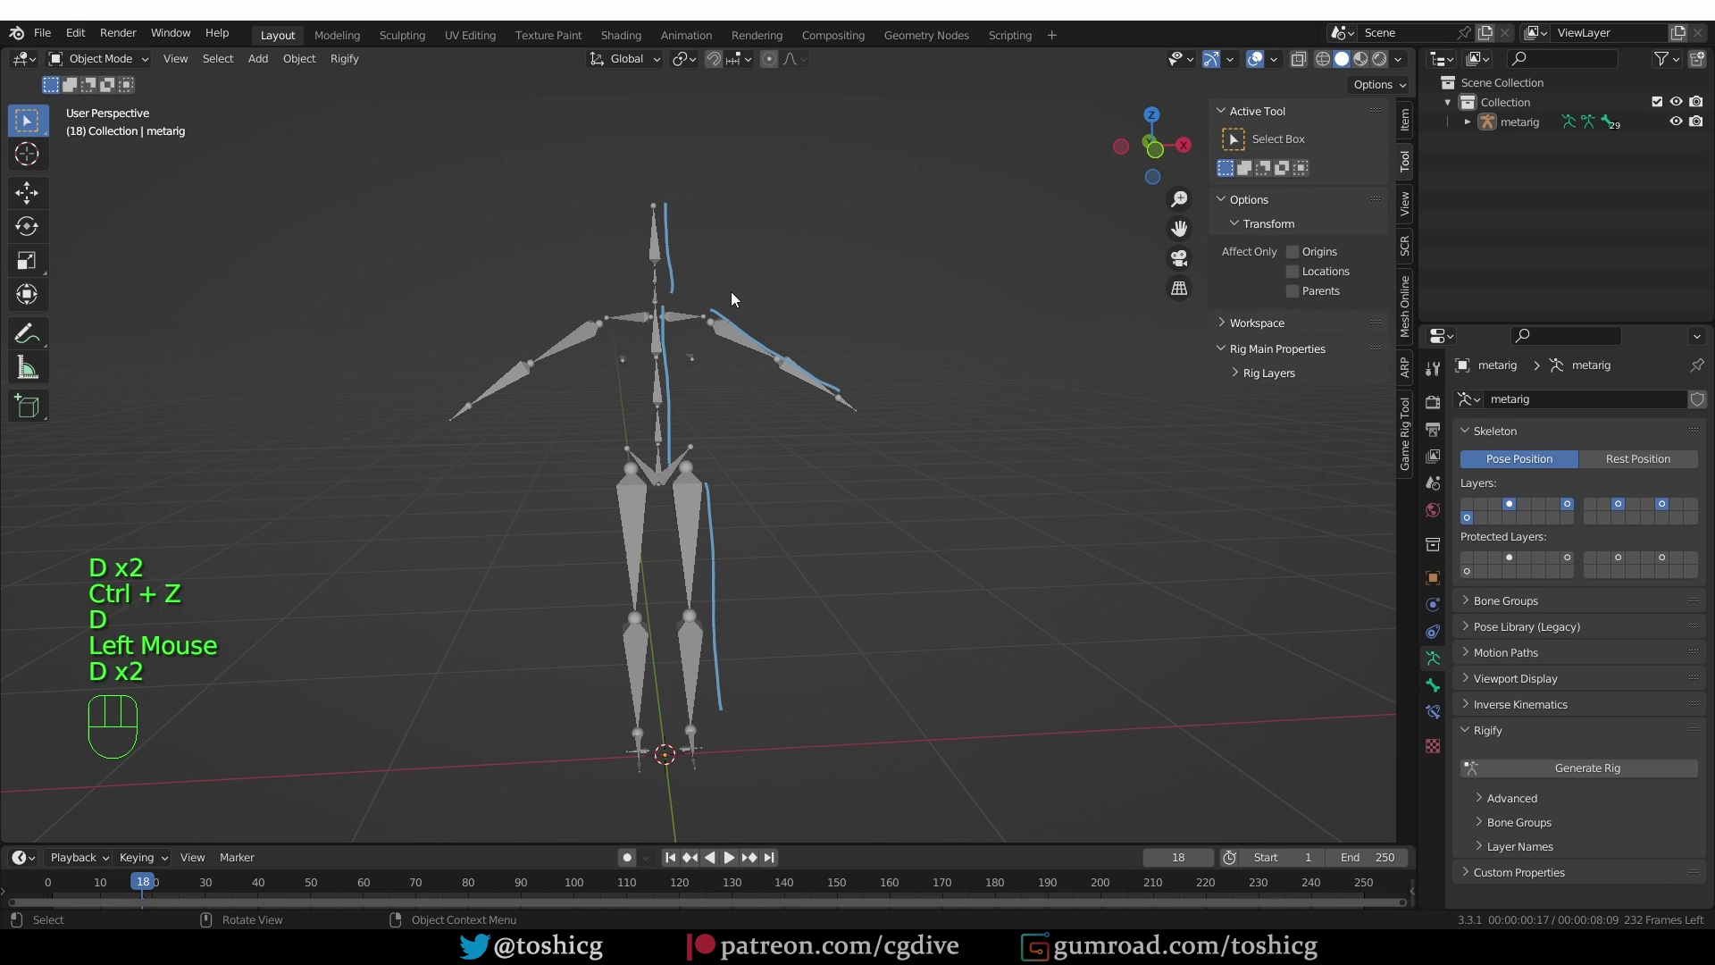
pyautogui.moveTo(784, 345); pyautogui.dragTo(754, 347, button='middle')
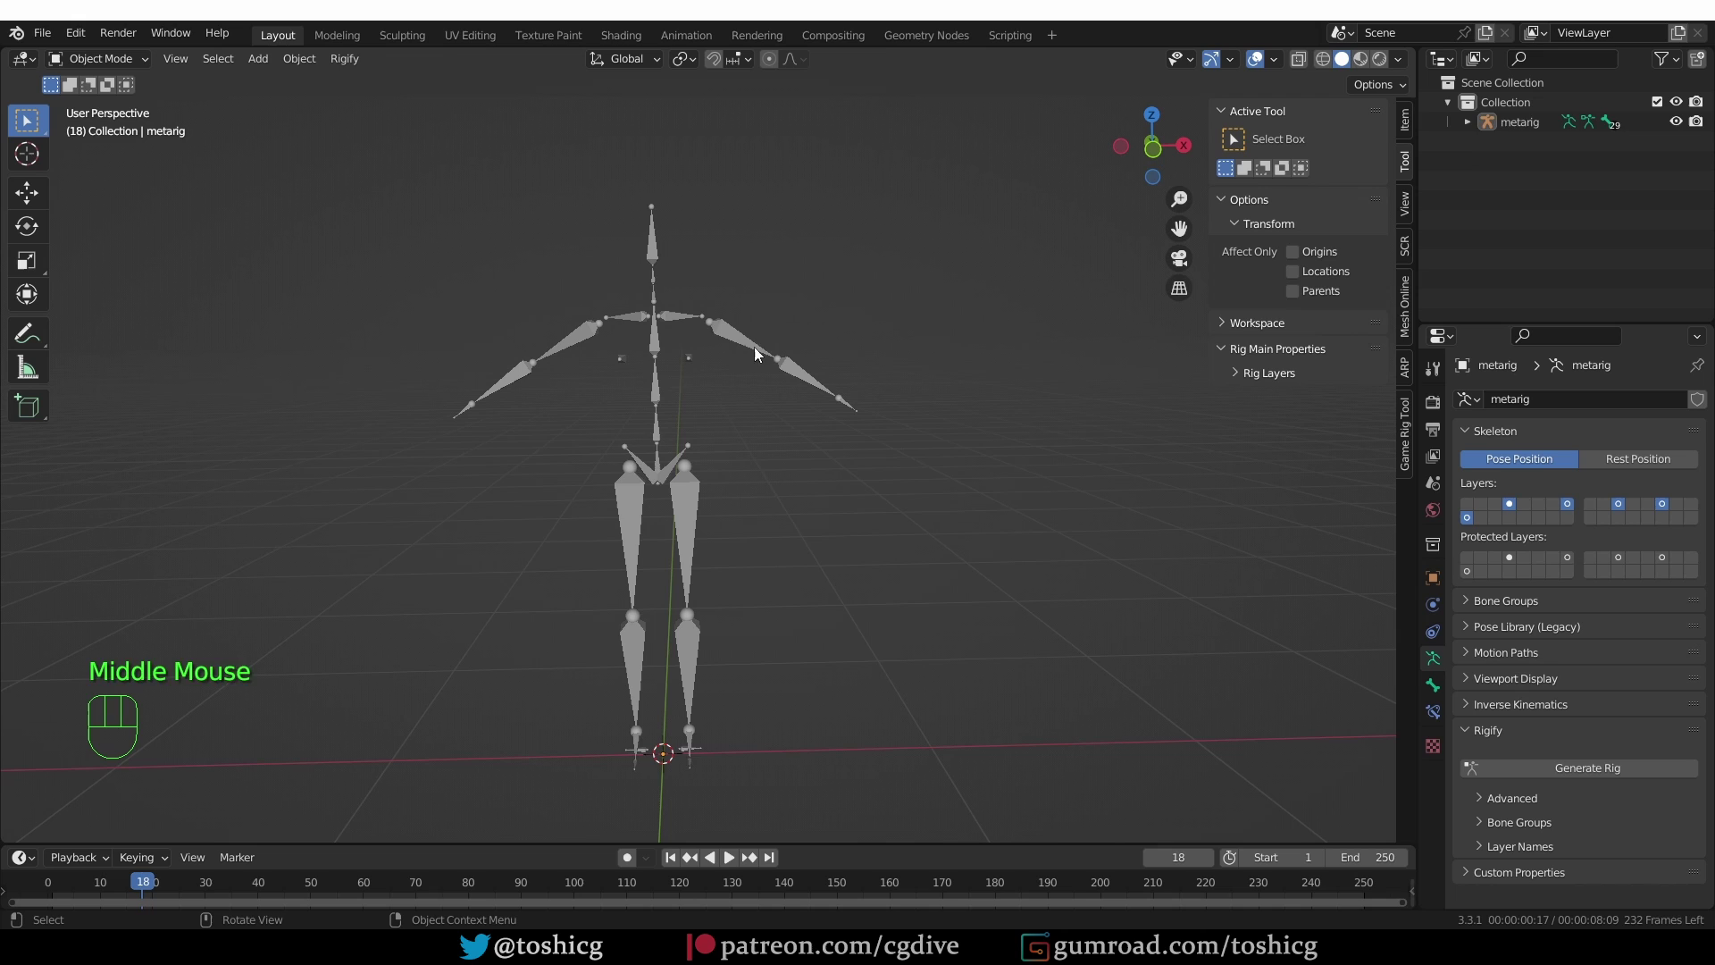
pyautogui.click(738, 350)
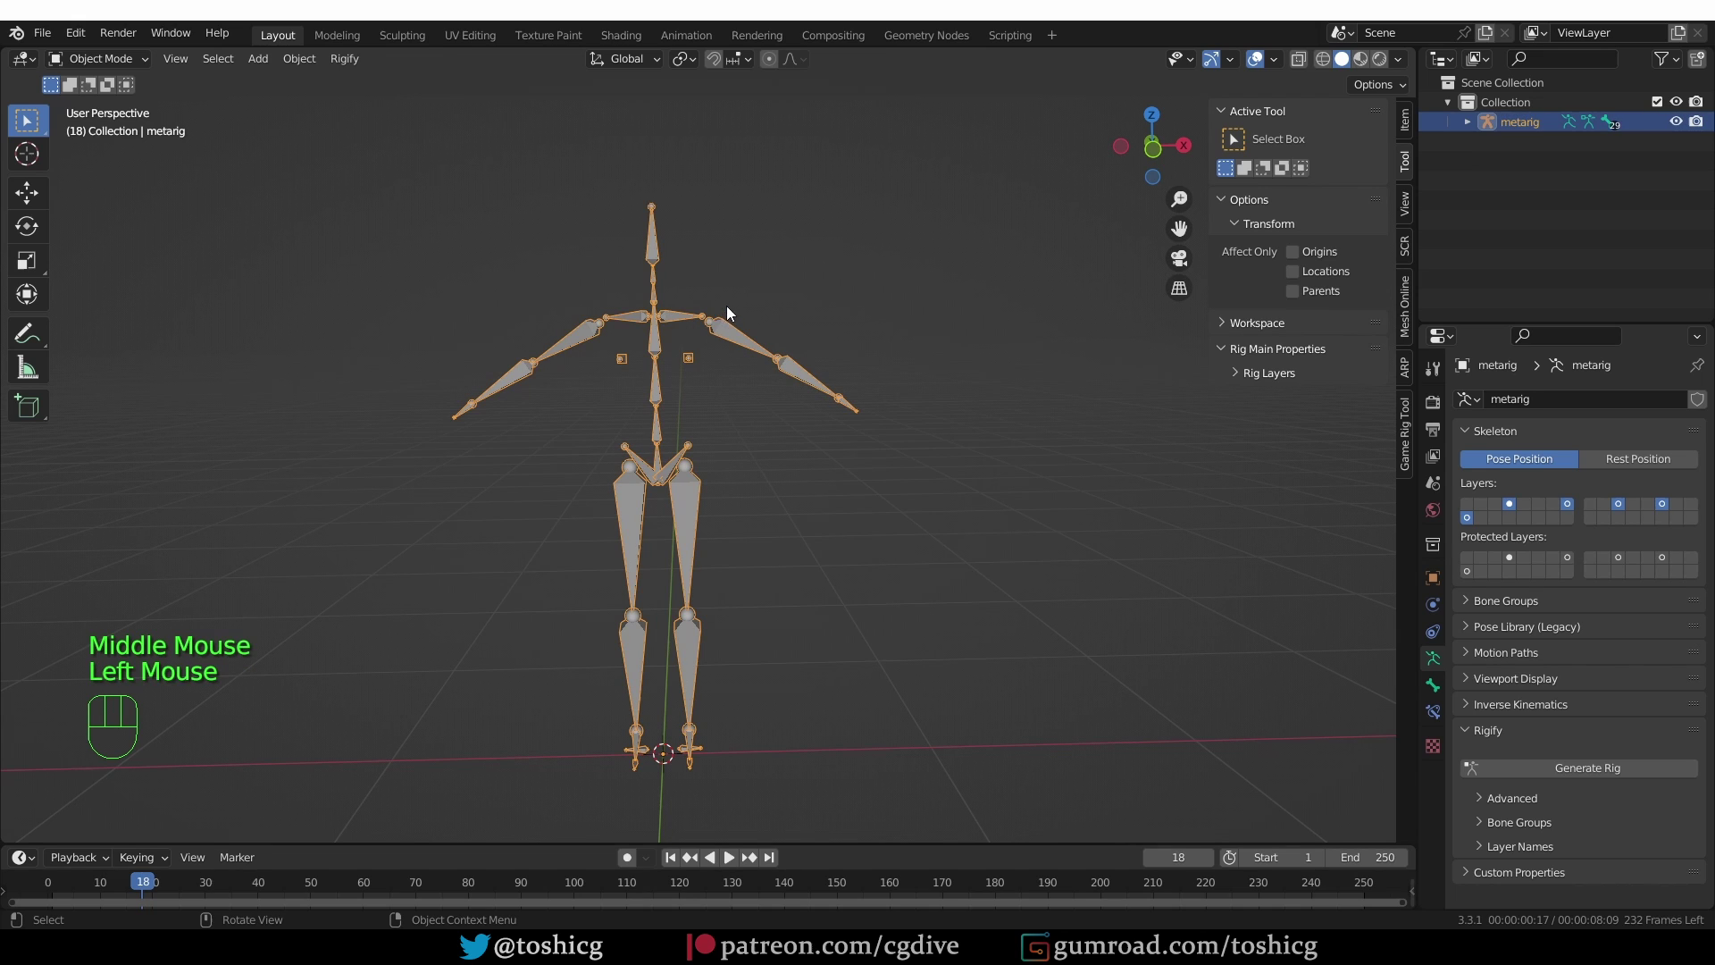
# Step: Switch the metarig to Pose Mode and select upper_arm.L to inspect its bone properties
pyautogui.press('Tab')
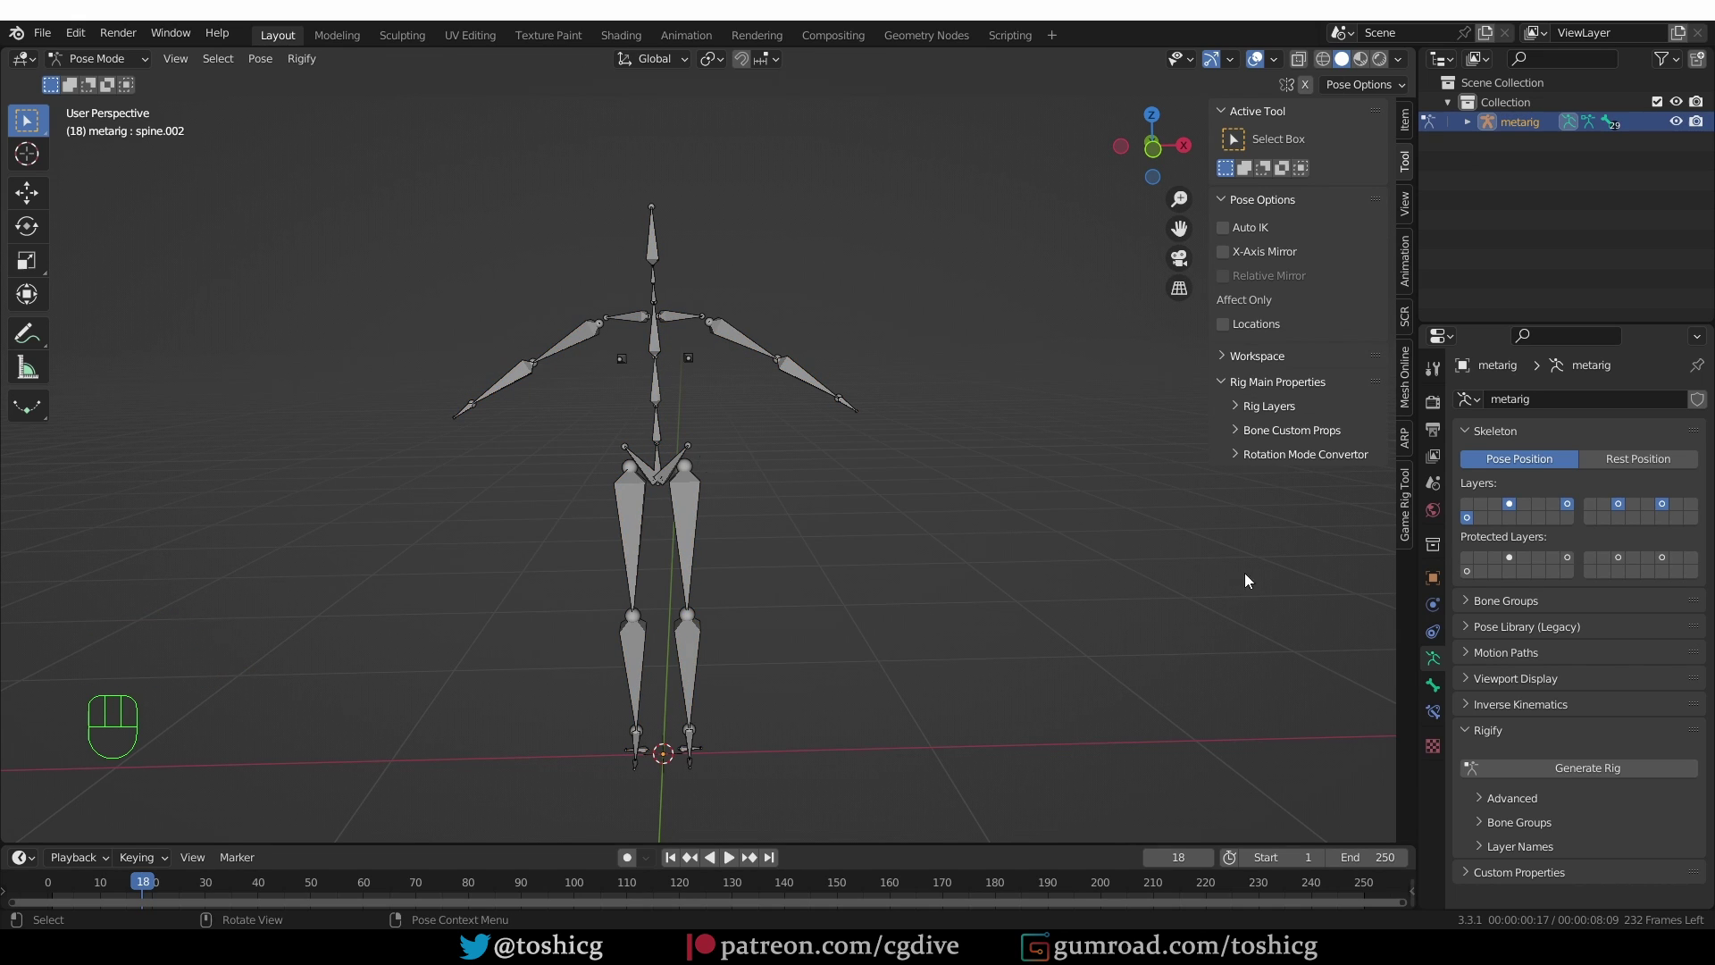
pyautogui.click(1432, 685)
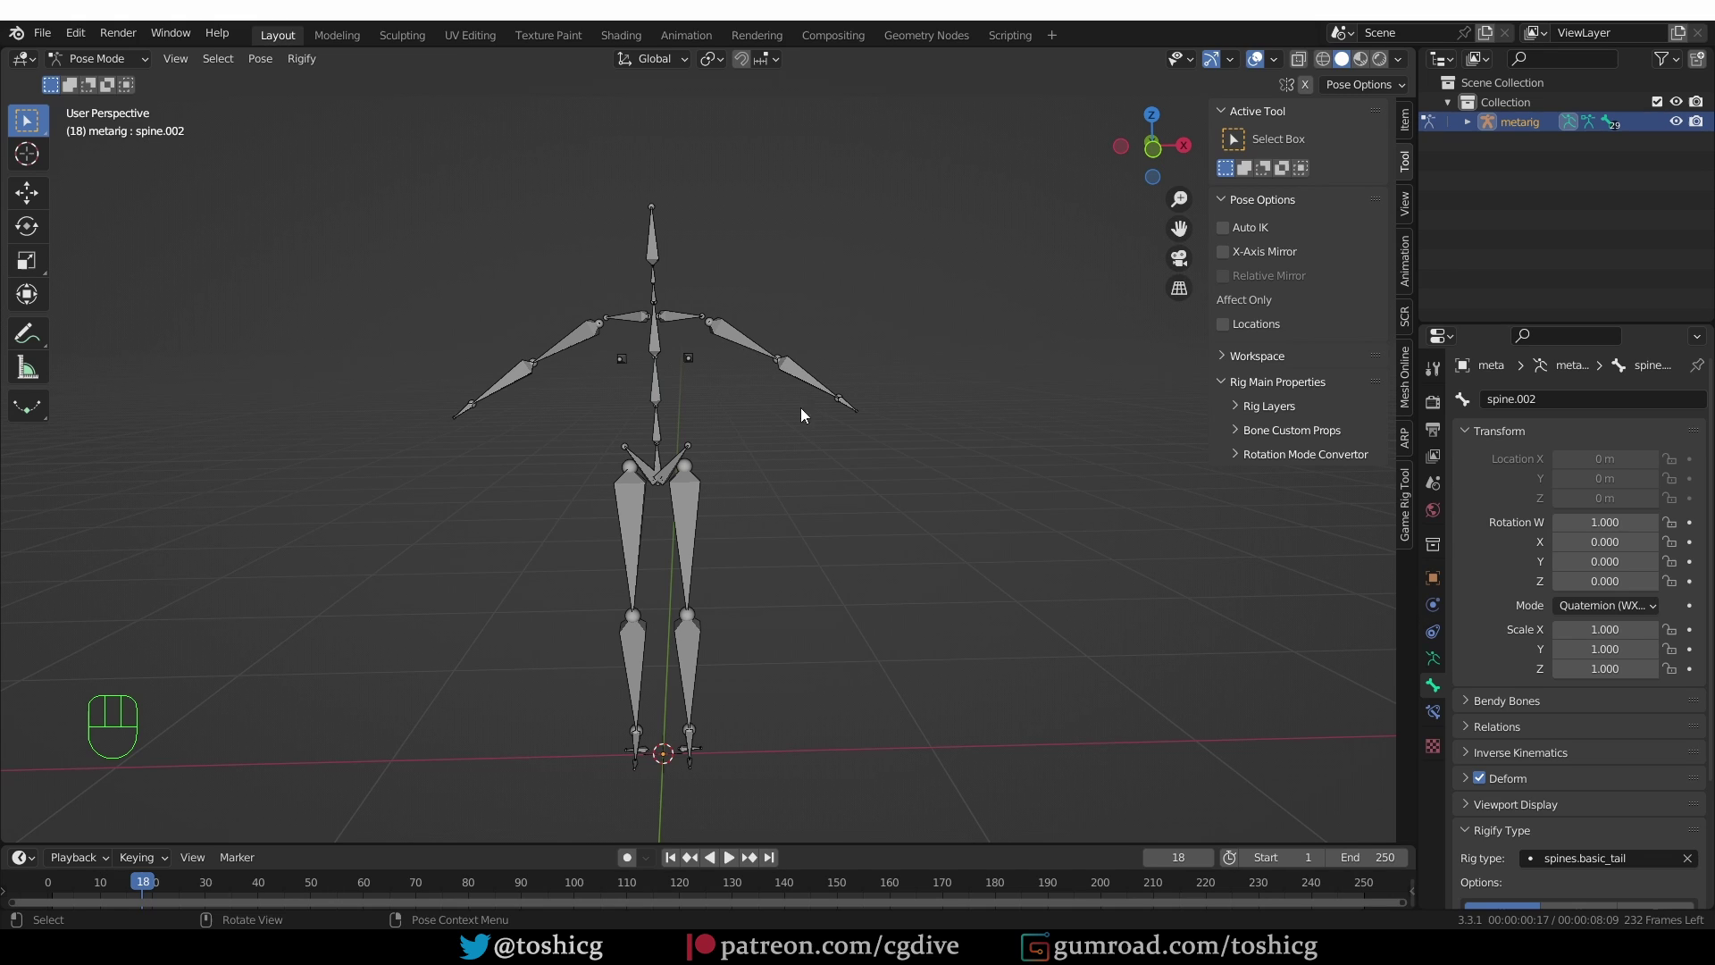
pyautogui.click(735, 338)
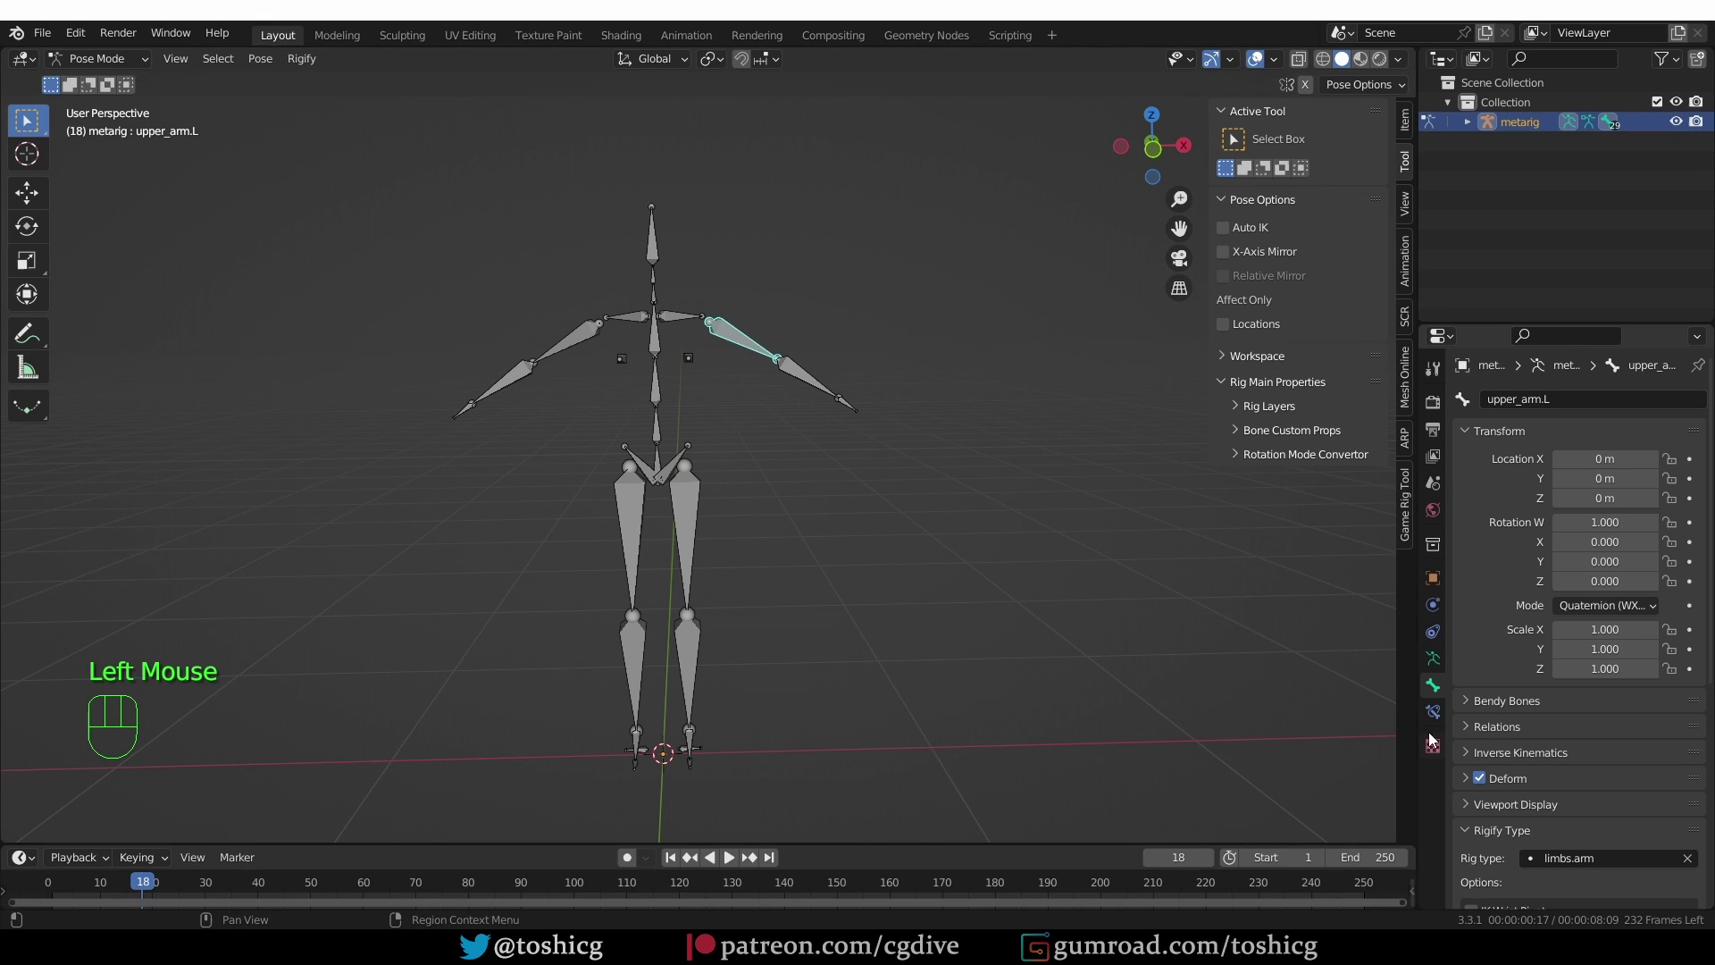
pyautogui.click(1488, 430)
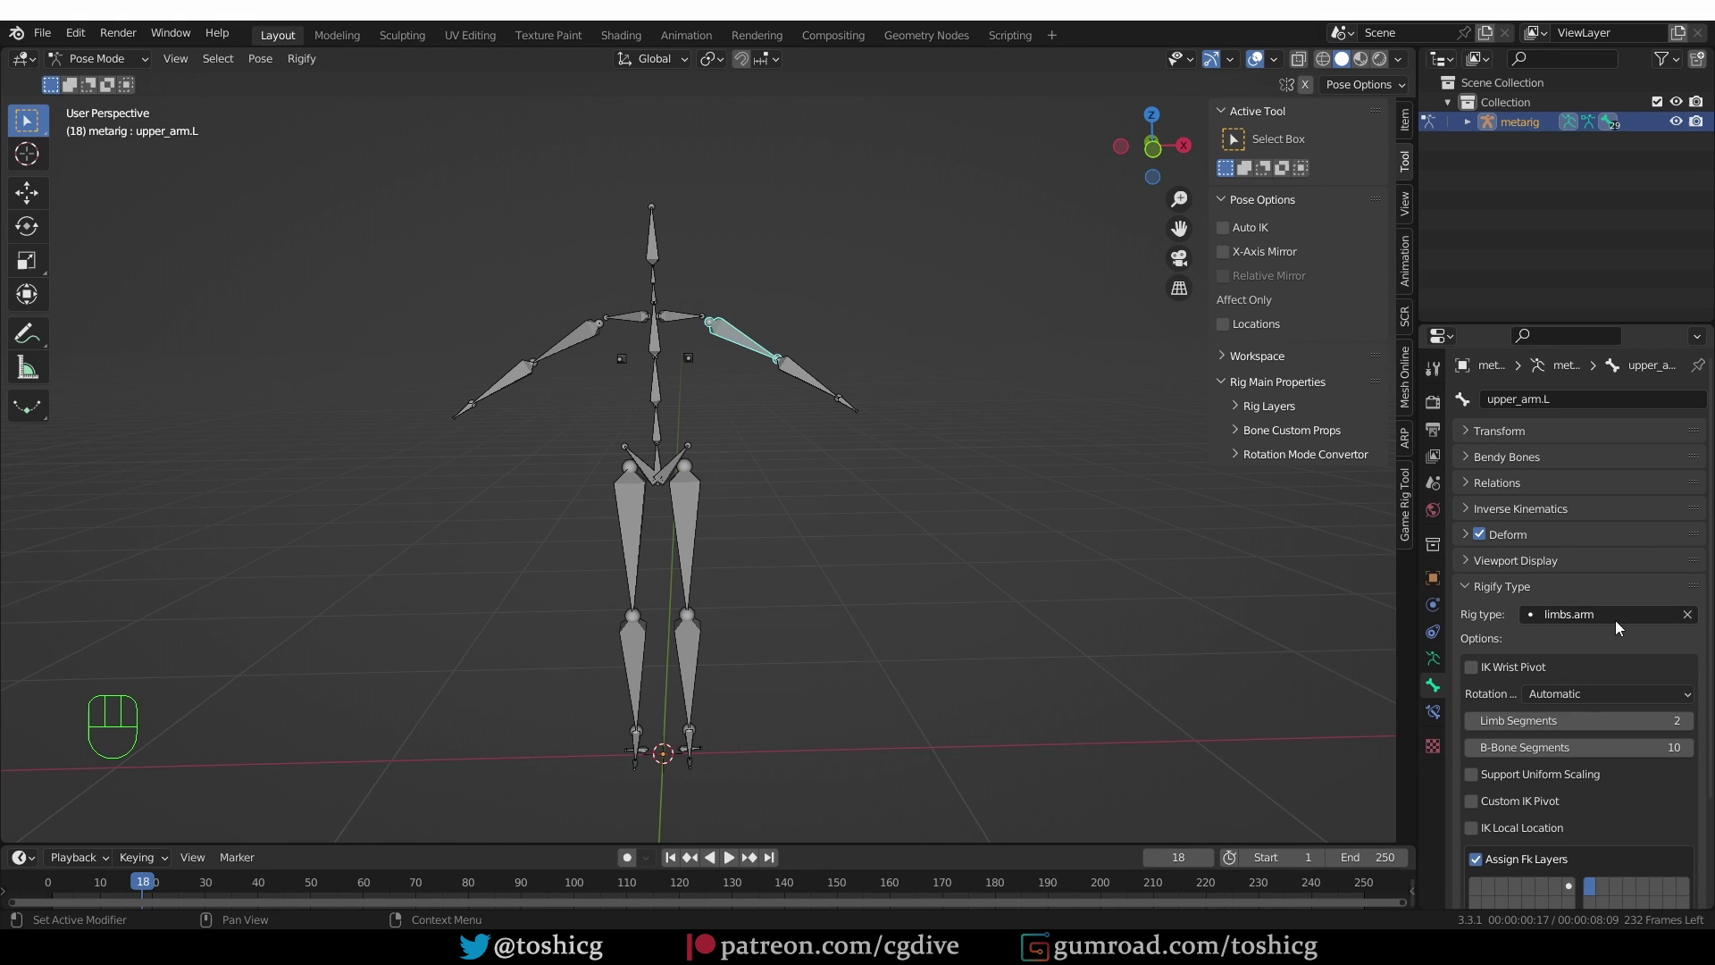
# Step: Check the forearm and hand.L Rigify types, then revisit upper_arm.L's limbs.arm type
pyautogui.click(808, 380)
pyautogui.click(852, 408)
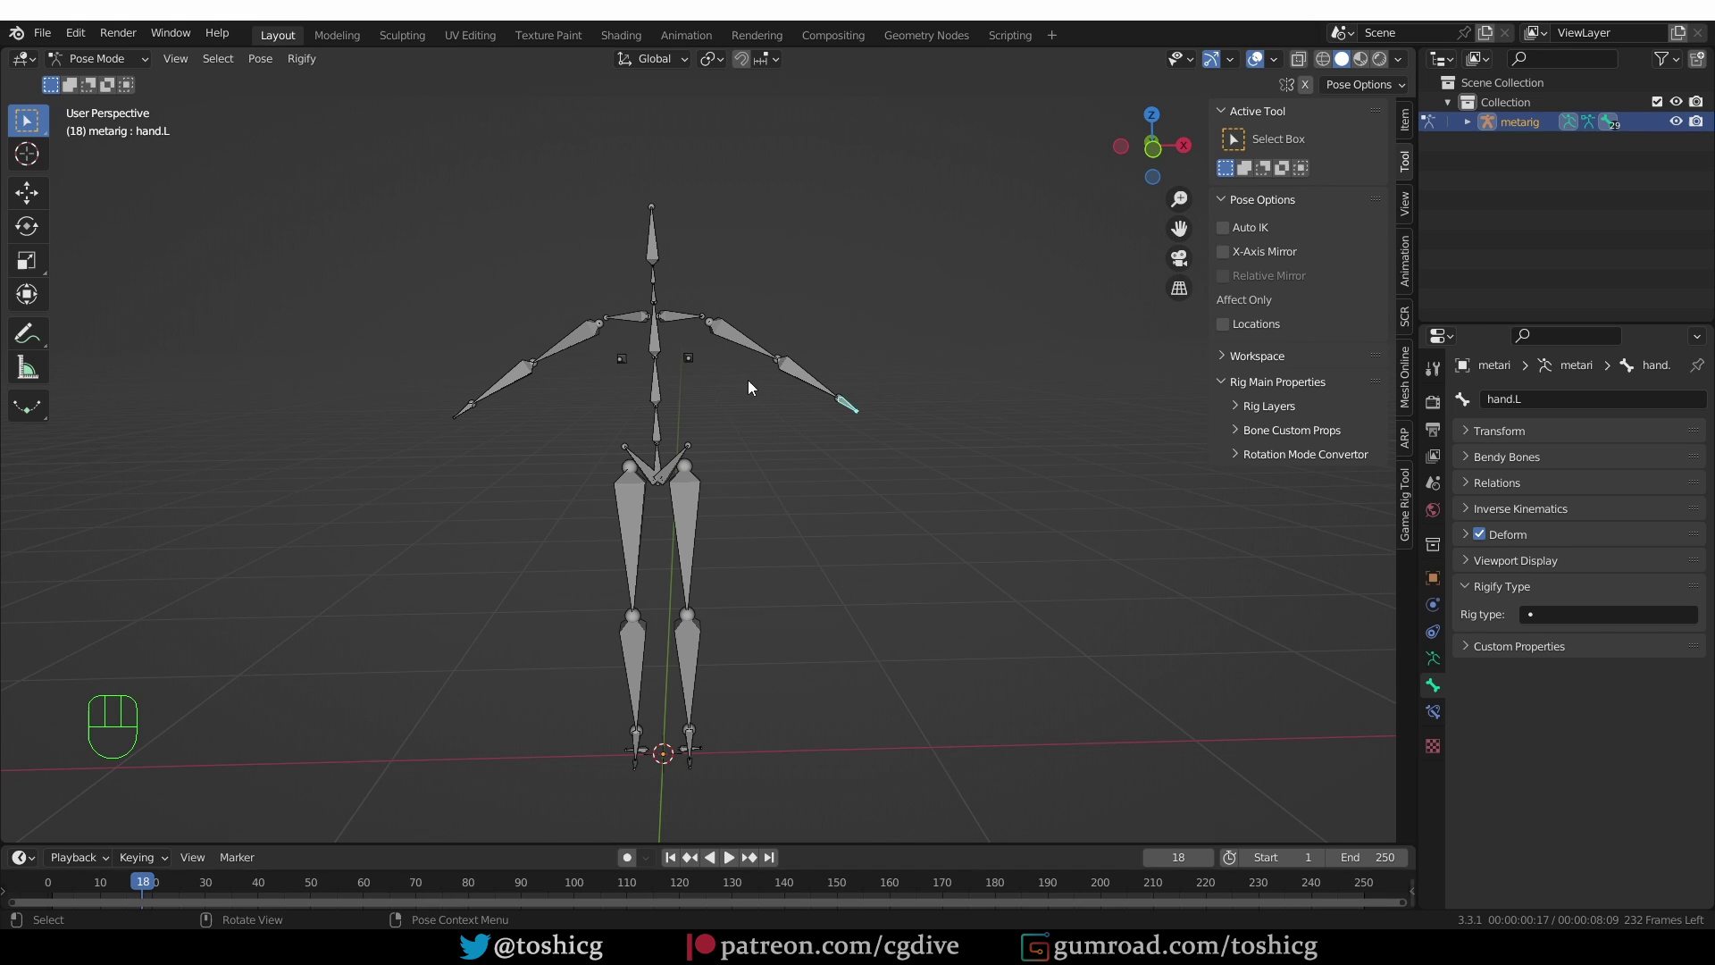
pyautogui.doubleClick(741, 337)
pyautogui.click(742, 337)
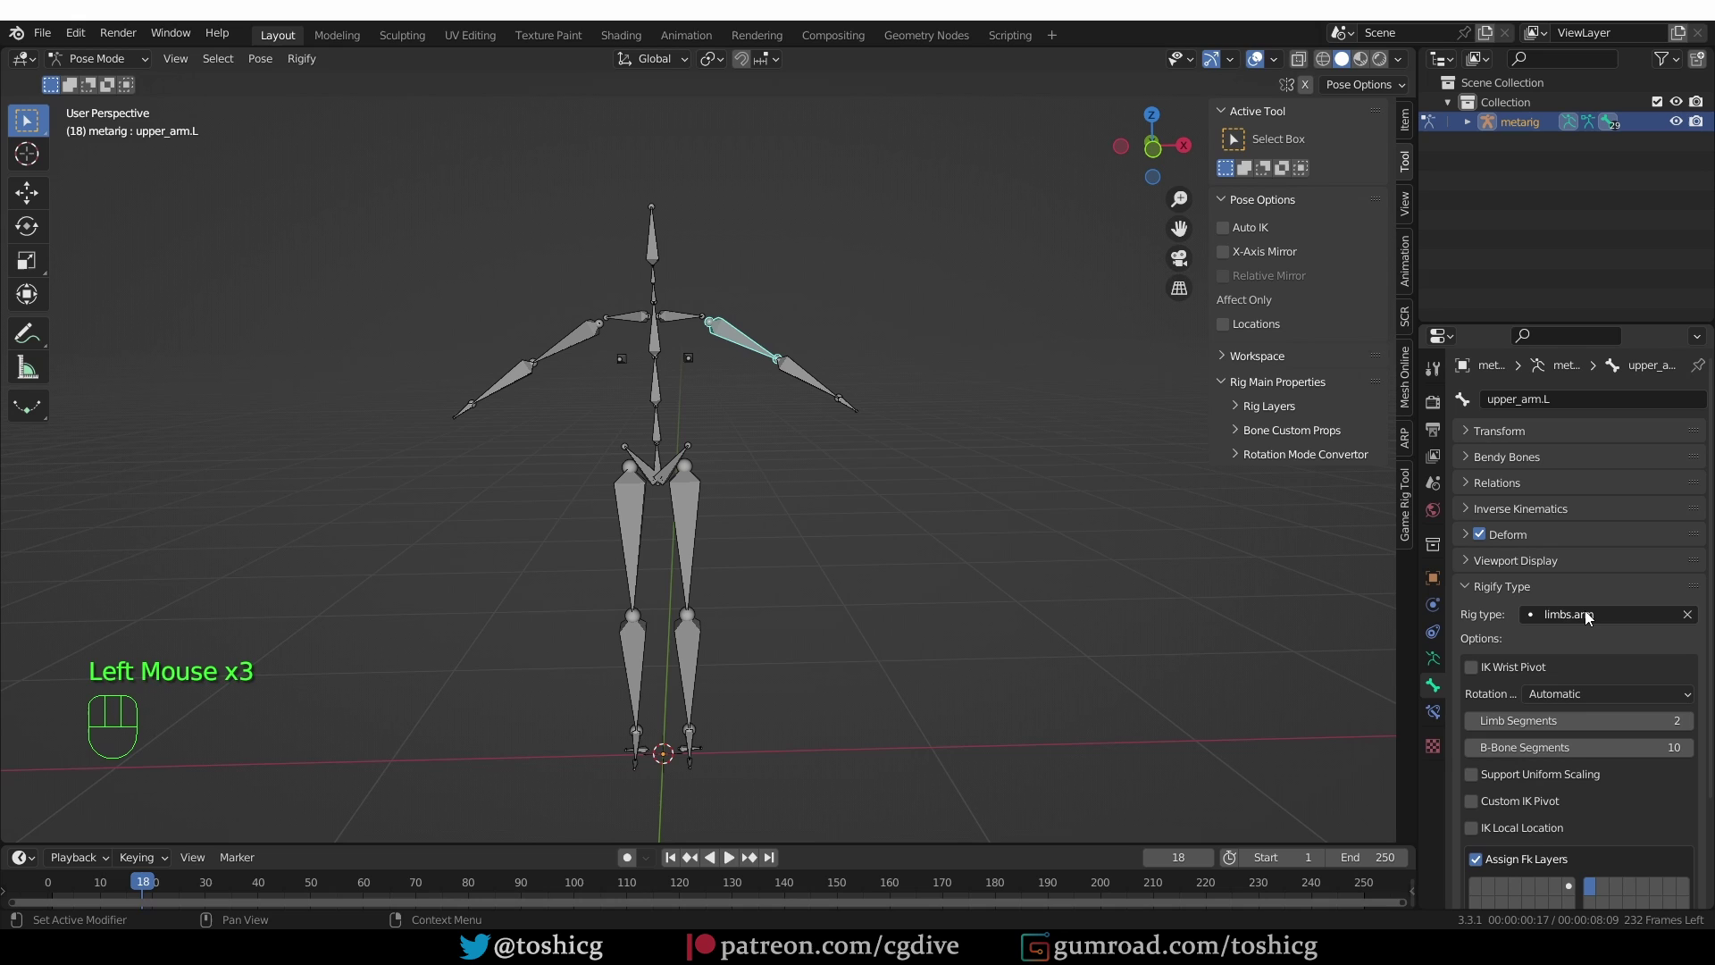
pyautogui.moveTo(826, 427); pyautogui.dragTo(841, 432, button='middle')
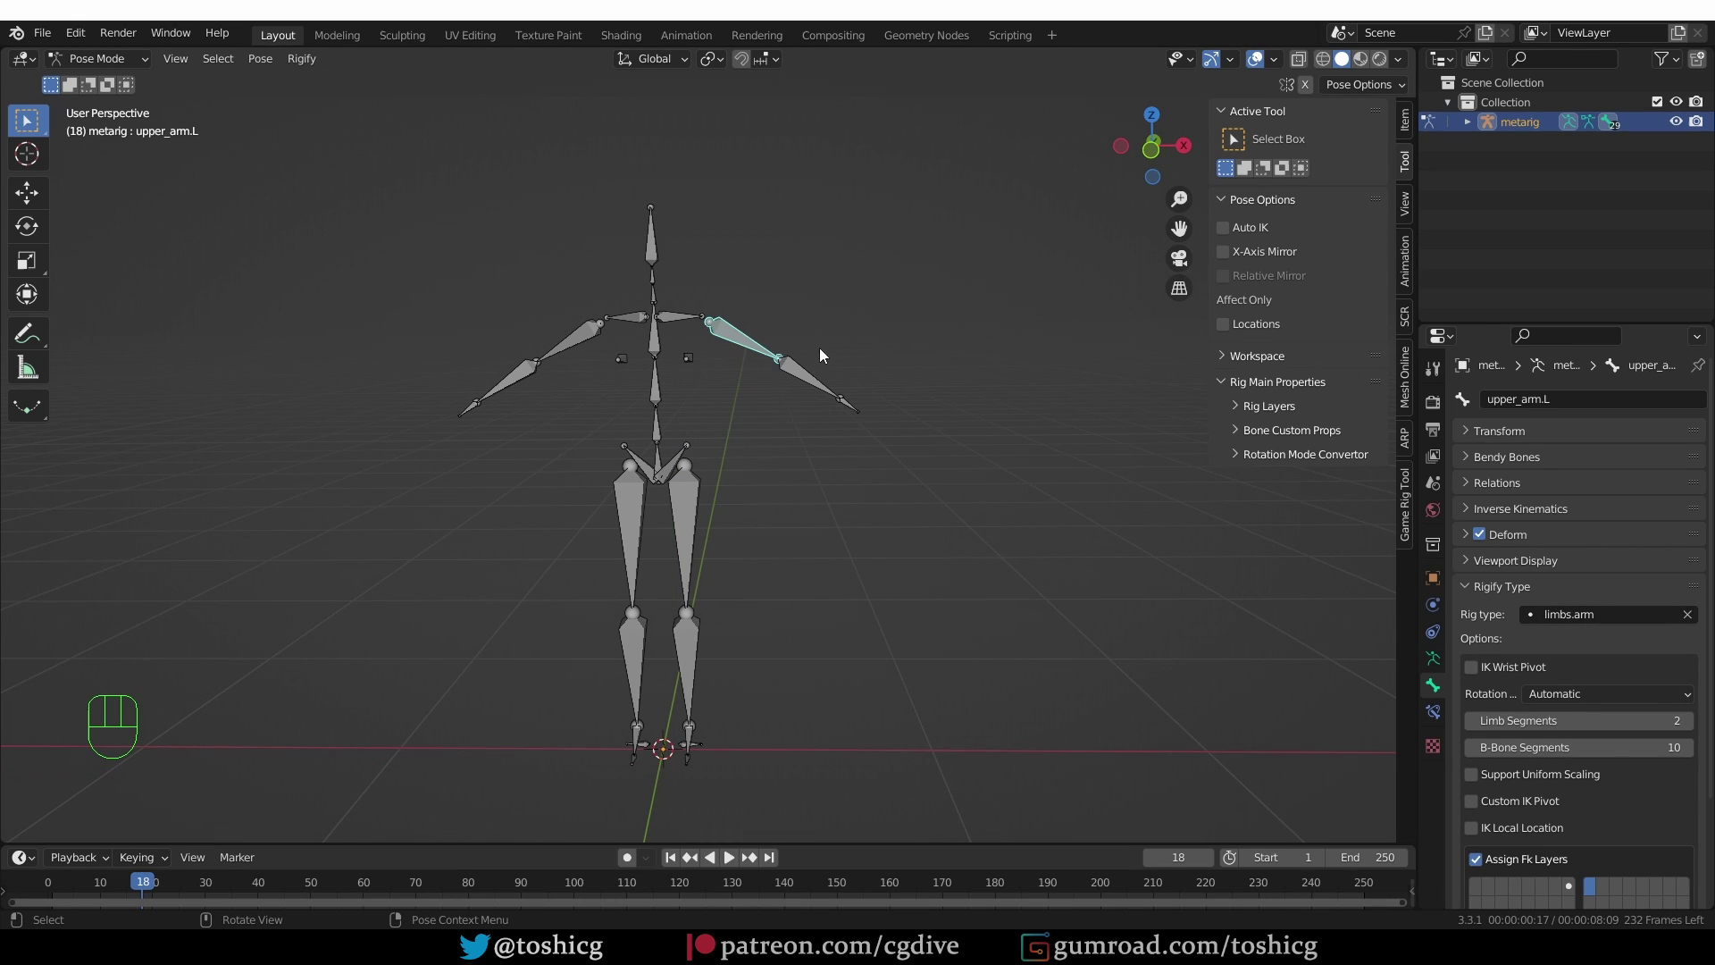
# Step: Enter Edit Mode and reposition the shoulder.L bone toward the spine
pyautogui.press('Tab')
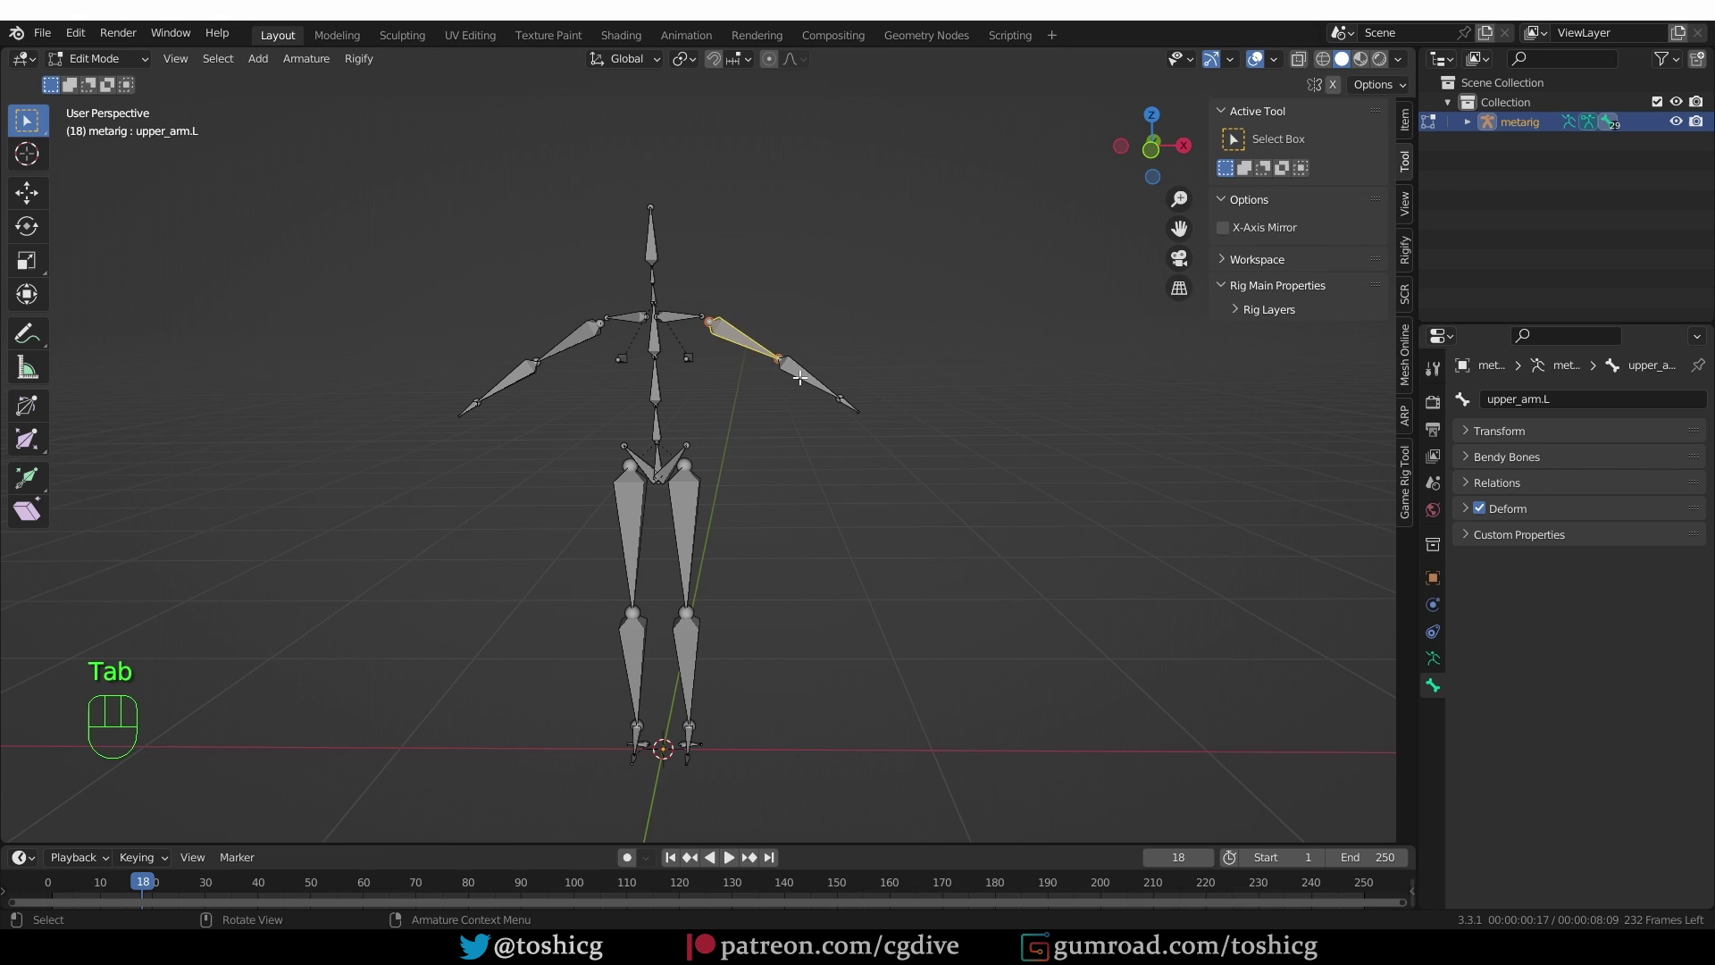
pyautogui.click(801, 376)
pyautogui.press('g')
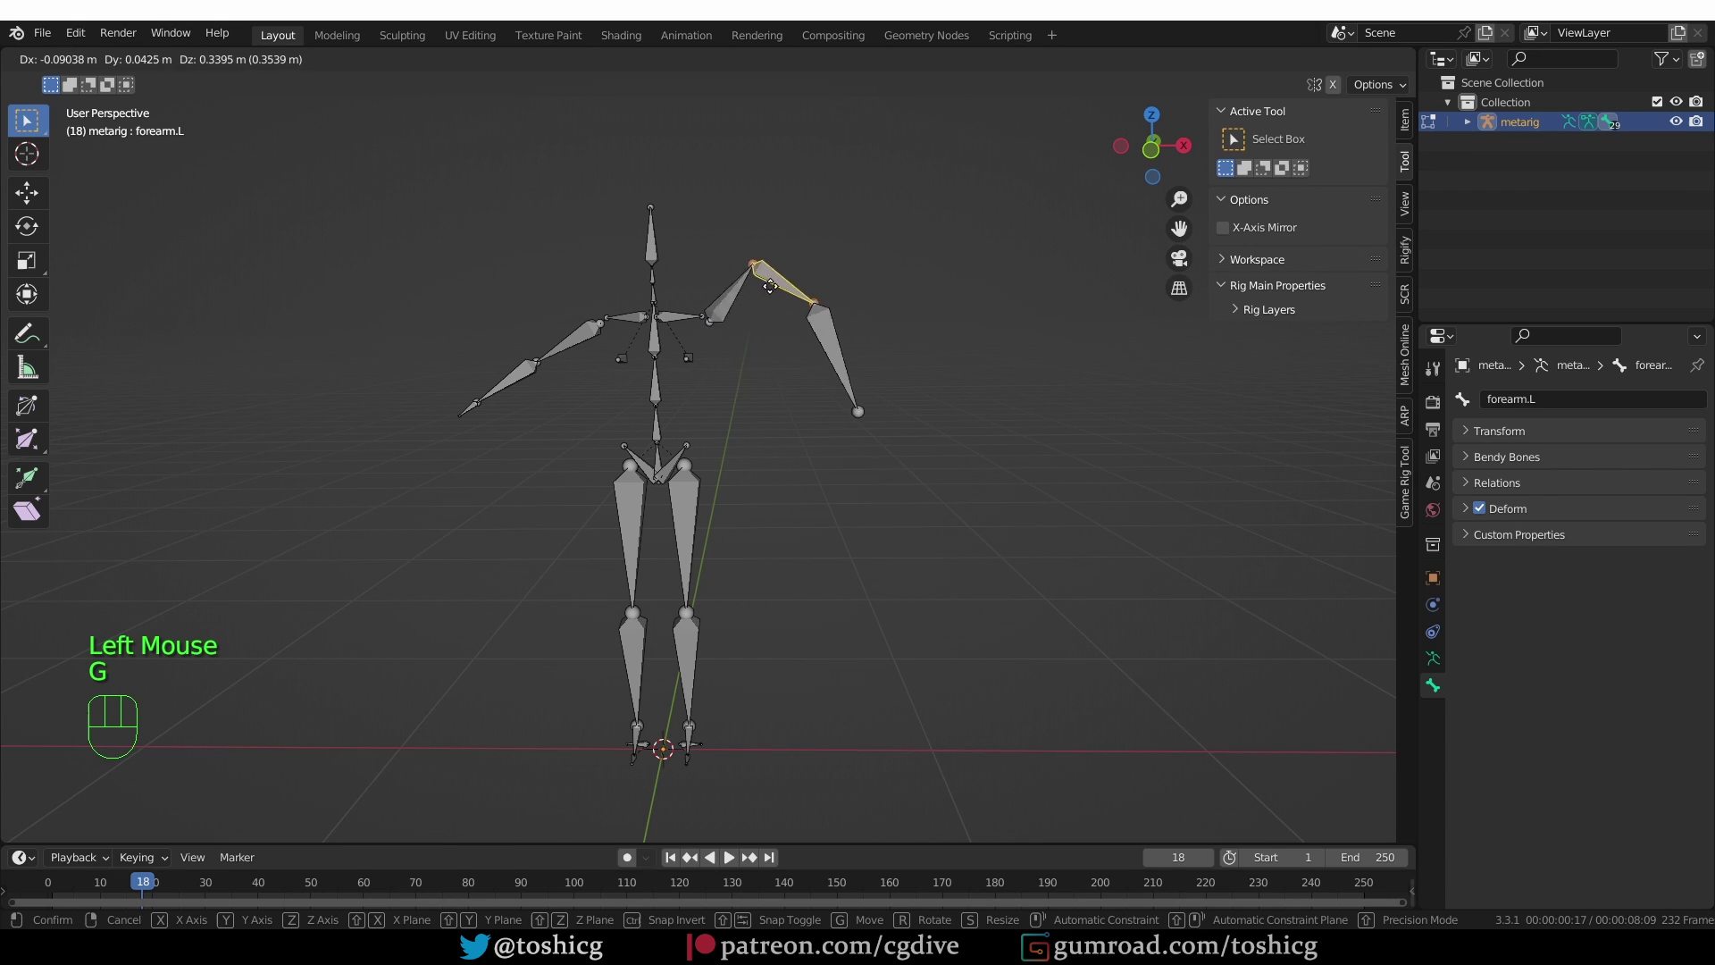
pyautogui.rightClick(768, 312)
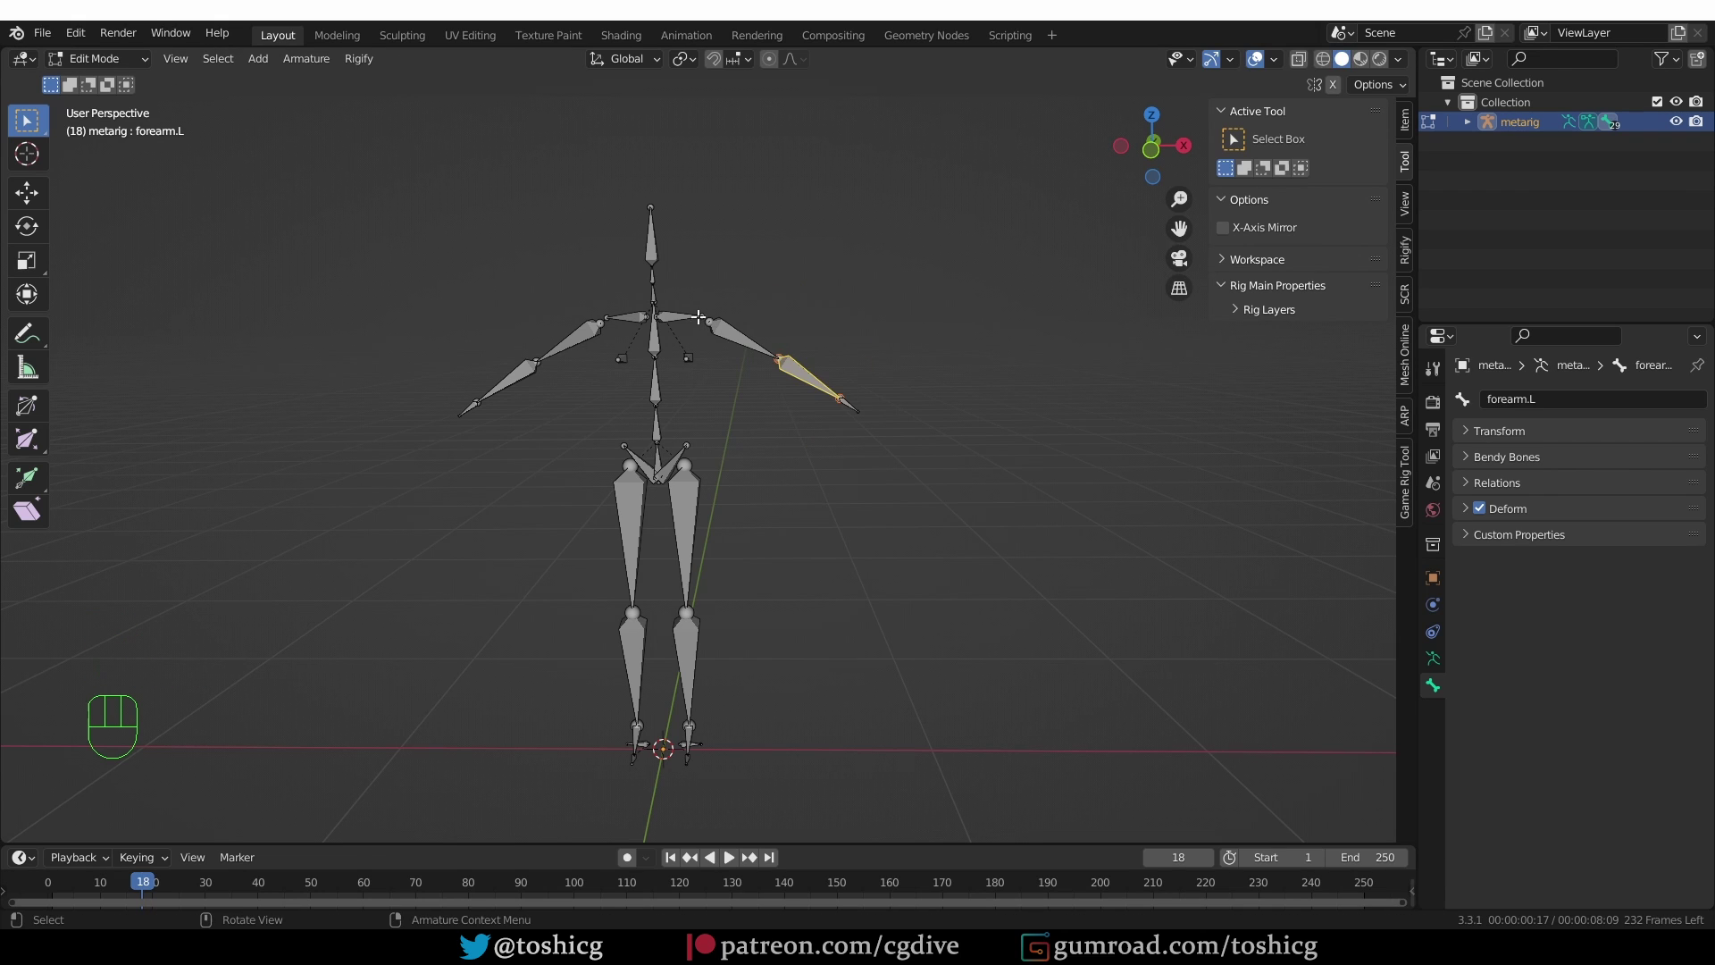
pyautogui.click(675, 314)
pyautogui.press('g')
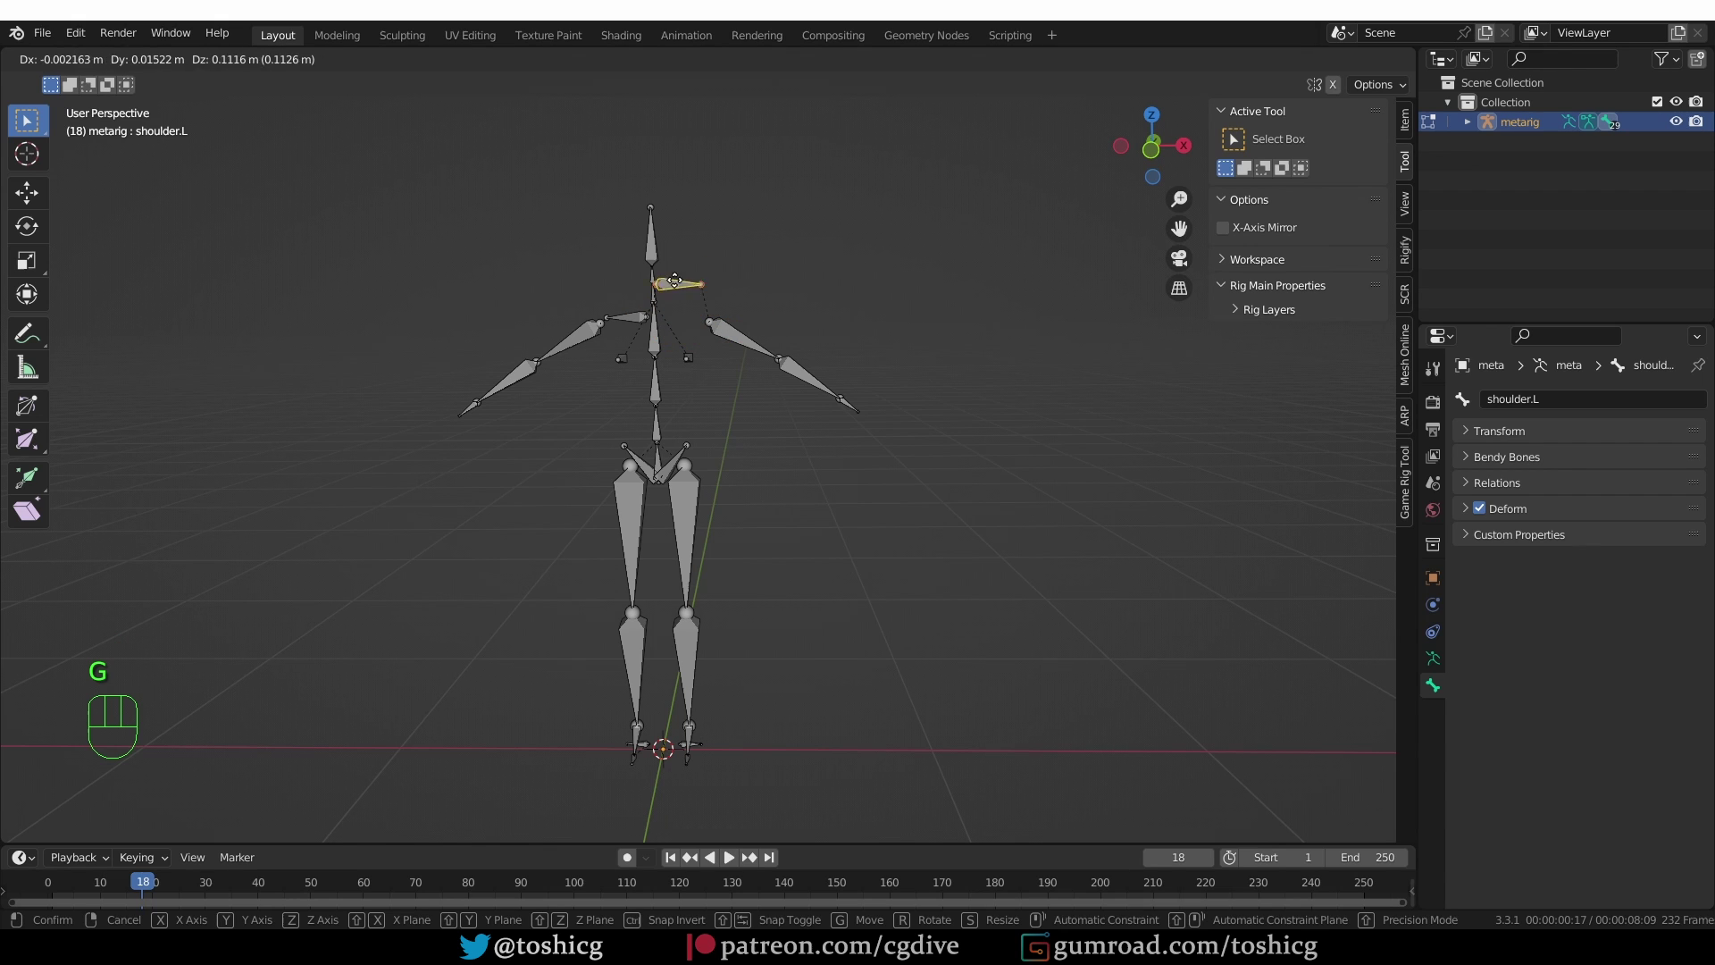
pyautogui.click(674, 307)
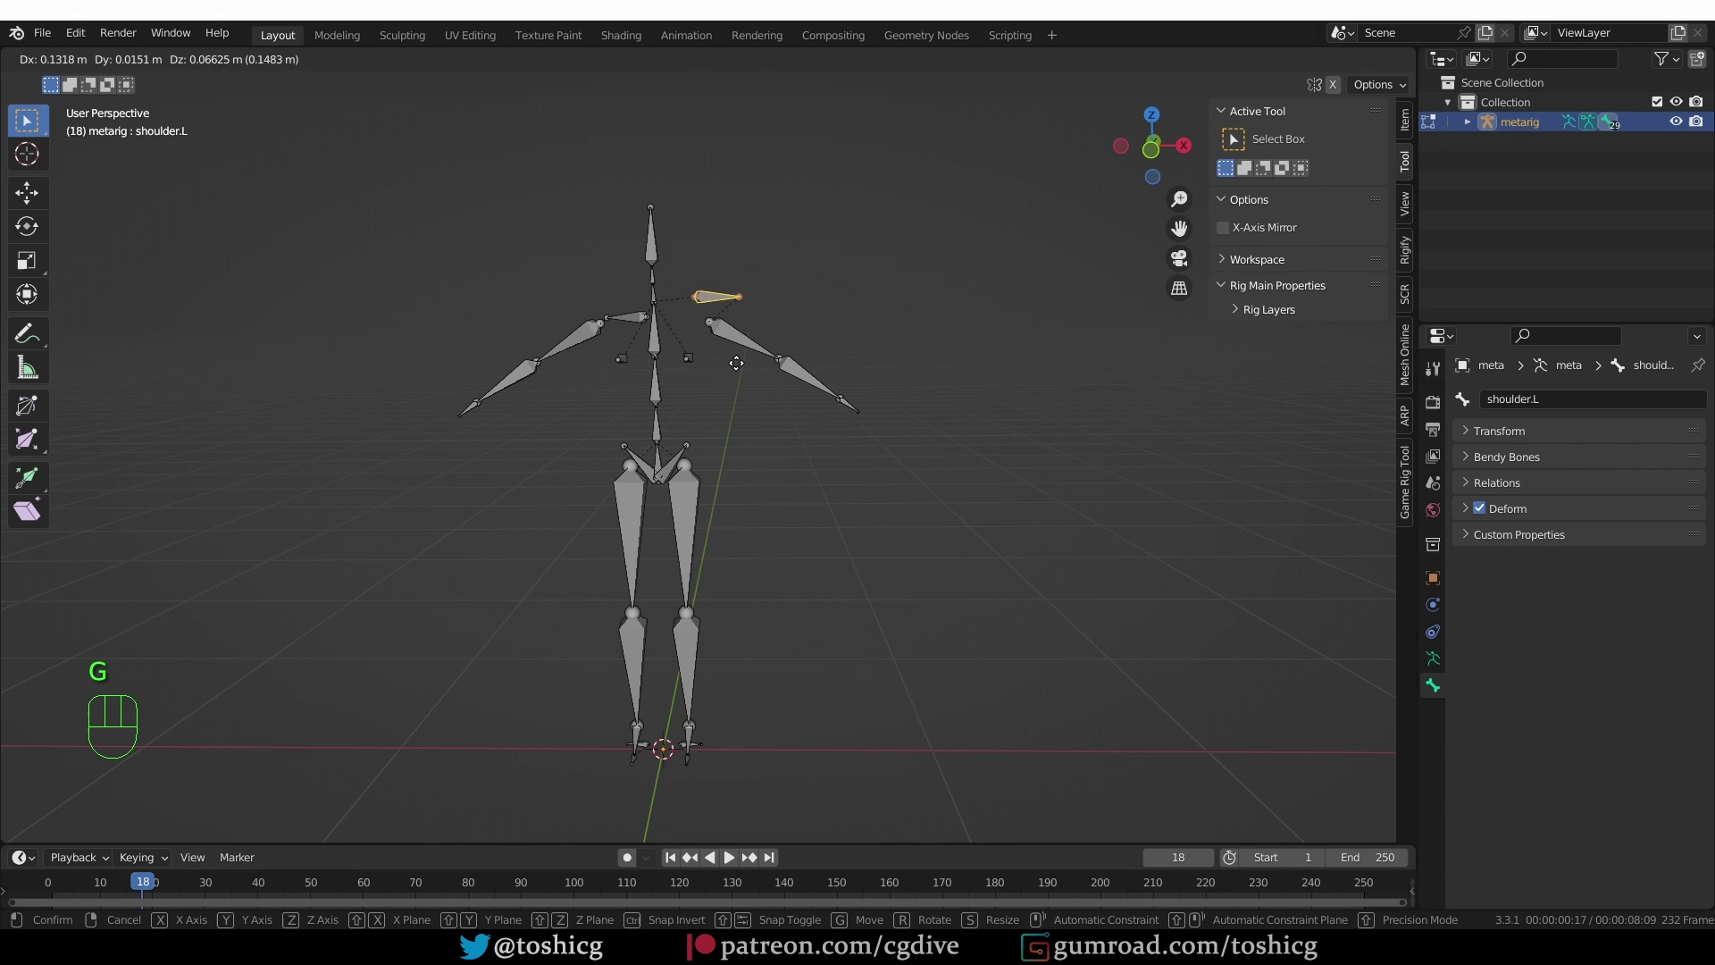
# Step: Parent shoulder.L to spine.003 as Connected, then undo the connection
pyautogui.middleClick(712, 410)
pyautogui.scroll(2, 712, 410)
pyautogui.moveTo(711, 410); pyautogui.dragTo(674, 322, button='middle')
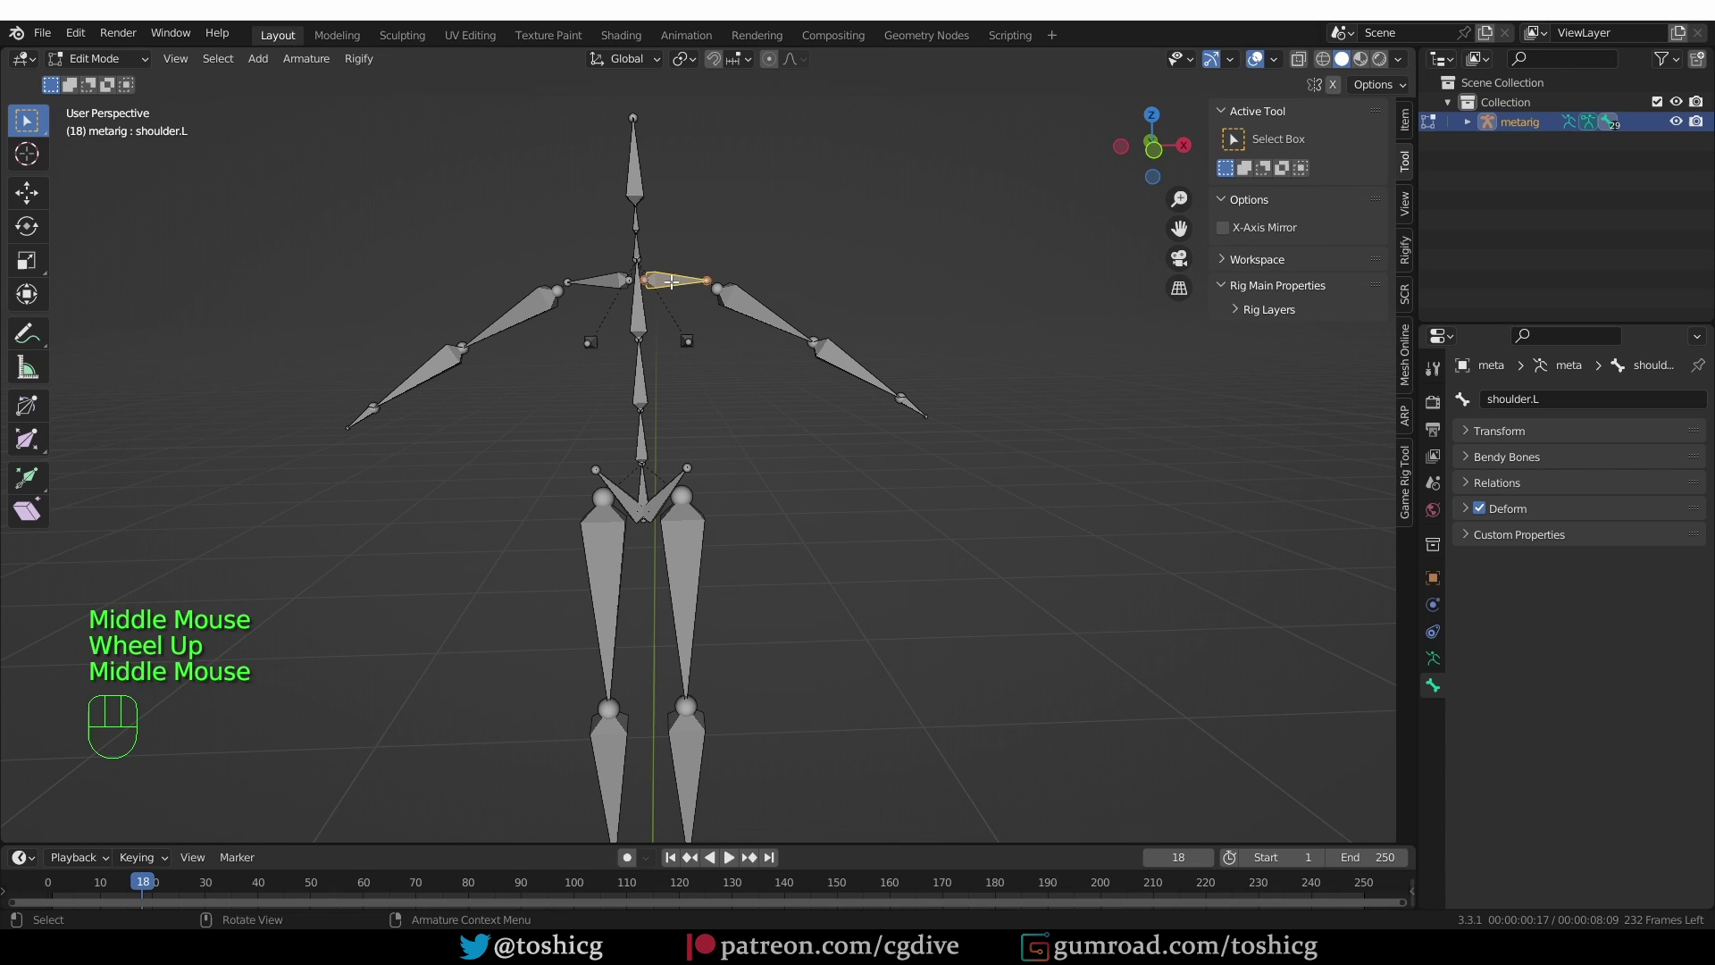
pyautogui.keyDown('shift'); pyautogui.click(663, 308); pyautogui.keyUp('shift')
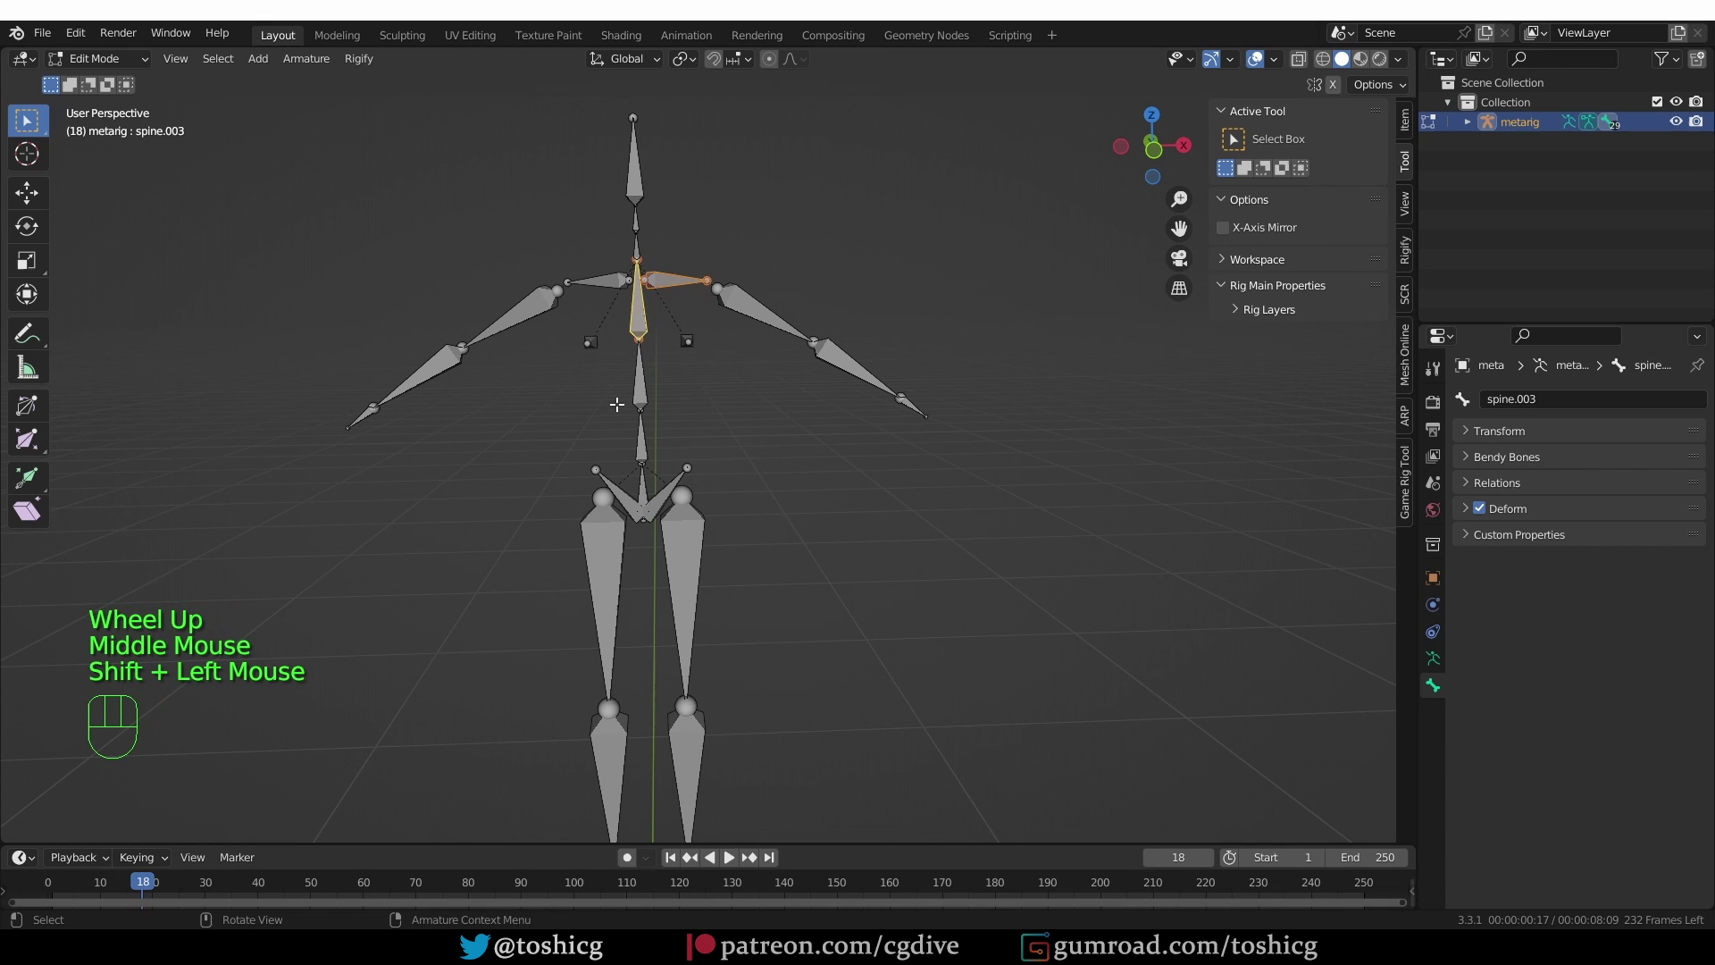
pyautogui.hotkey('ctrl', 'p')
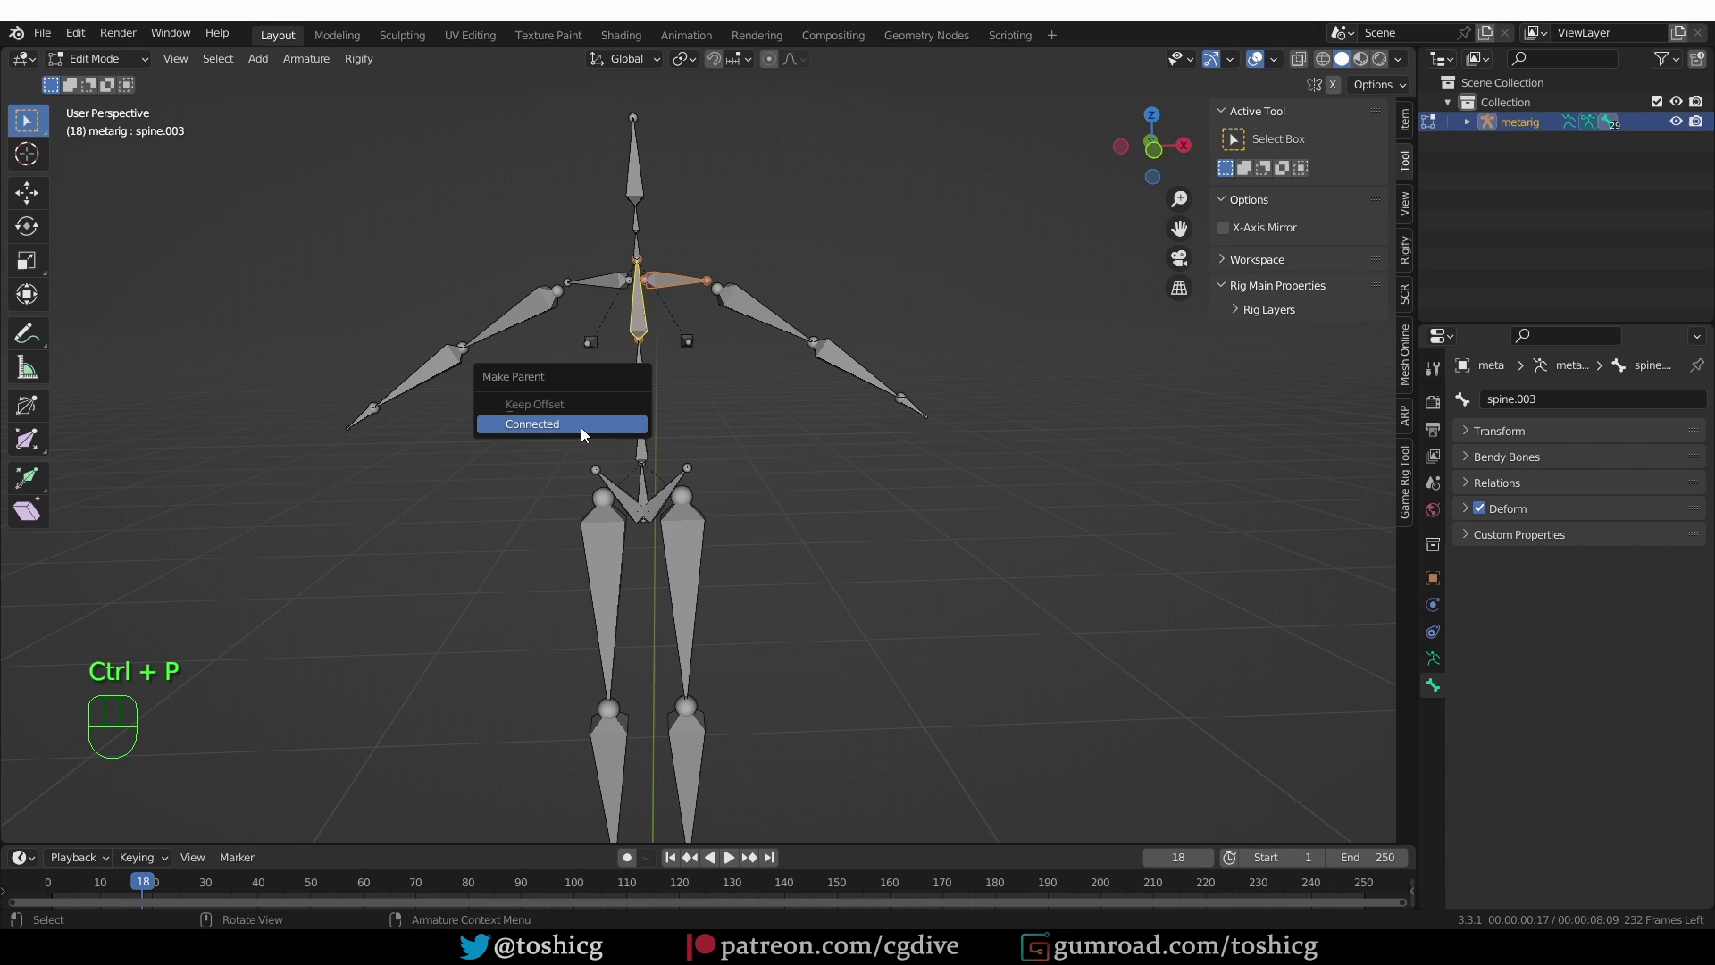
pyautogui.click(581, 426)
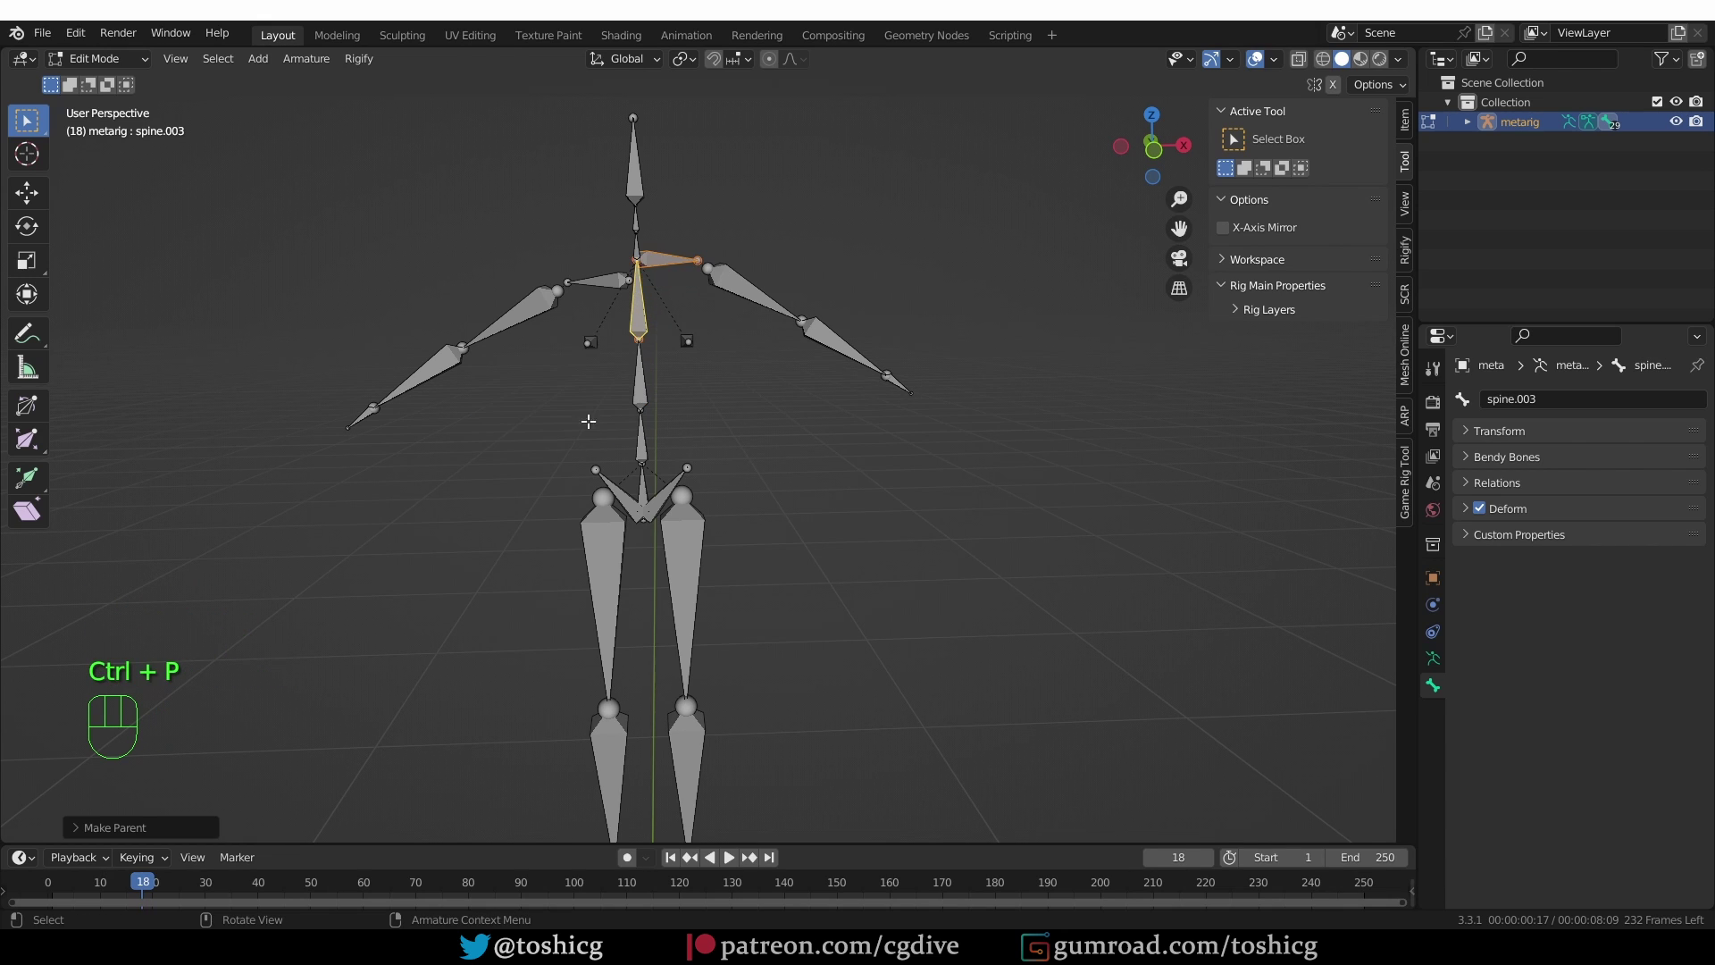
pyautogui.hotkey('ctrl', 'z')
# Step: Tick Connected in shoulder.L's Relations panel, then undo to keep it unconnected
pyautogui.click(672, 280)
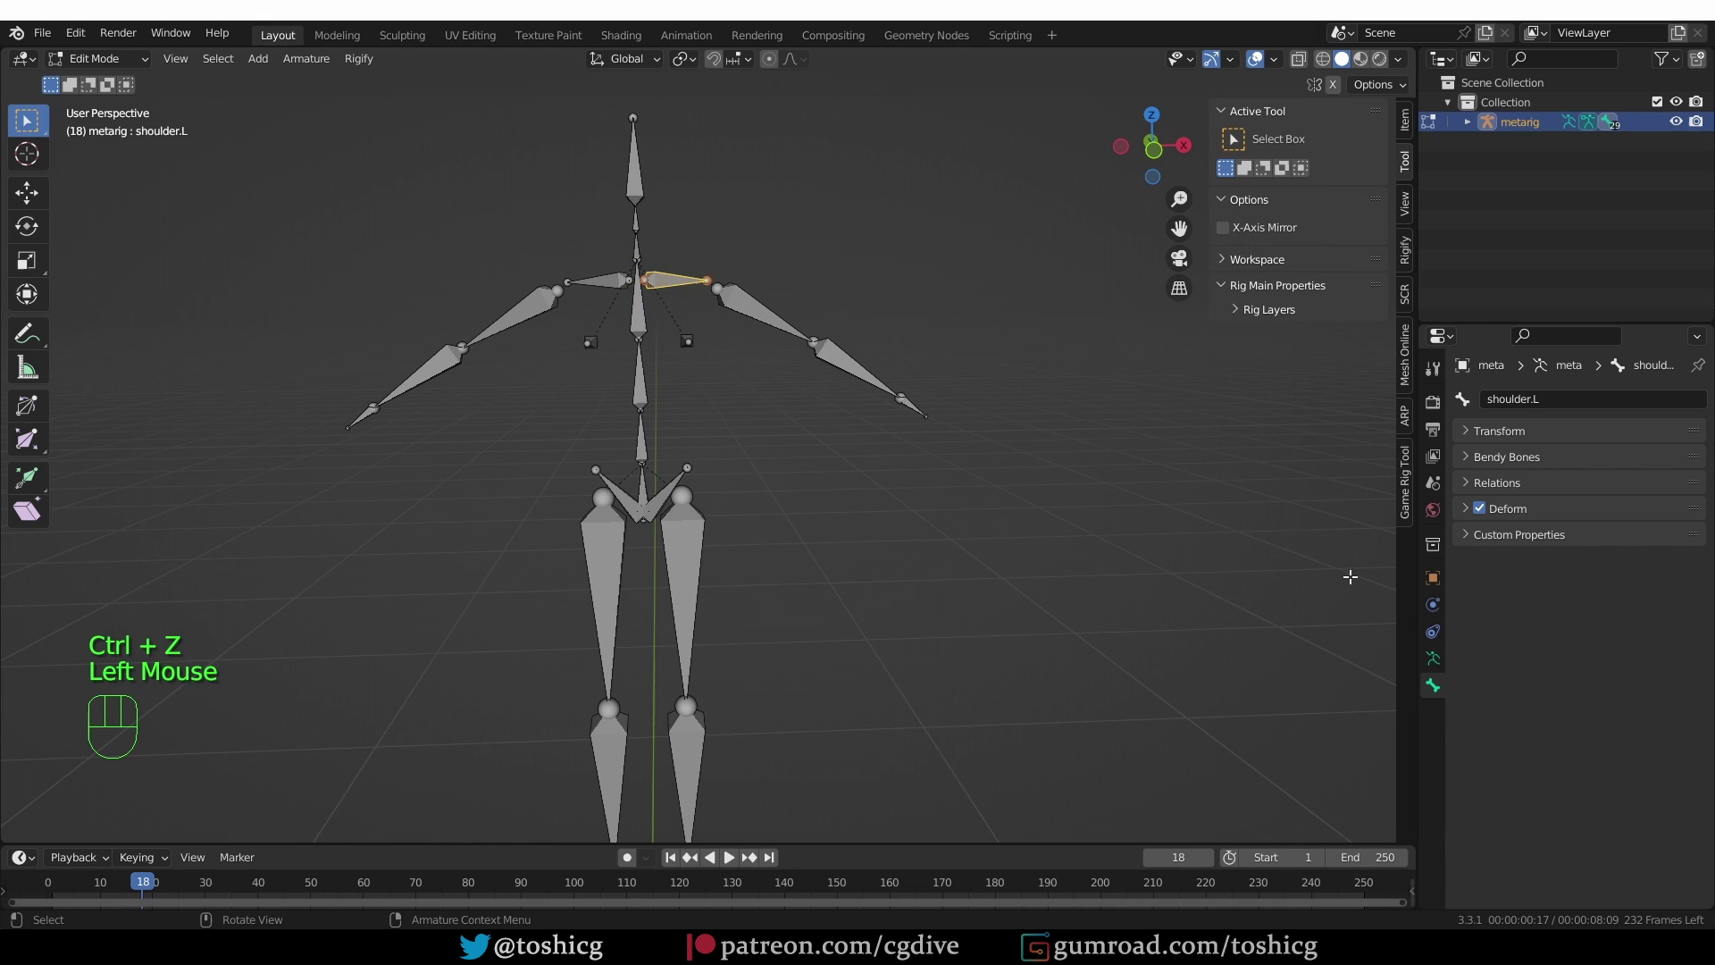
pyautogui.click(1509, 483)
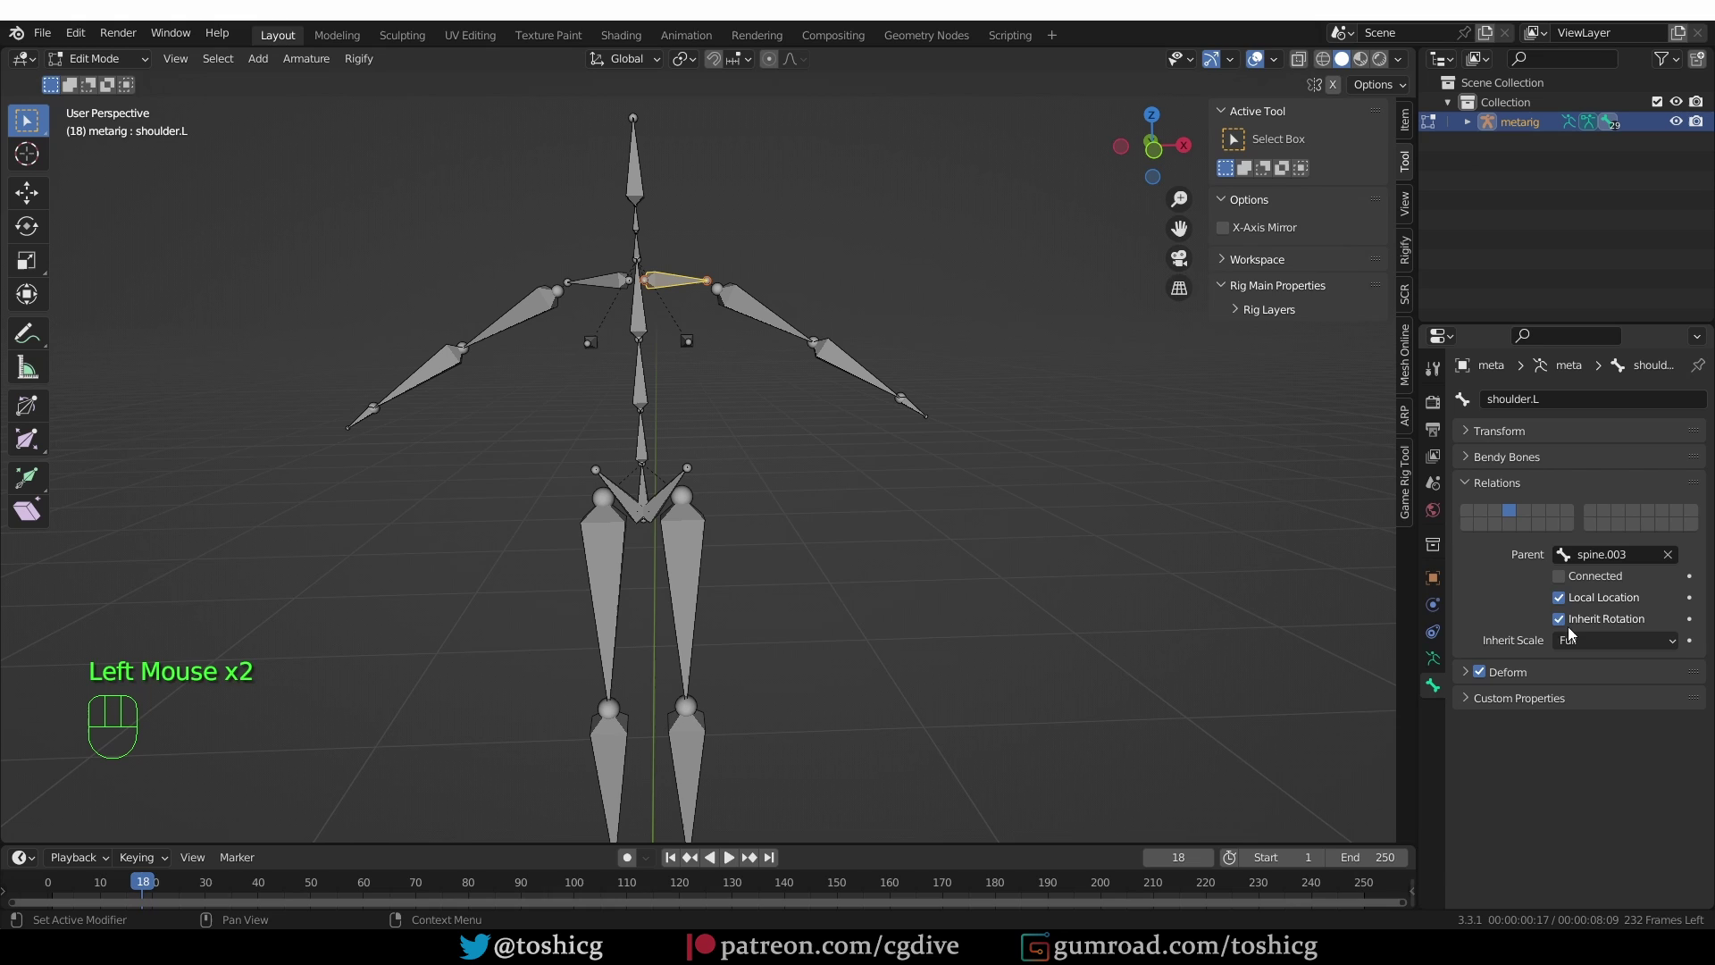
pyautogui.click(1560, 576)
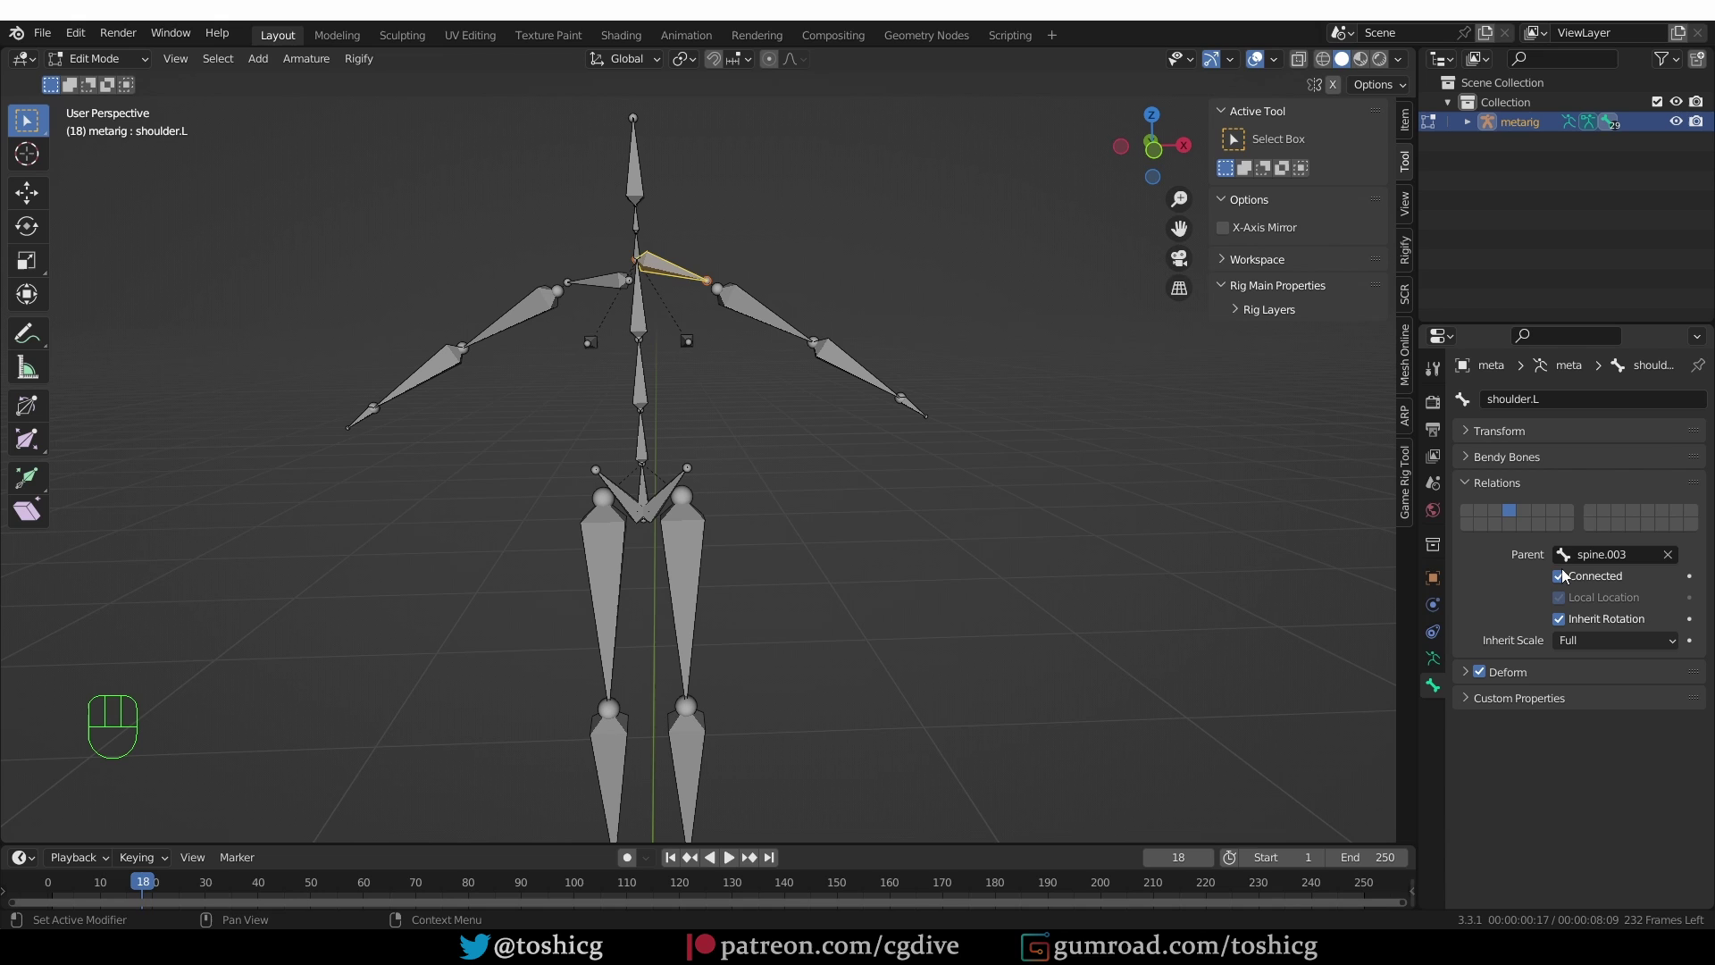
pyautogui.hotkey('ctrl', 'z')
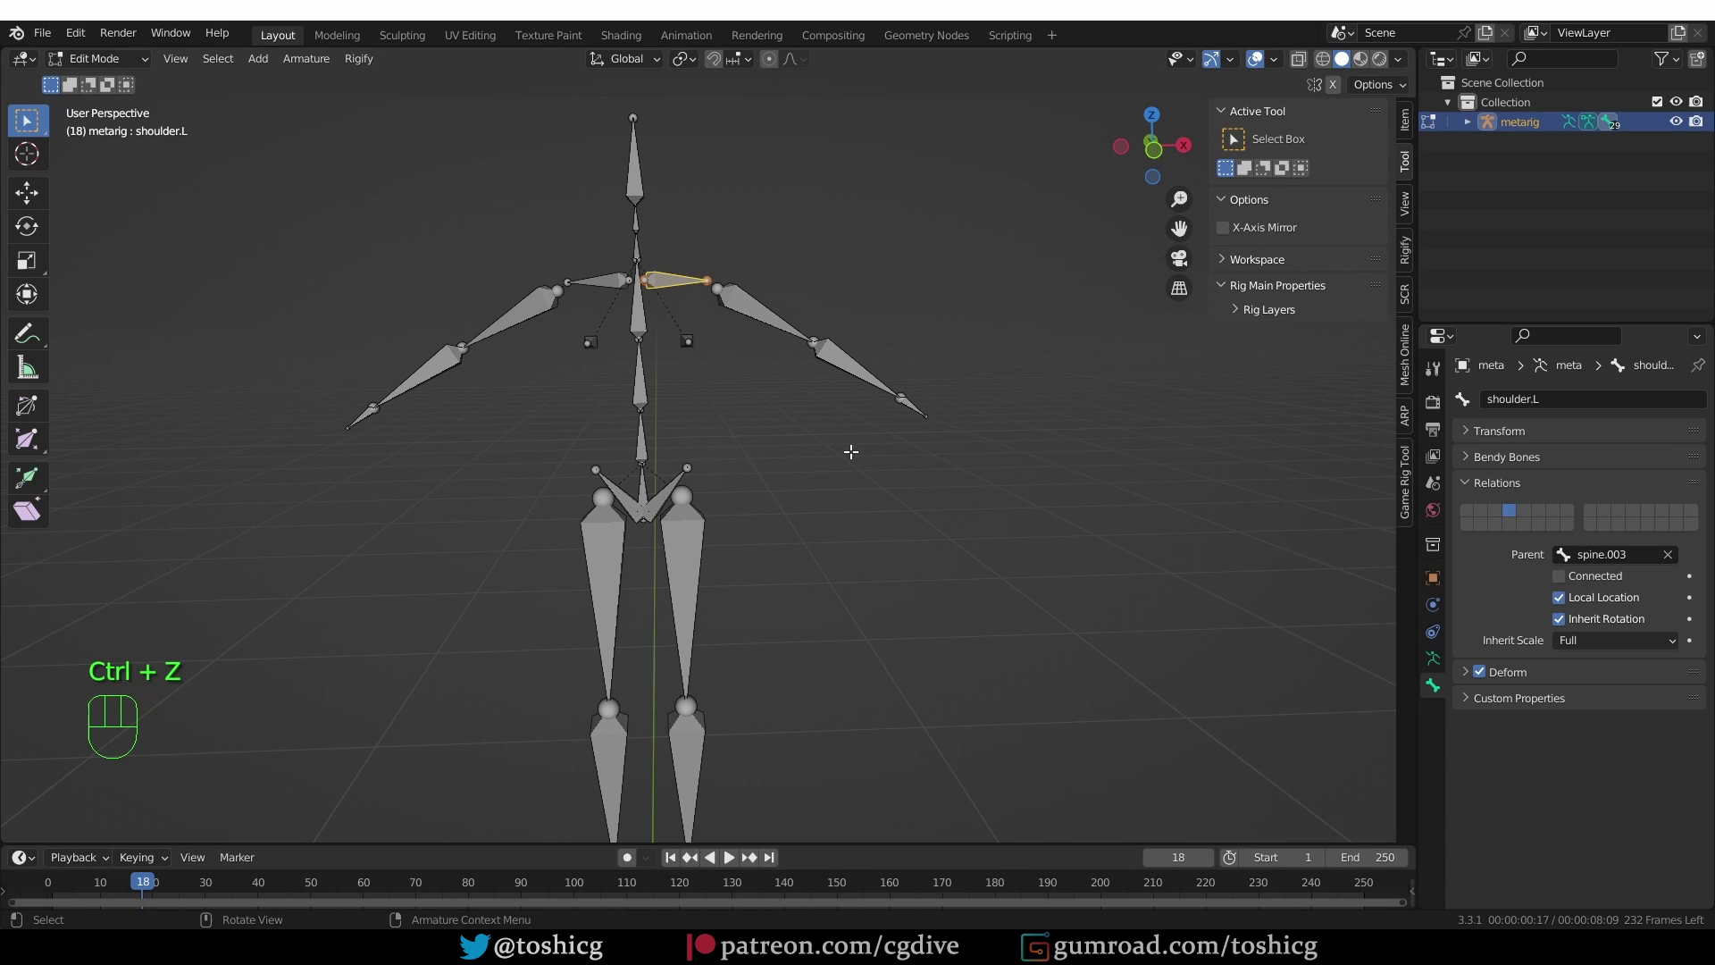
# Step: Switch to Pose Mode and check the Rigify types of both upper arms
pyautogui.press('Tab')
pyautogui.click(884, 531)
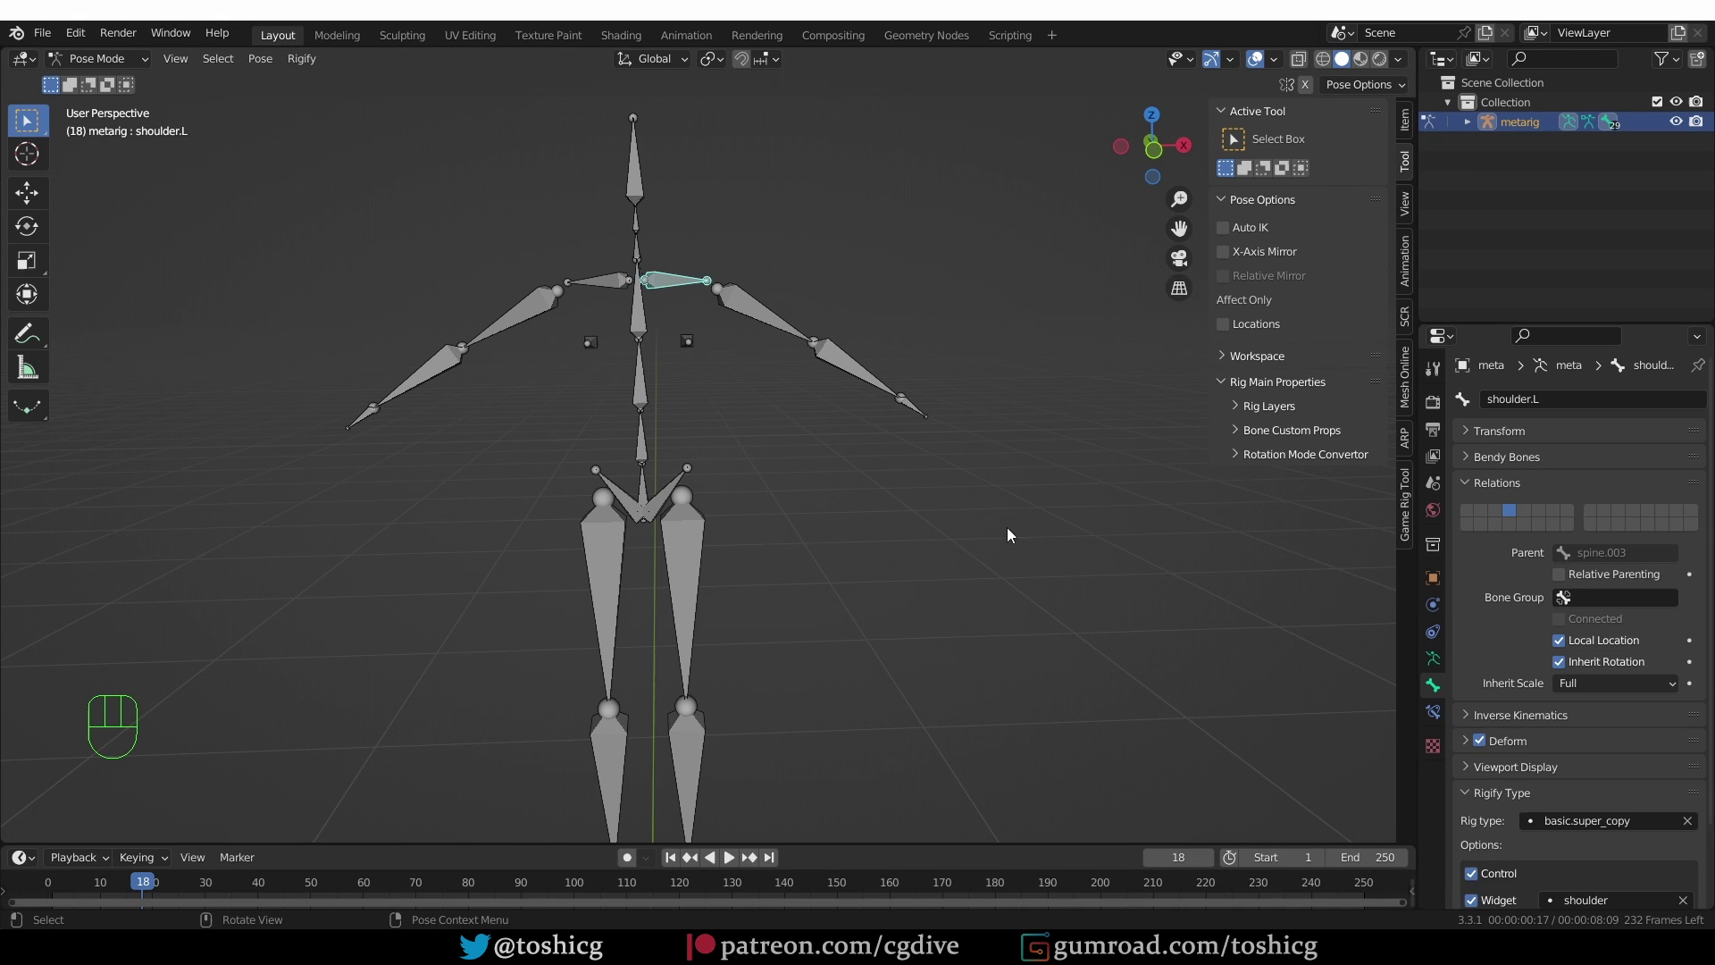
pyautogui.click(1496, 483)
pyautogui.keyDown('shift'); pyautogui.moveTo(785, 554); pyautogui.dragTo(795, 510, button='middle'); pyautogui.keyUp('shift')
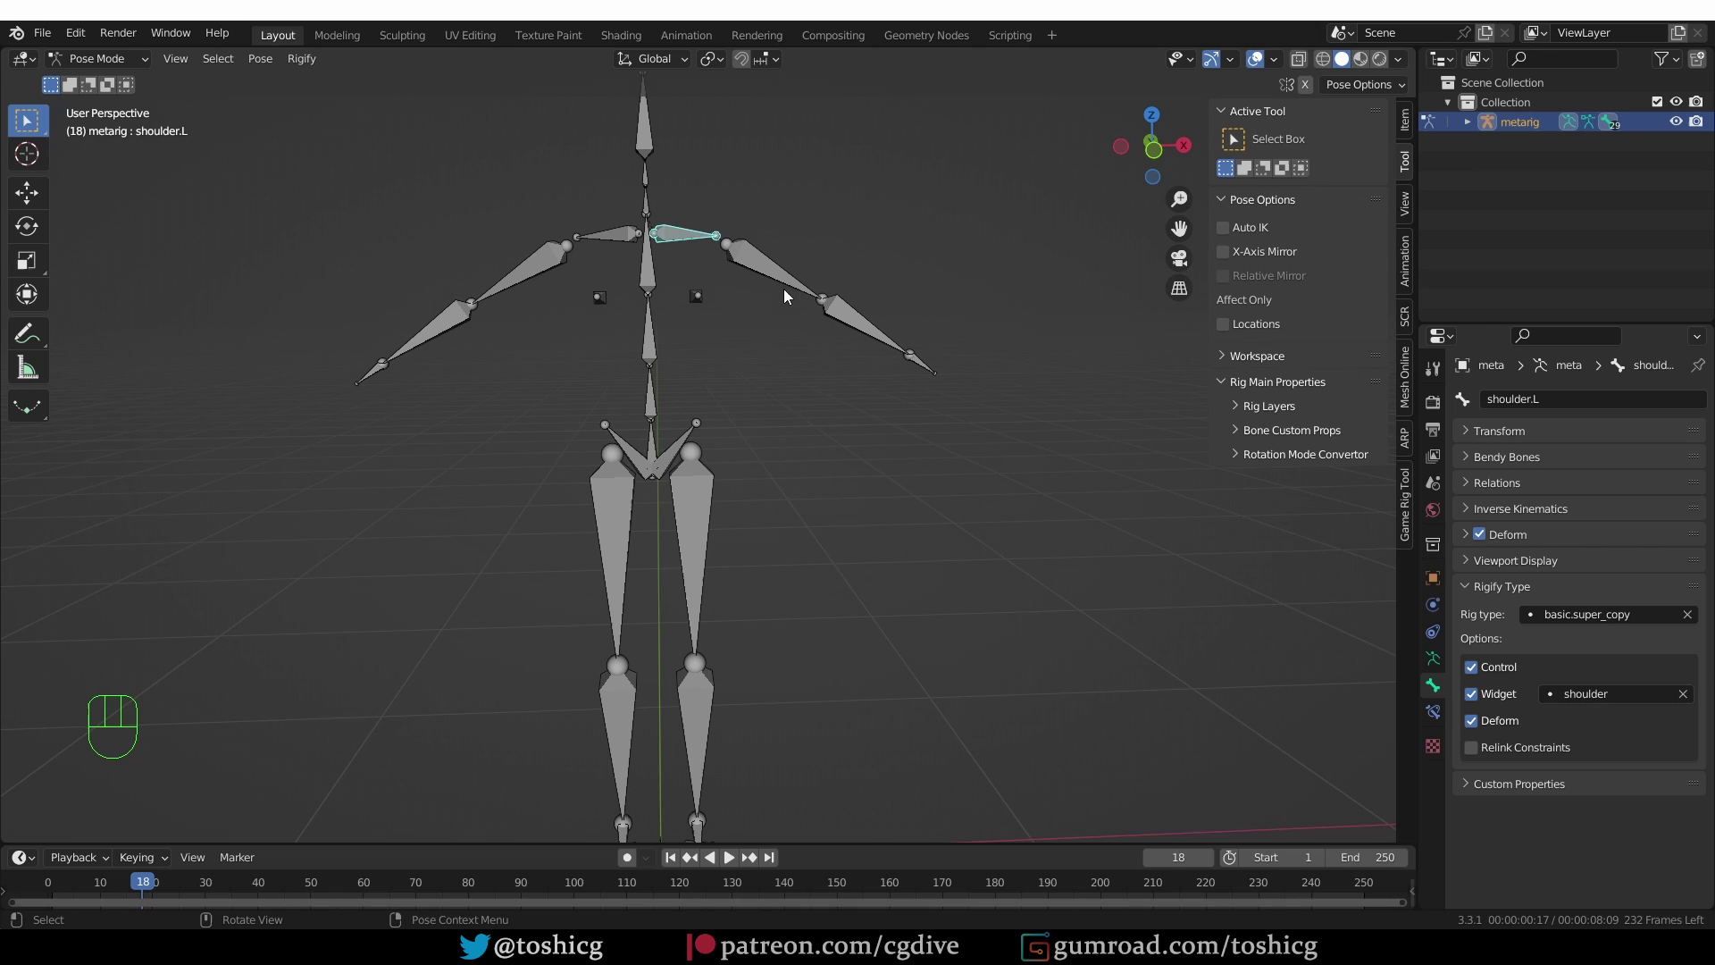
pyautogui.click(763, 266)
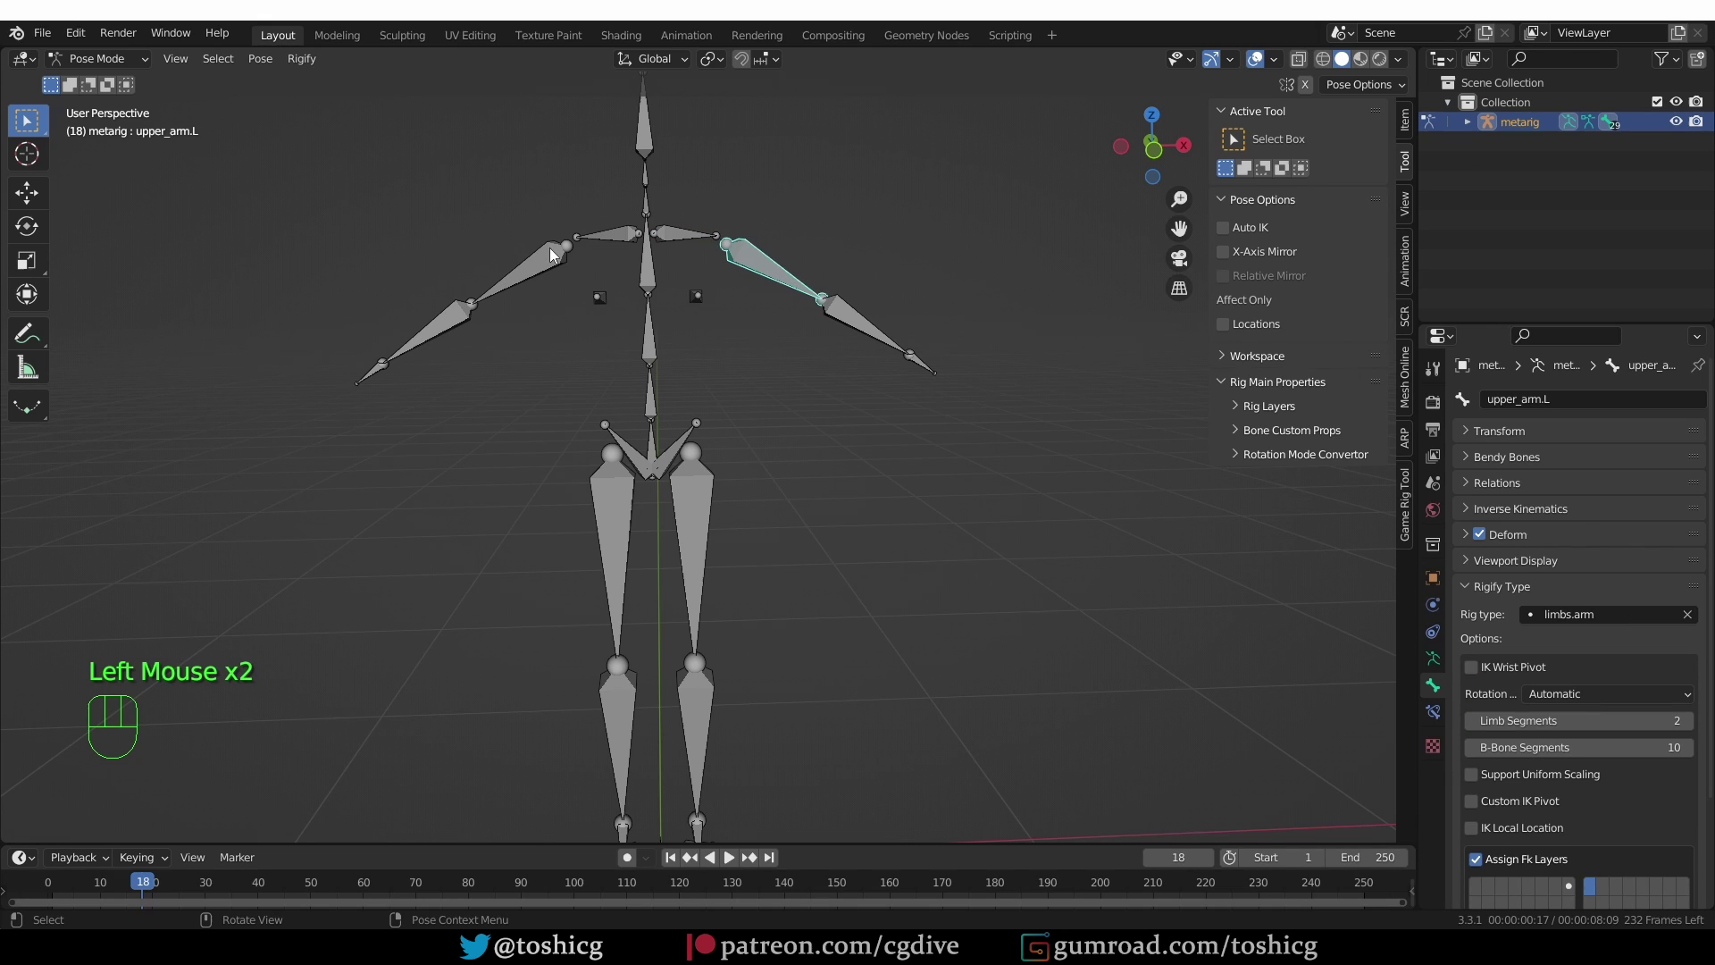
pyautogui.click(532, 261)
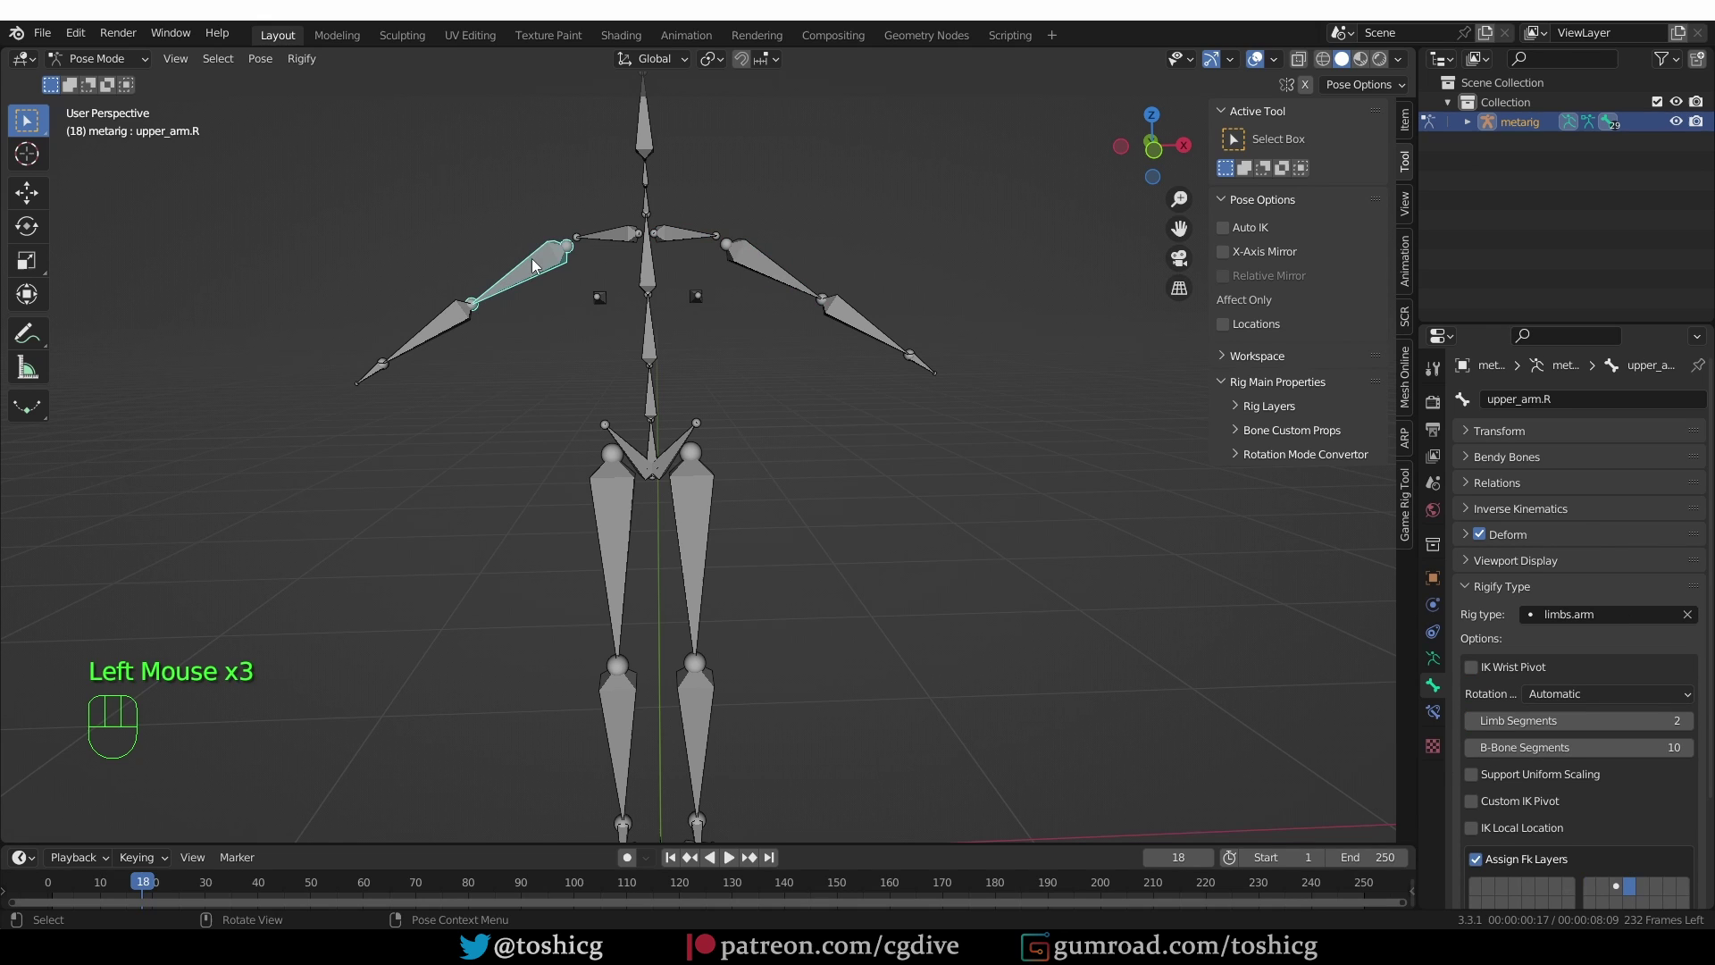
# Step: Check the Rigify types of both thighs, the spine, neck spine.004, pelvis.L and breast.L
pyautogui.click(690, 499)
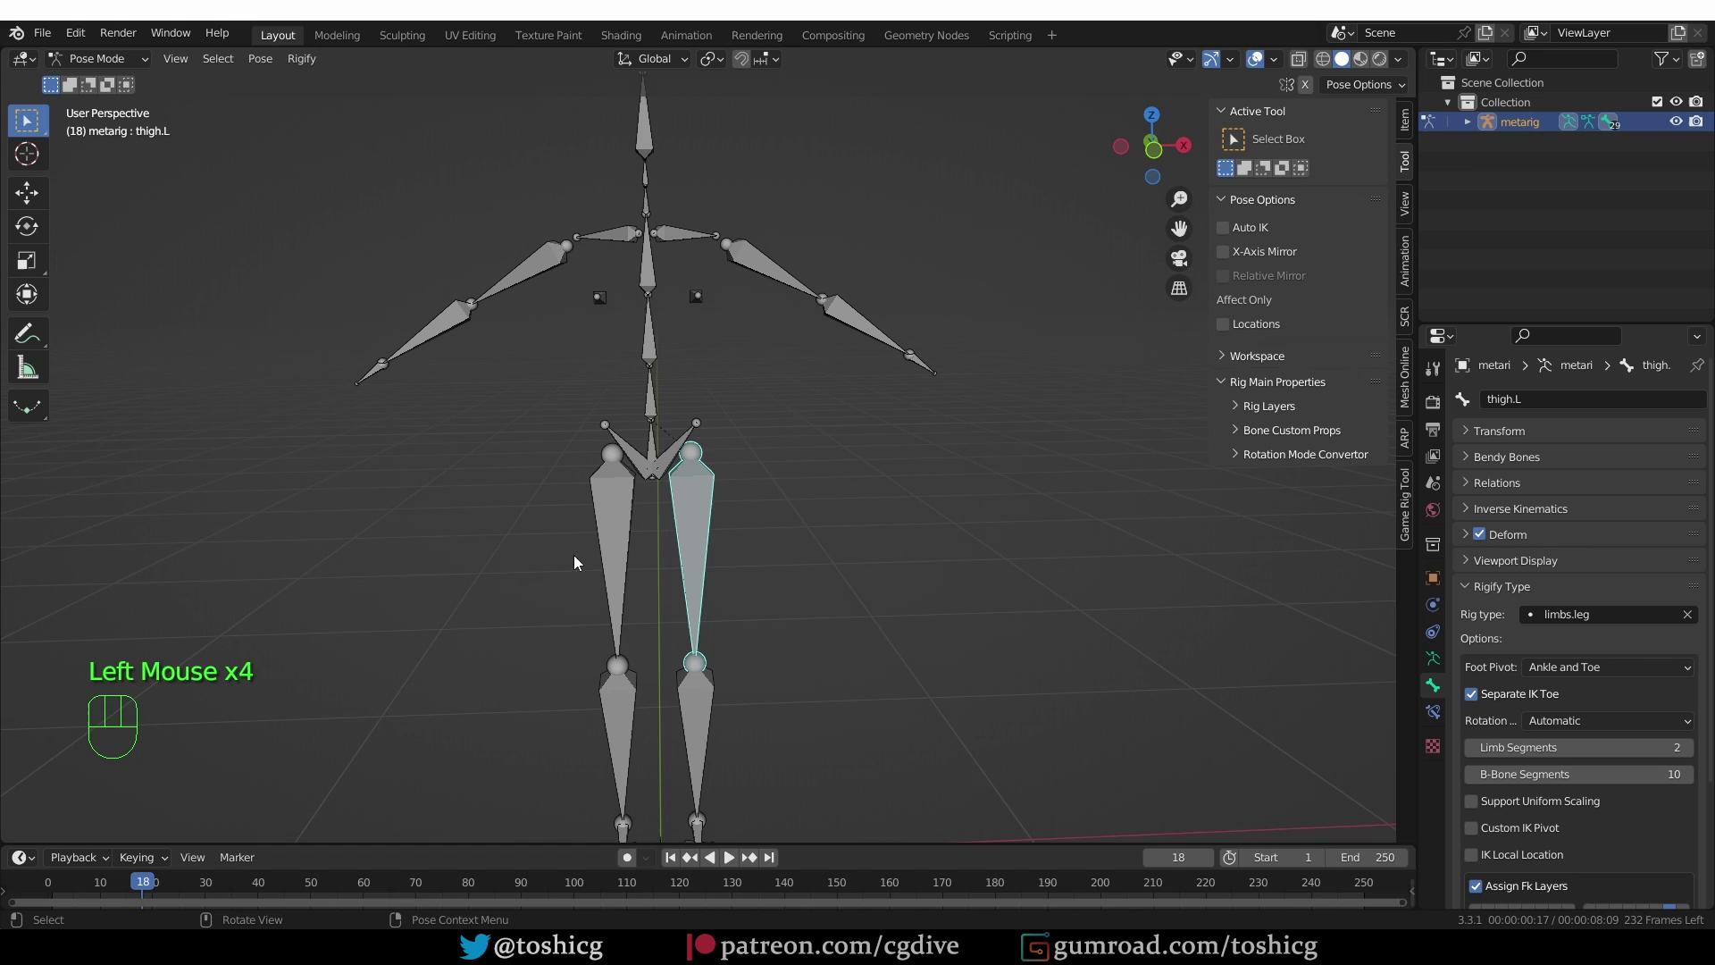
pyautogui.click(602, 522)
pyautogui.click(655, 441)
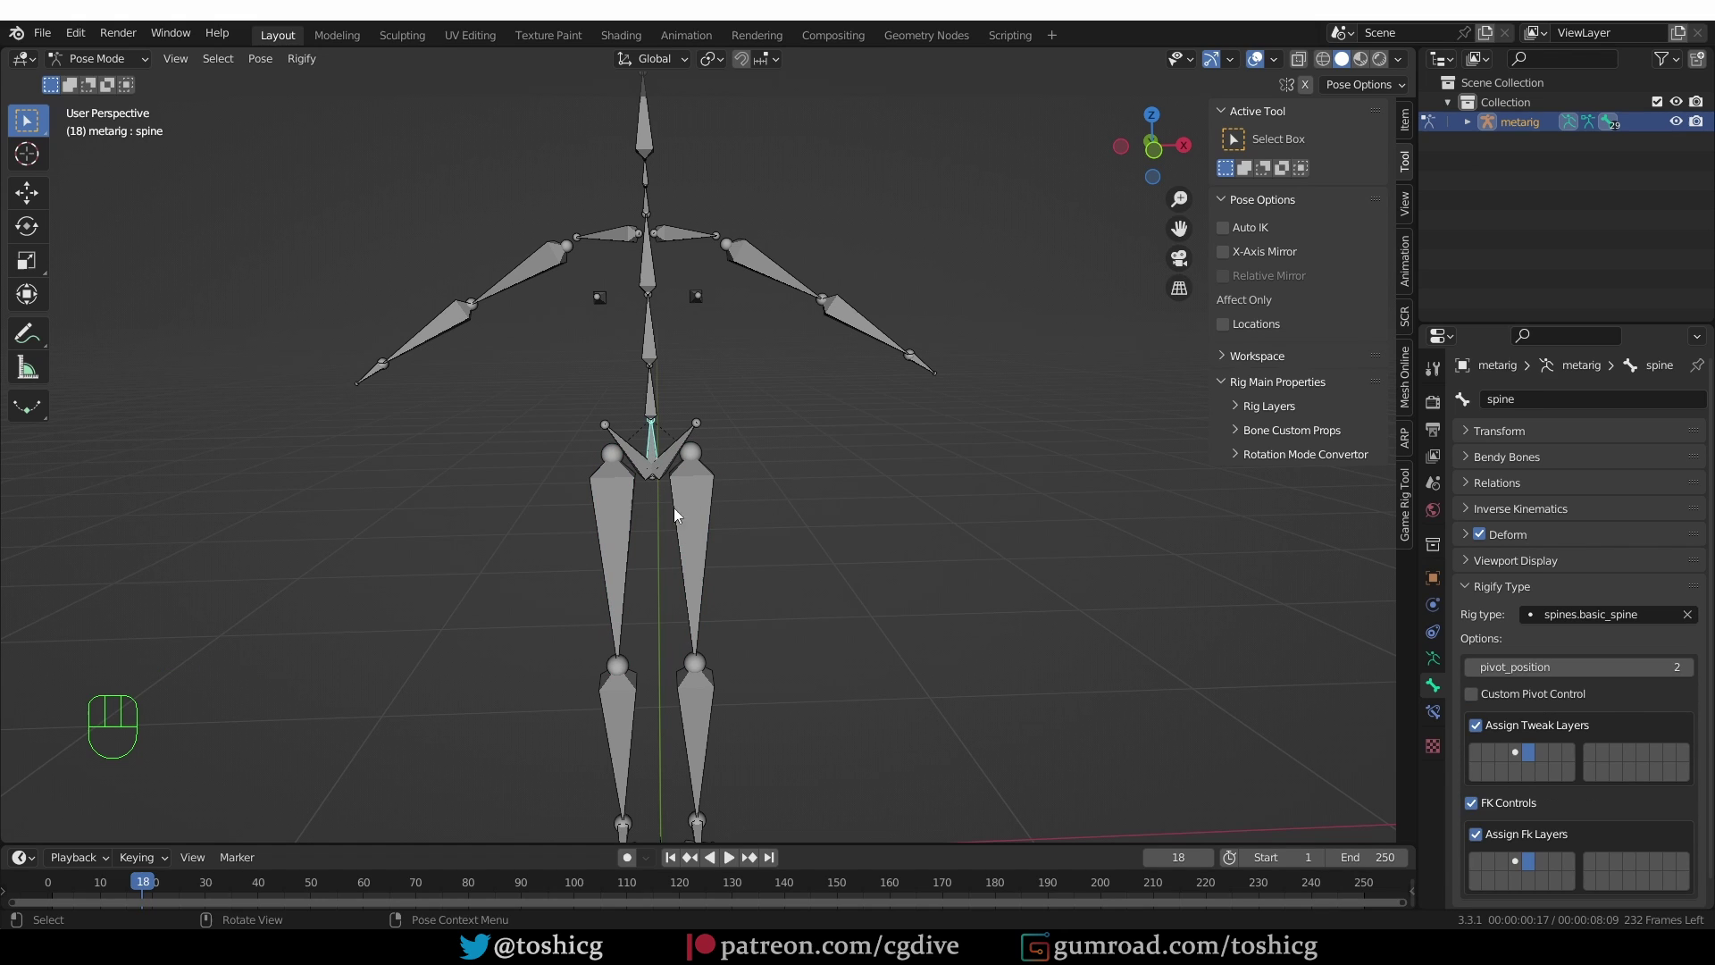
pyautogui.click(646, 188)
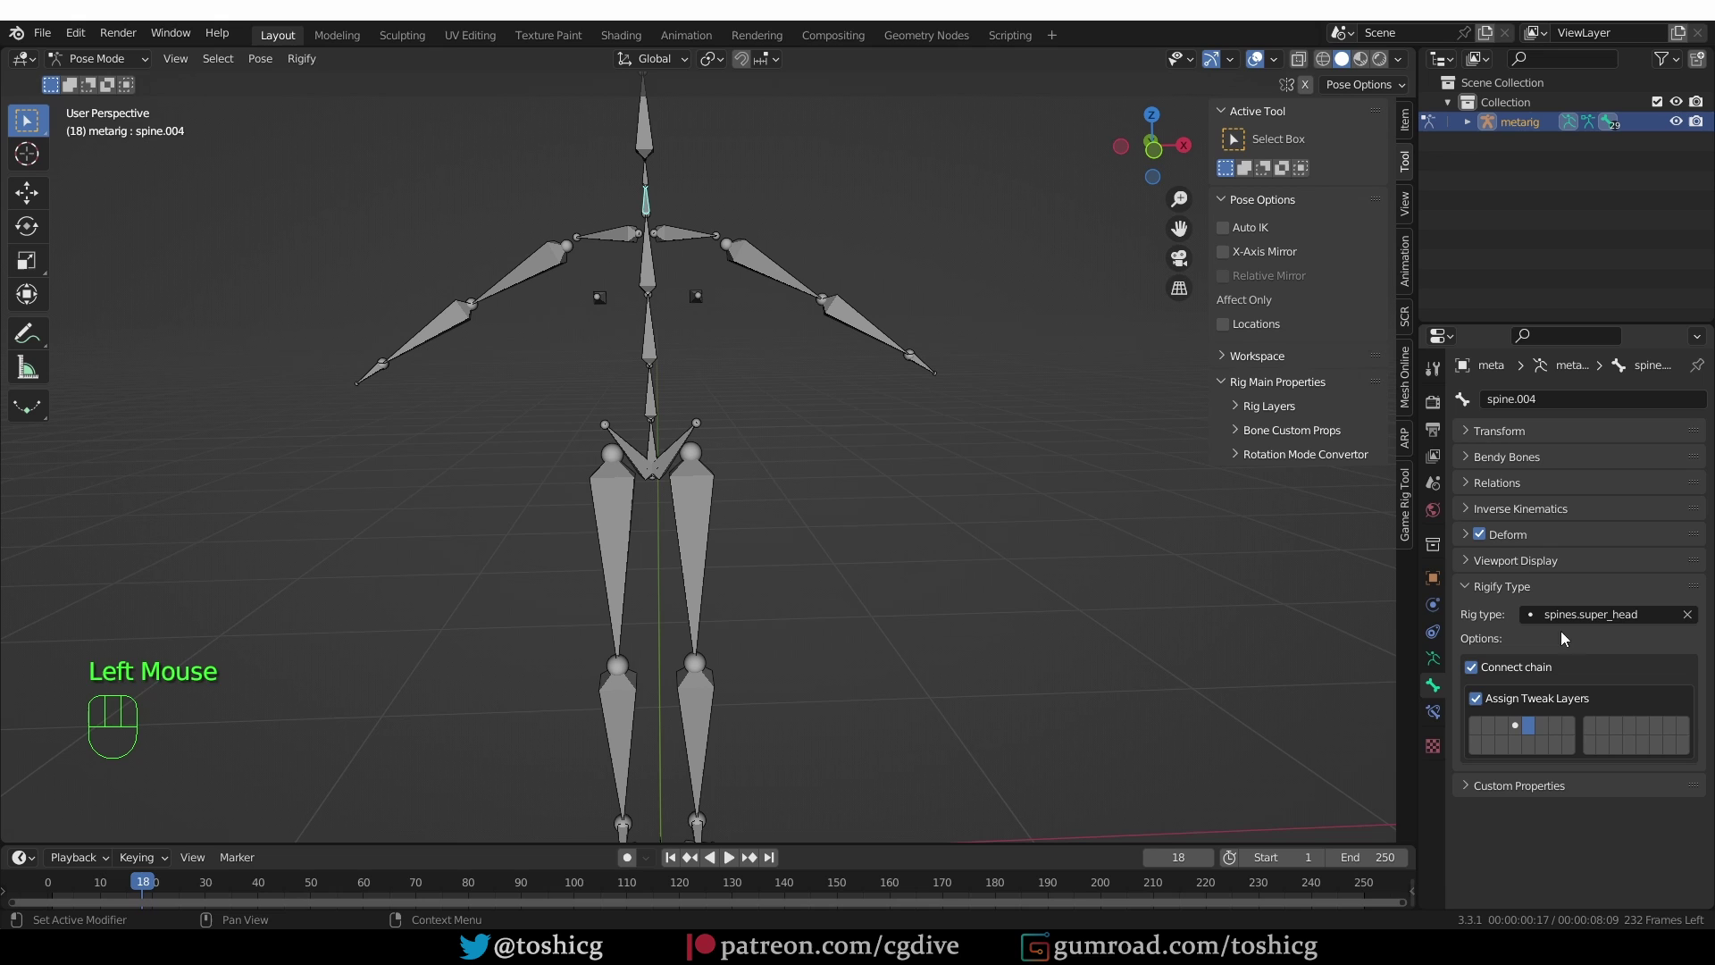
pyautogui.keyDown('shift'); pyautogui.moveTo(646, 188); pyautogui.dragTo(652, 260, button='middle'); pyautogui.keyUp('shift')
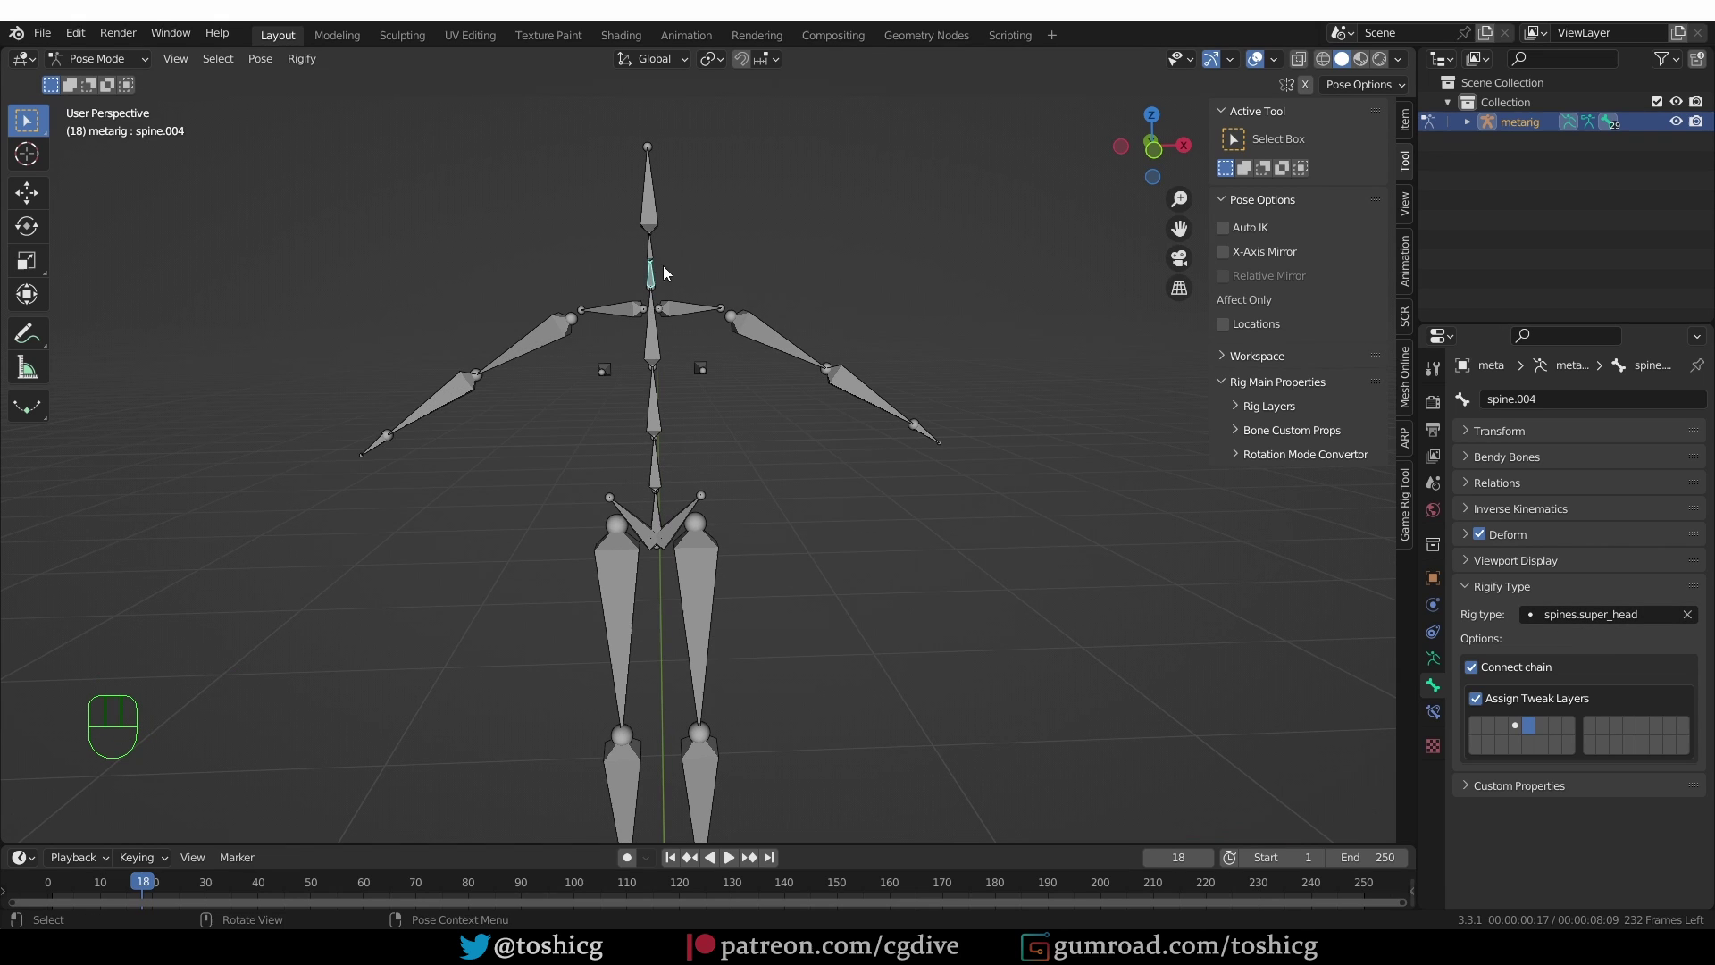
pyautogui.scroll(-1, 736, 467)
pyautogui.click(690, 491)
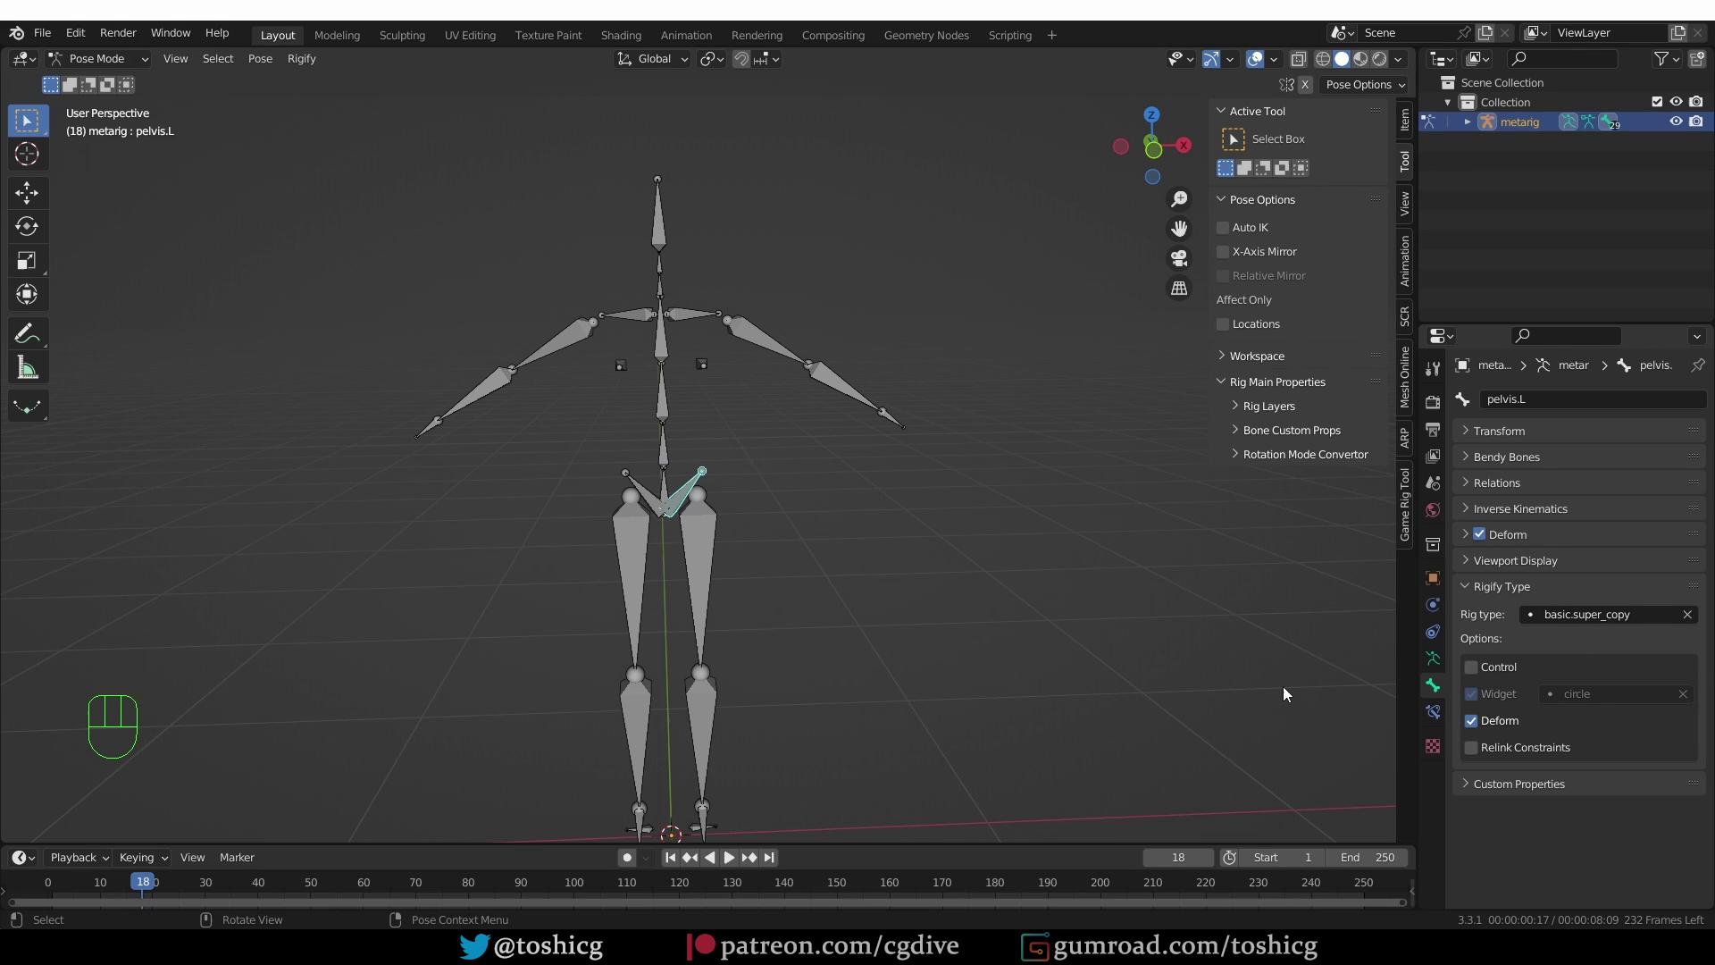
pyautogui.click(702, 365)
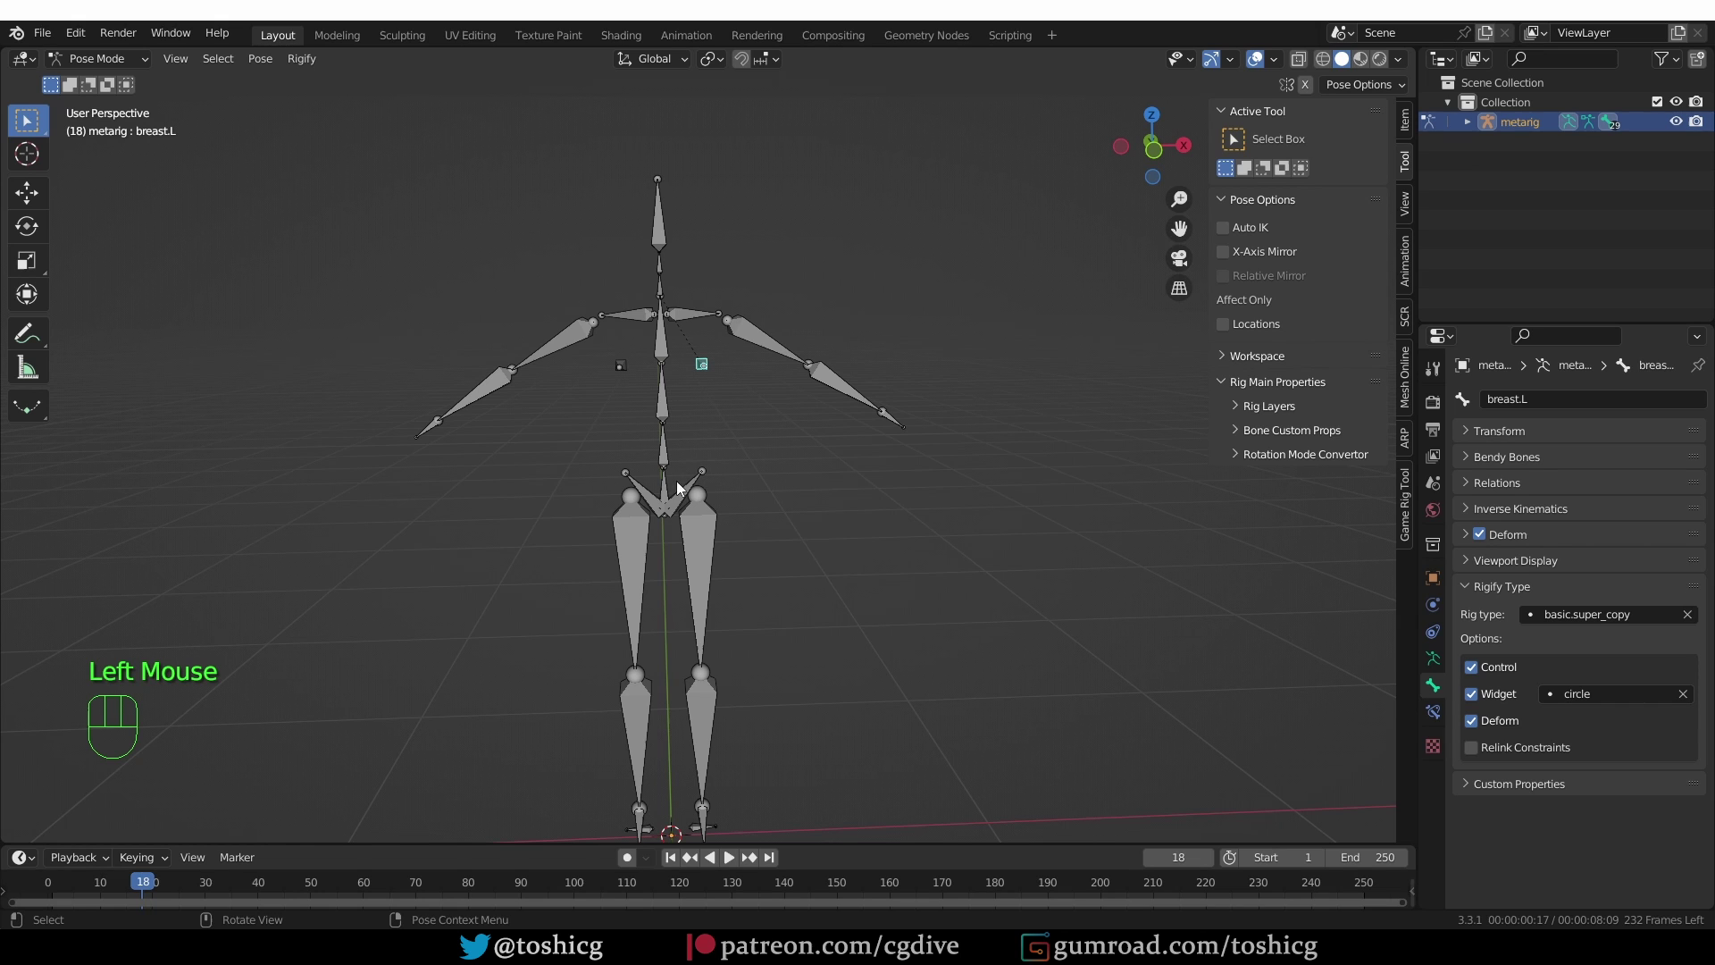
# Step: Select heel.02.L at the feet and nudge it slightly
pyautogui.keyDown('shift'); pyautogui.moveTo(754, 502); pyautogui.dragTo(715, 423, button='middle'); pyautogui.keyUp('shift')
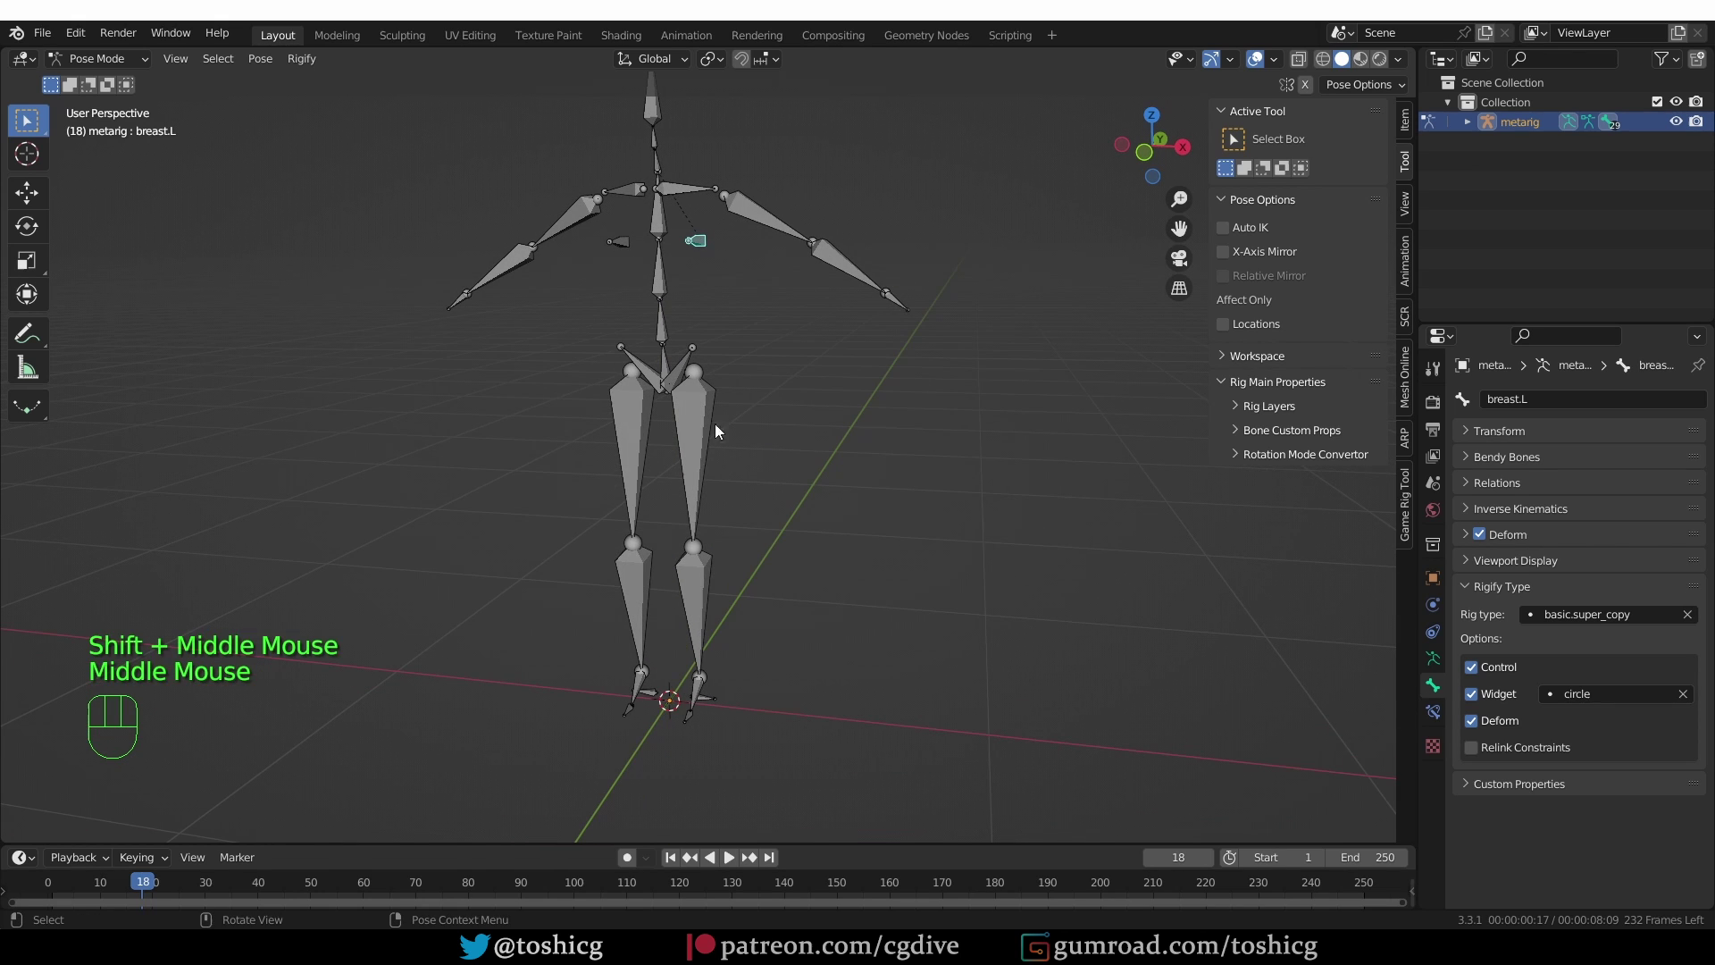
pyautogui.click(709, 700)
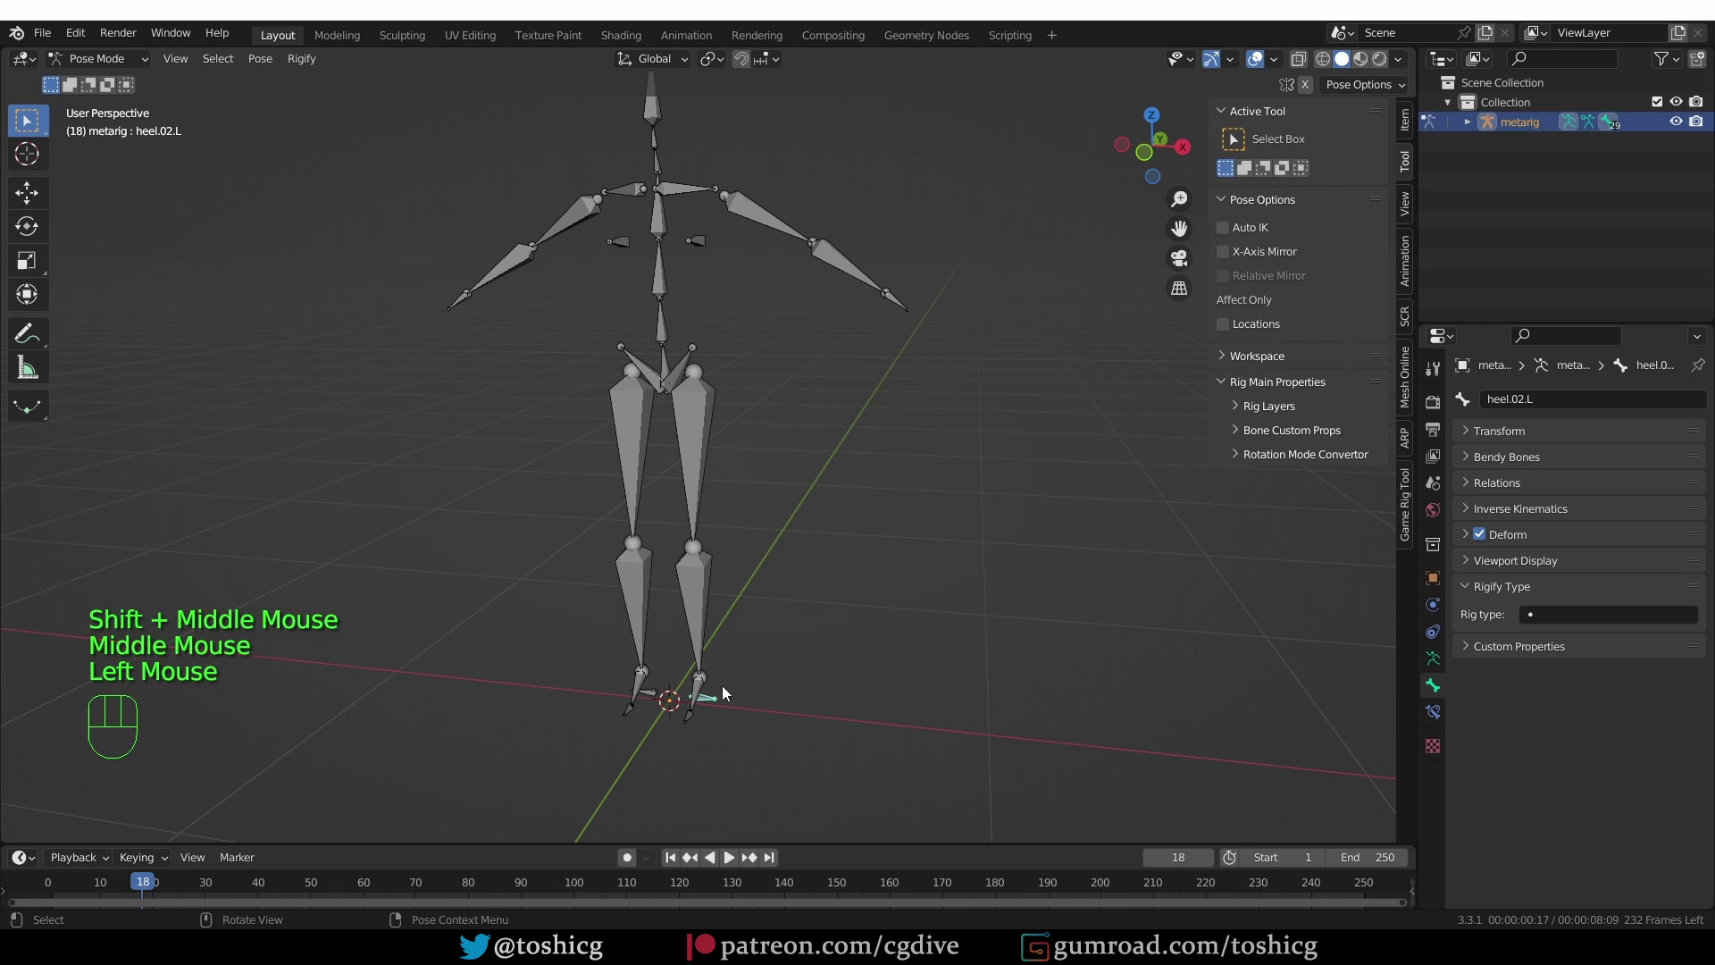
pyautogui.press('g')
pyautogui.click(720, 690)
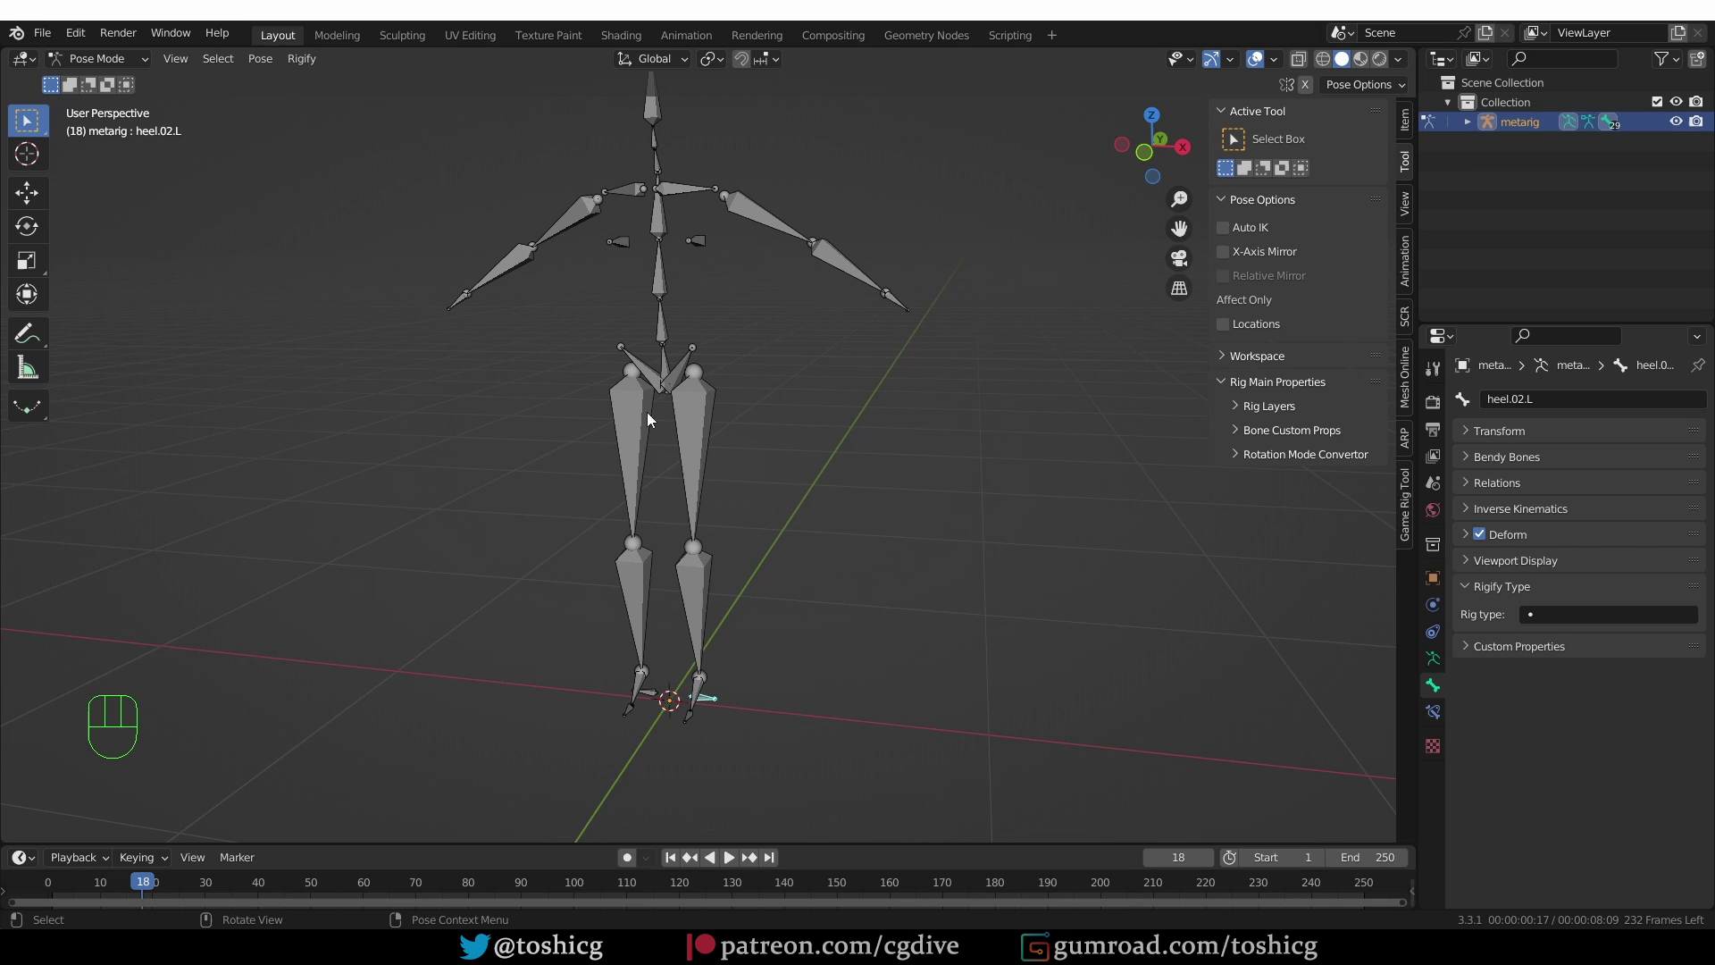
# Step: Select spine.002 to reveal its spines.basic_tail type, sketching then undoing annotation strokes
pyautogui.click(668, 364)
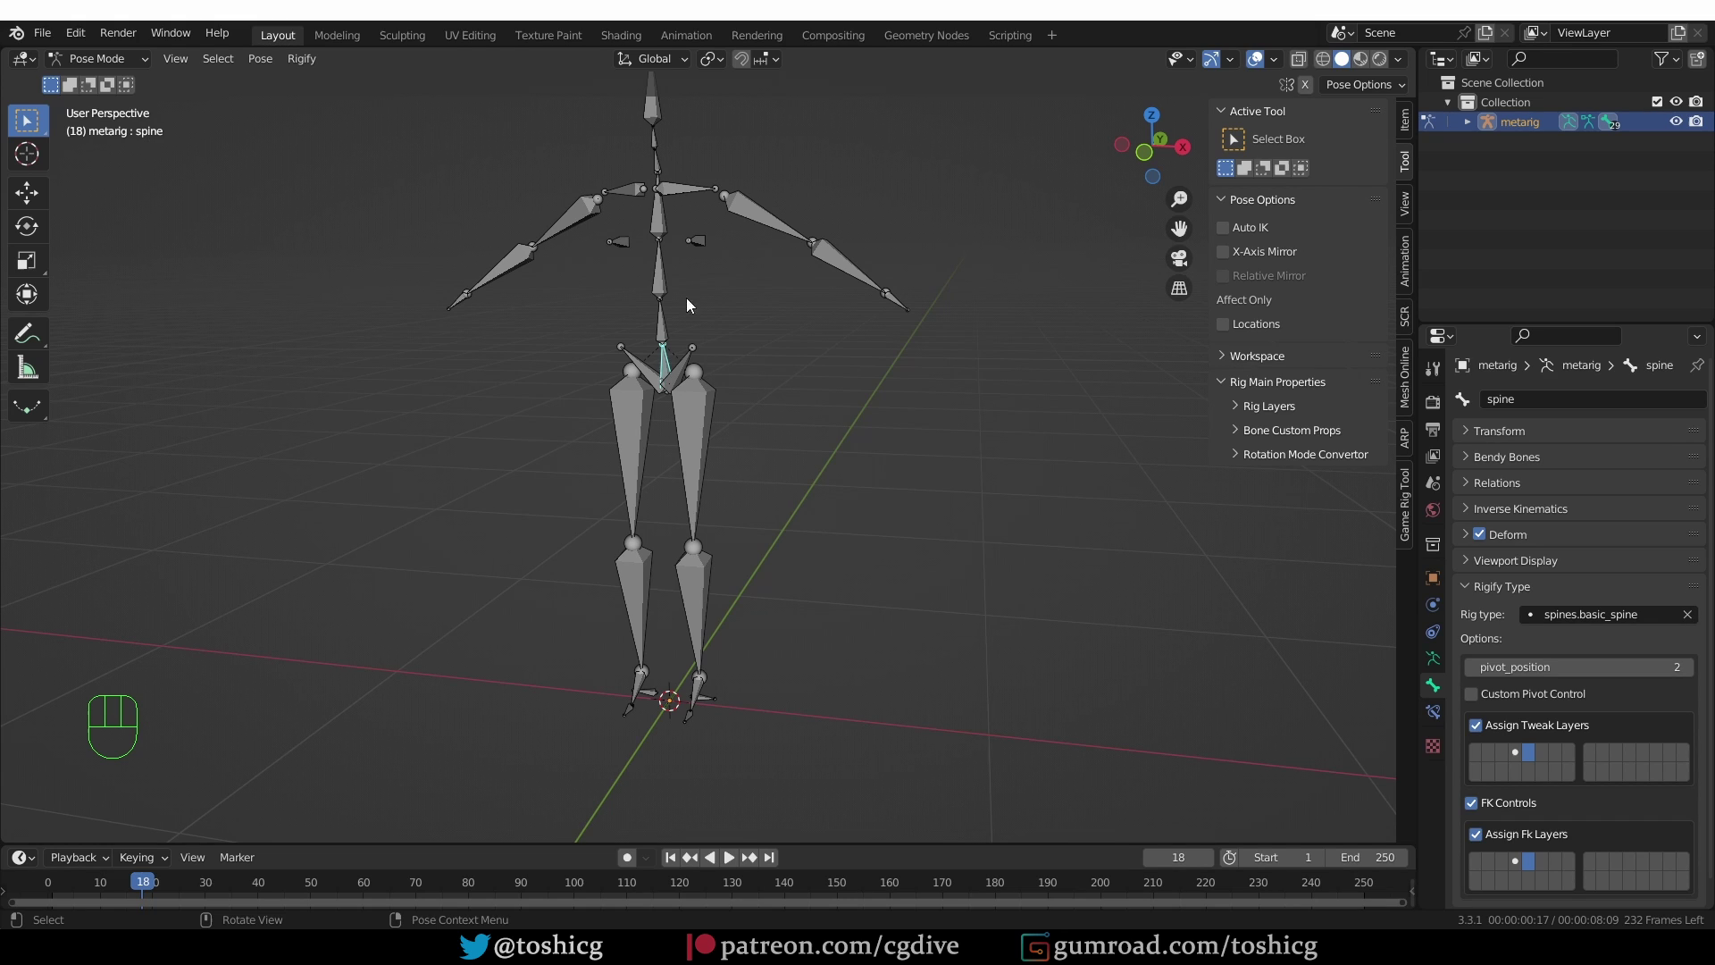
pyautogui.click(653, 277)
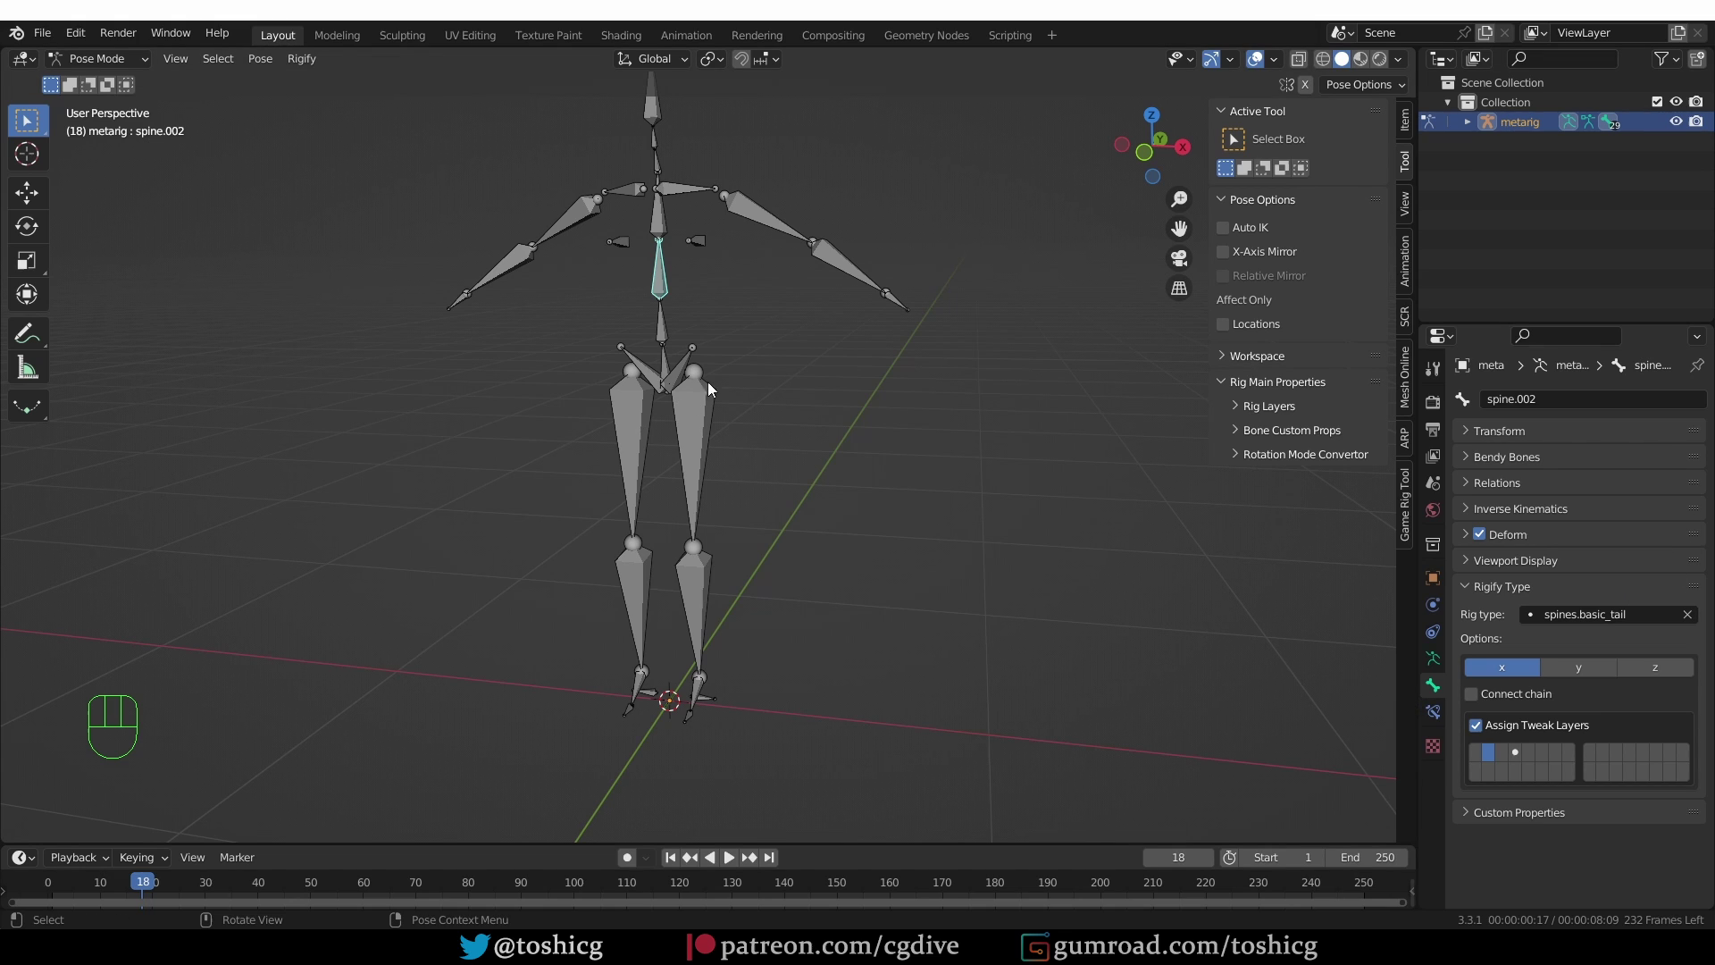
pyautogui.moveTo(676, 356)
pyautogui.mouseDown()
pyautogui.moveTo(668, 393)
pyautogui.moveTo(678, 240)
pyautogui.moveTo(658, 230)
pyautogui.moveTo(643, 254)
pyautogui.moveTo(664, 294)
pyautogui.moveTo(686, 264)
pyautogui.mouseUp()
pyautogui.hotkey('ctrl', 'z')
pyautogui.press('d')
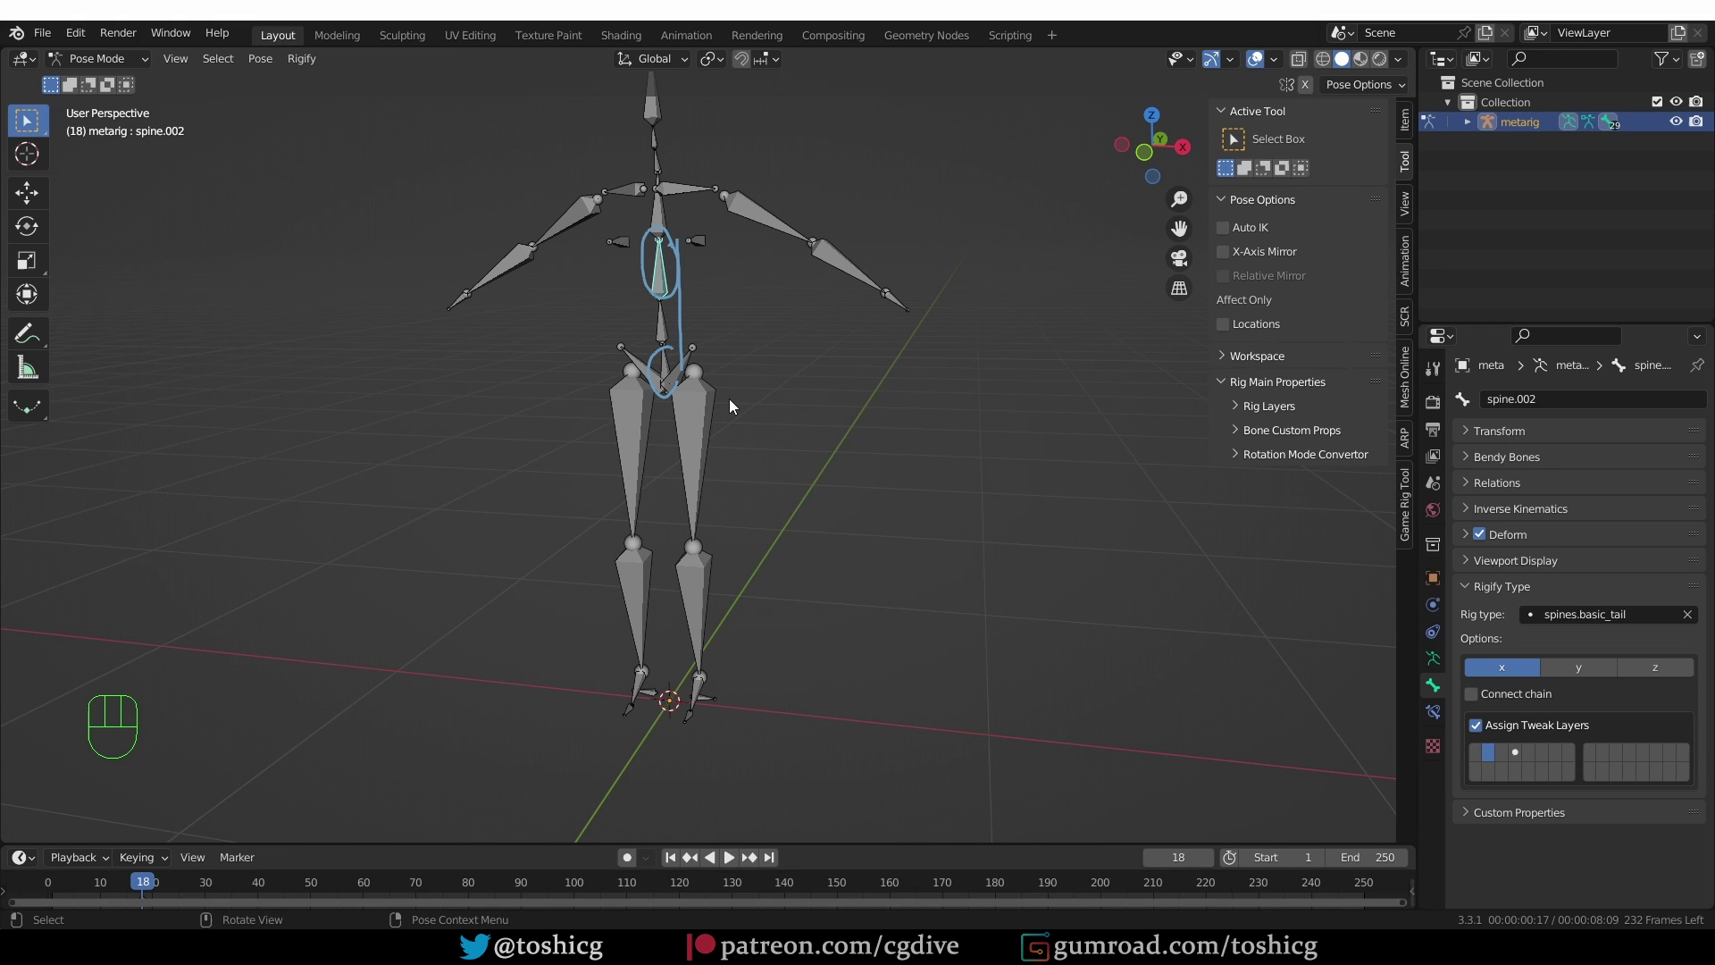
pyautogui.hotkey('ctrl', 'z')
pyautogui.hotkey('ctrl', 'z')
pyautogui.hotkey('ctrl', 'z')
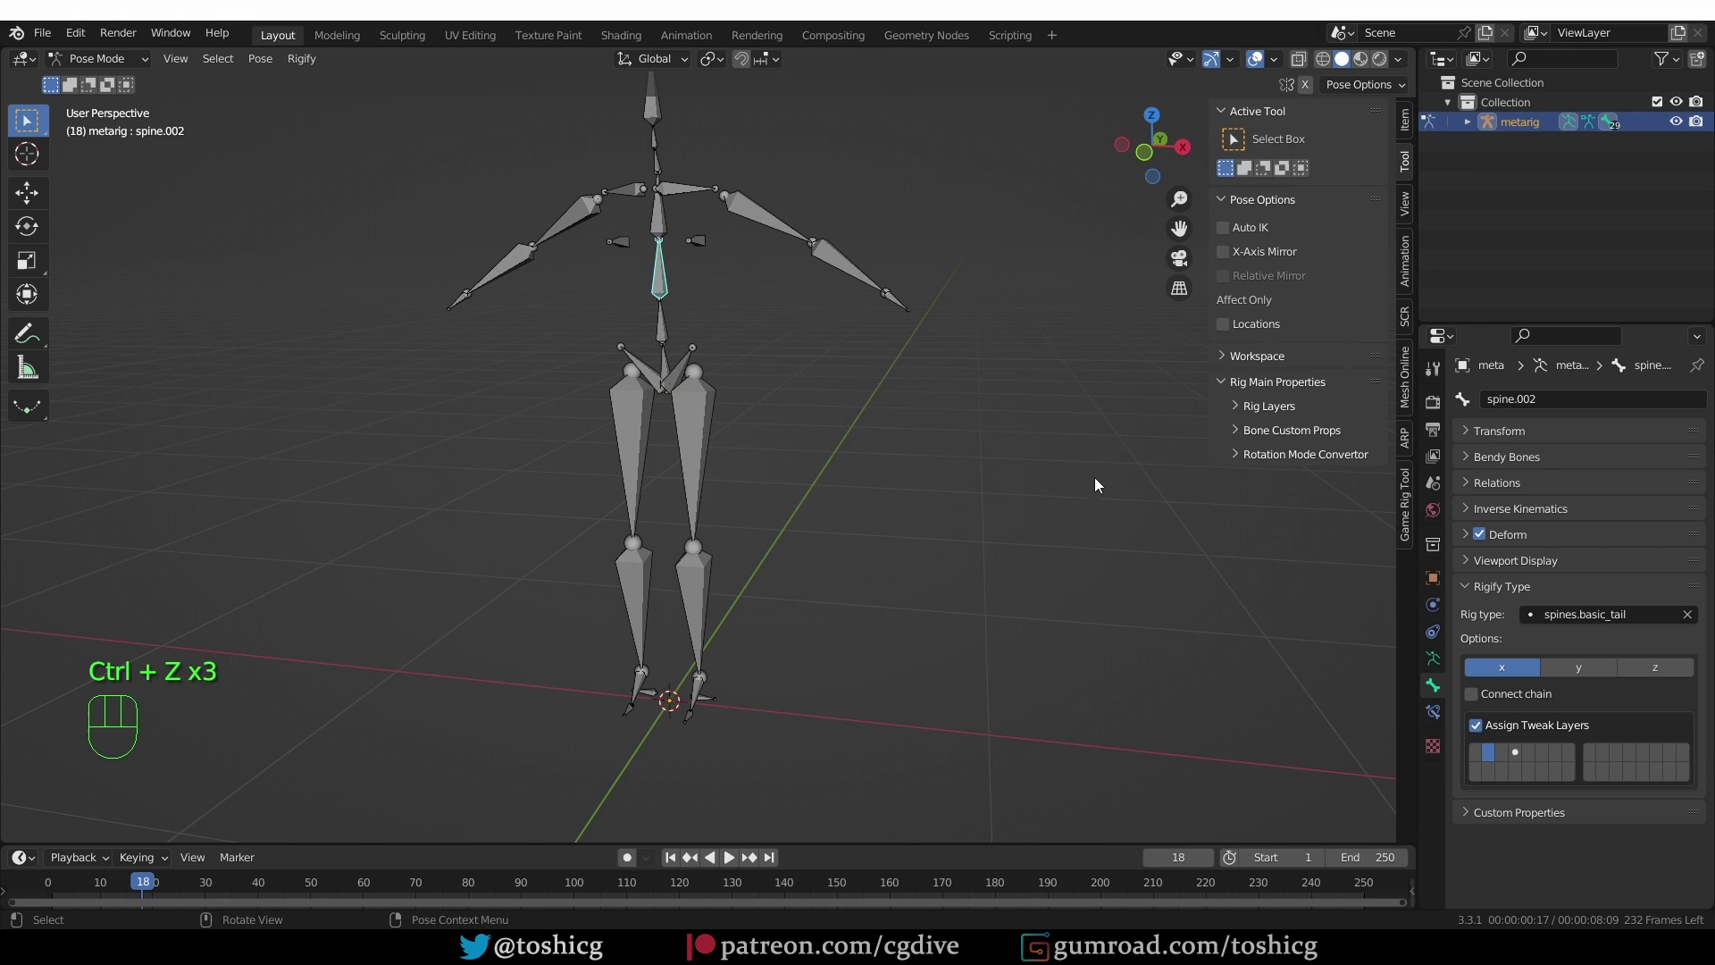
# Step: Clear spine.002's spines.basic_tail rig type and run Generate Rig from the Rigify panel
pyautogui.click(1687, 615)
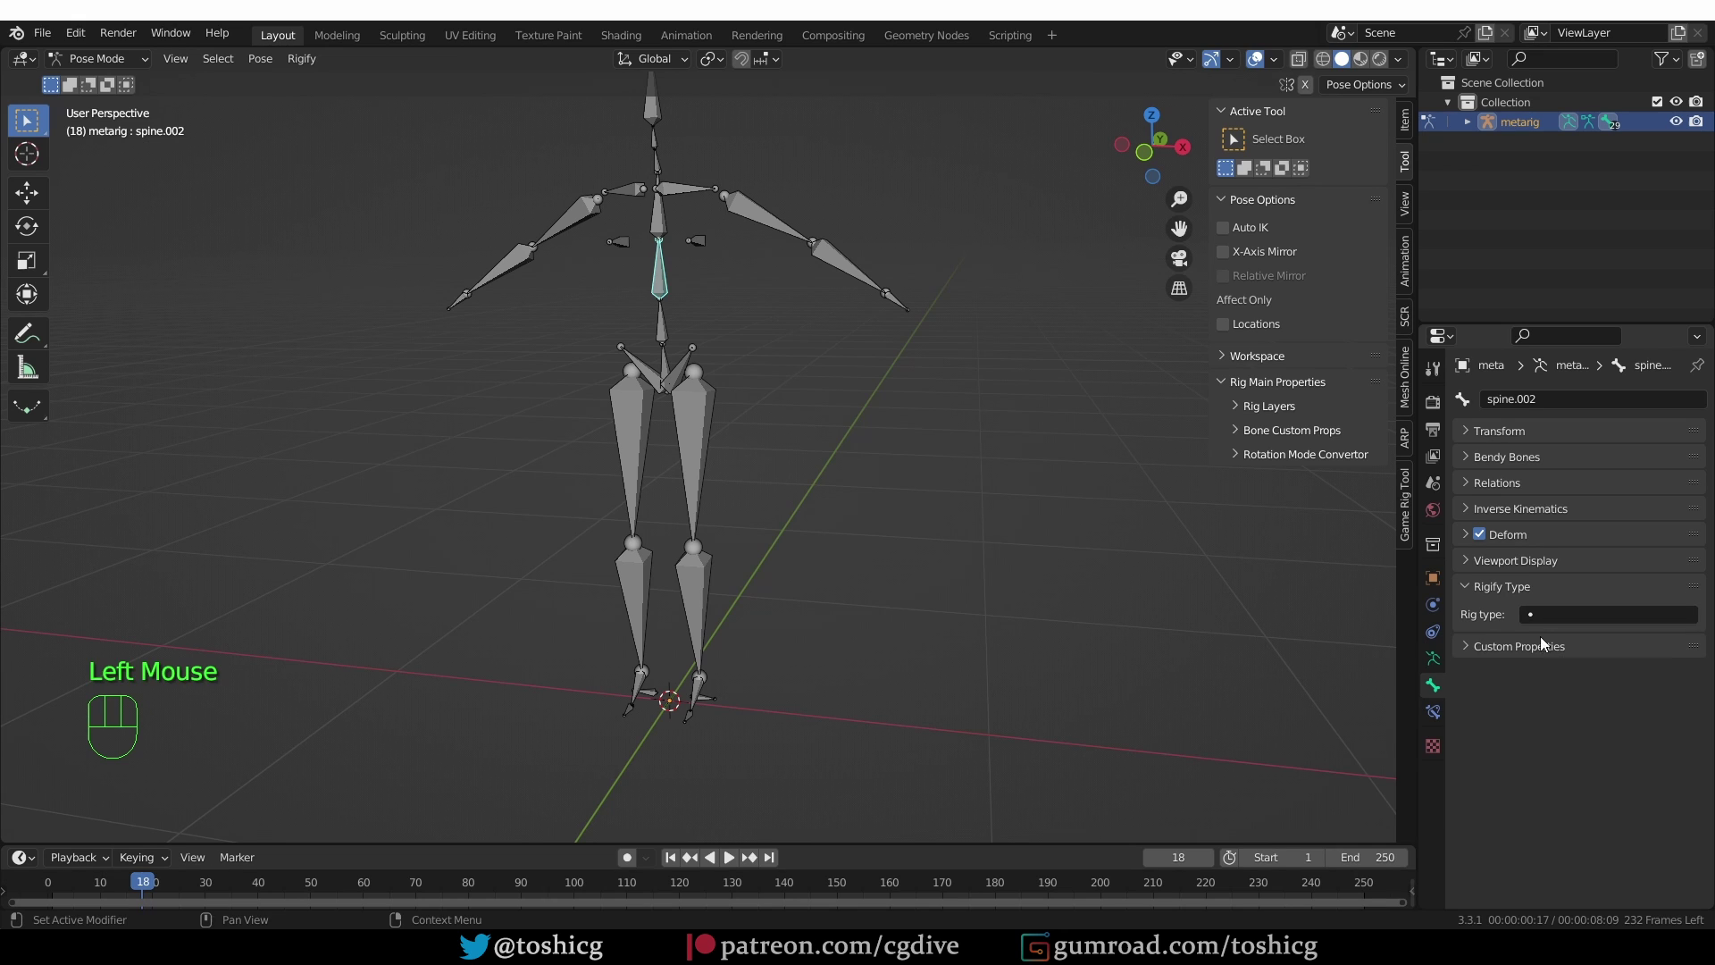
pyautogui.click(1433, 659)
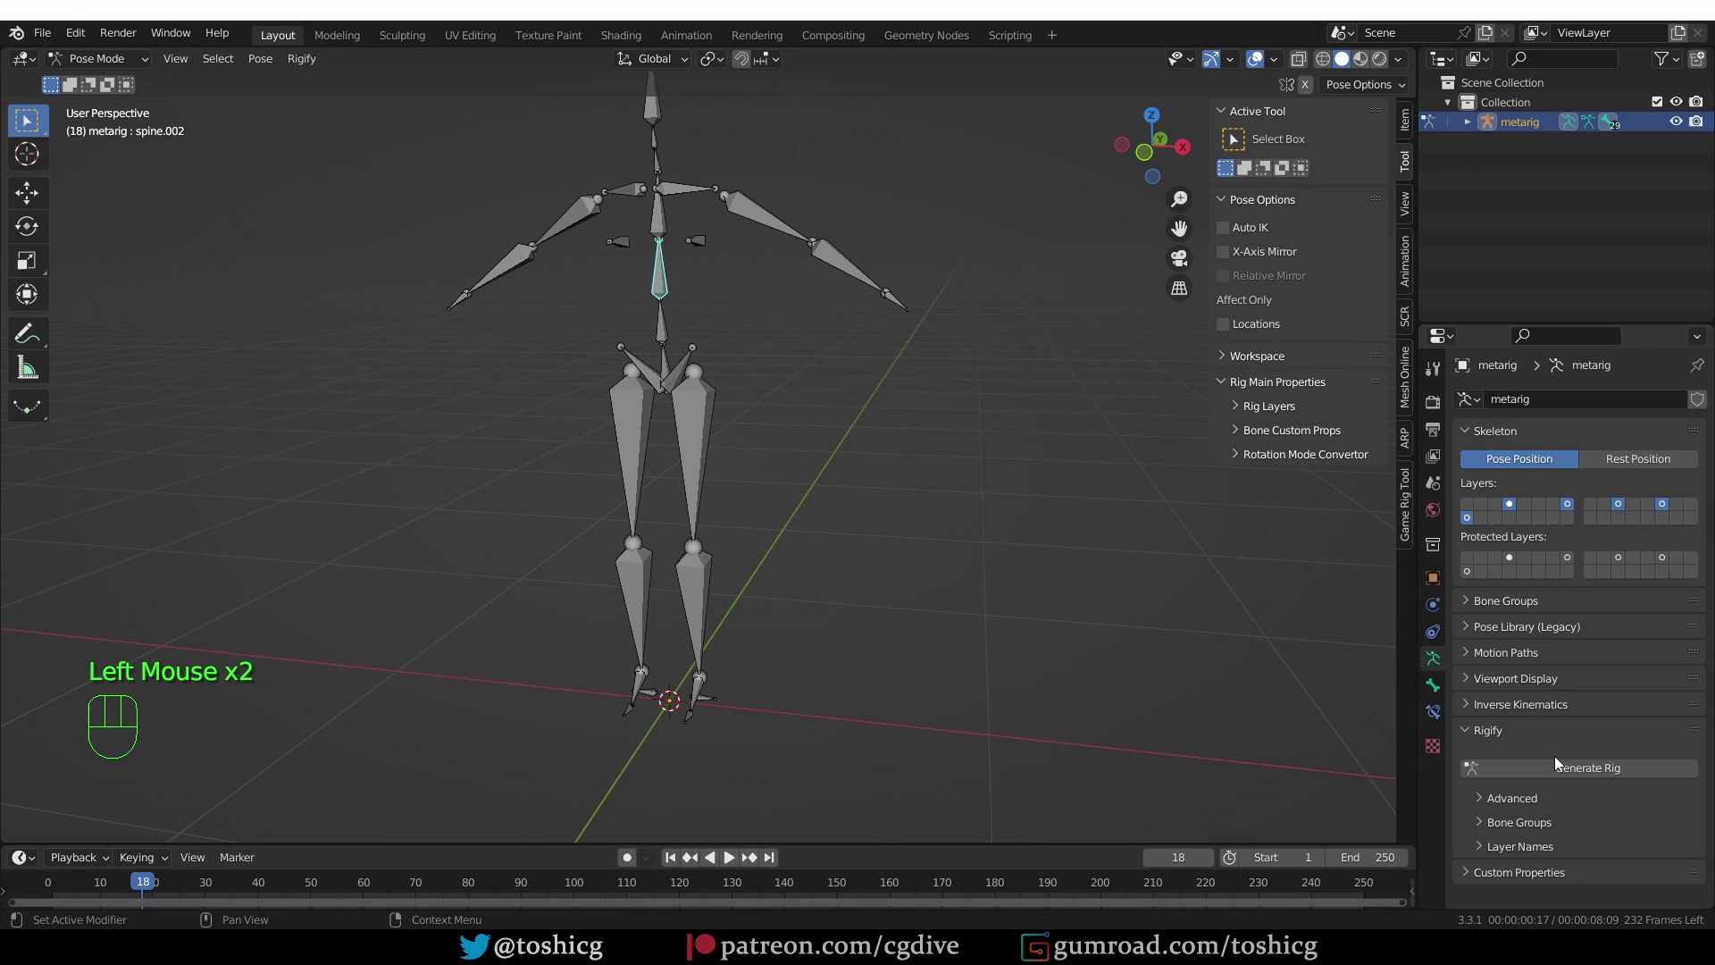
pyautogui.click(1588, 767)
pyautogui.scroll(-1, 795, 604)
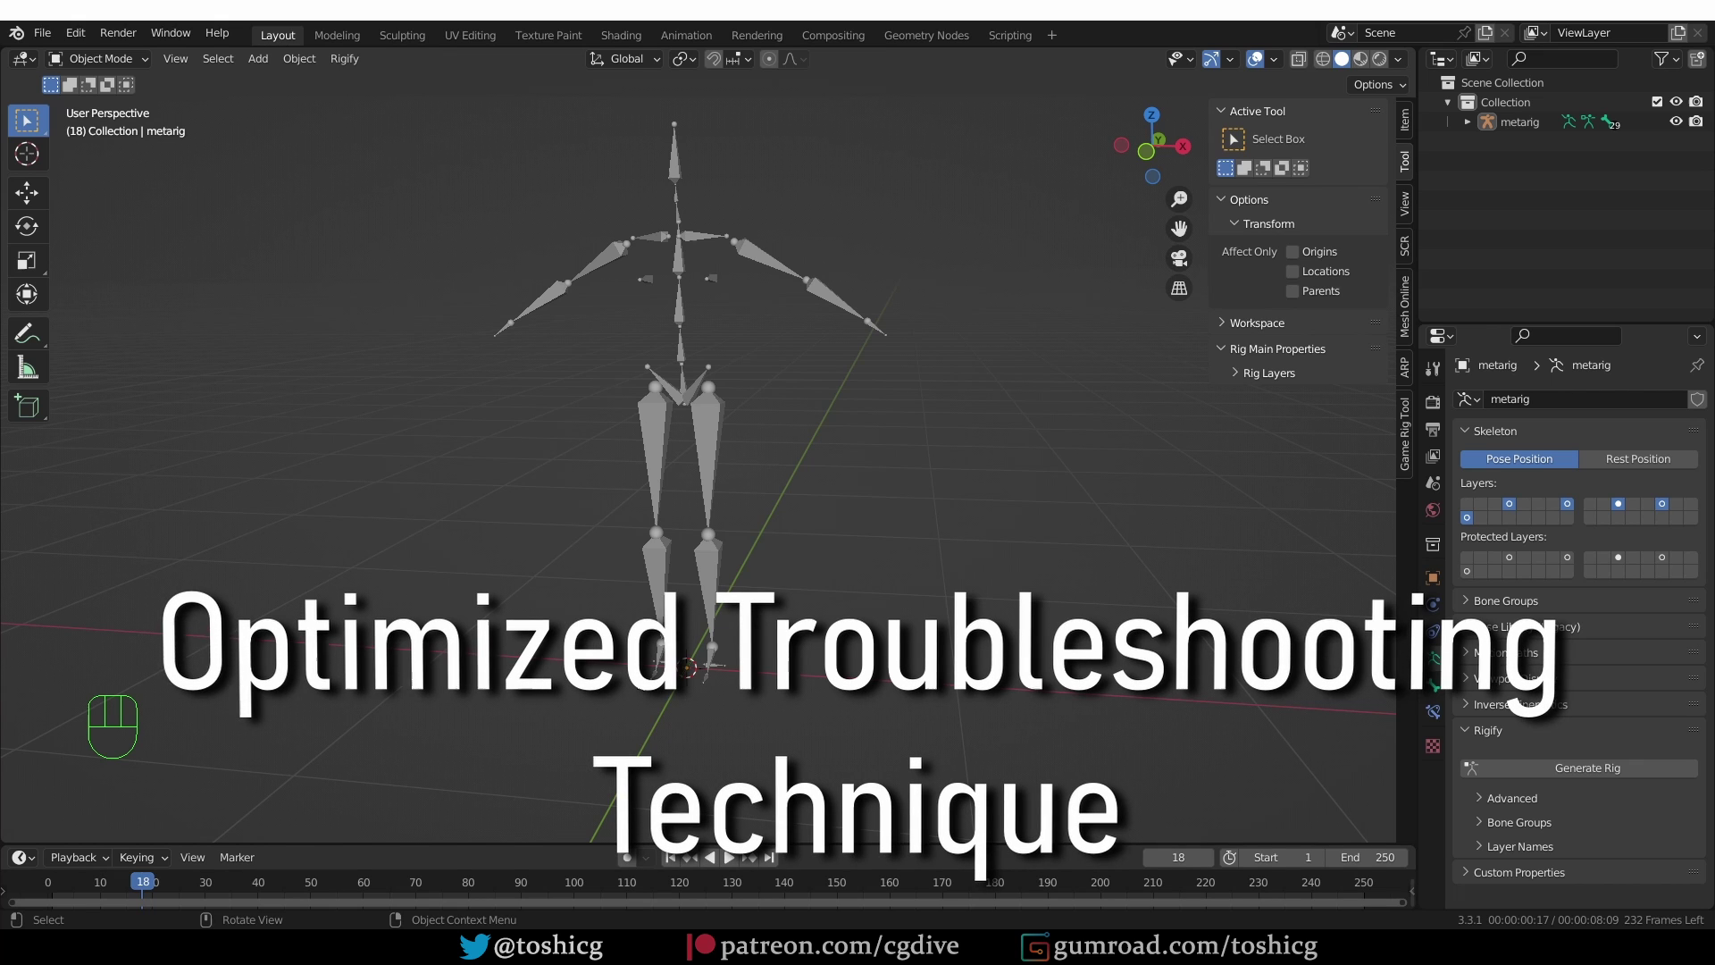
# Step: Run Generate Rig on the metarig again and undo the failed result
pyautogui.click(1587, 767)
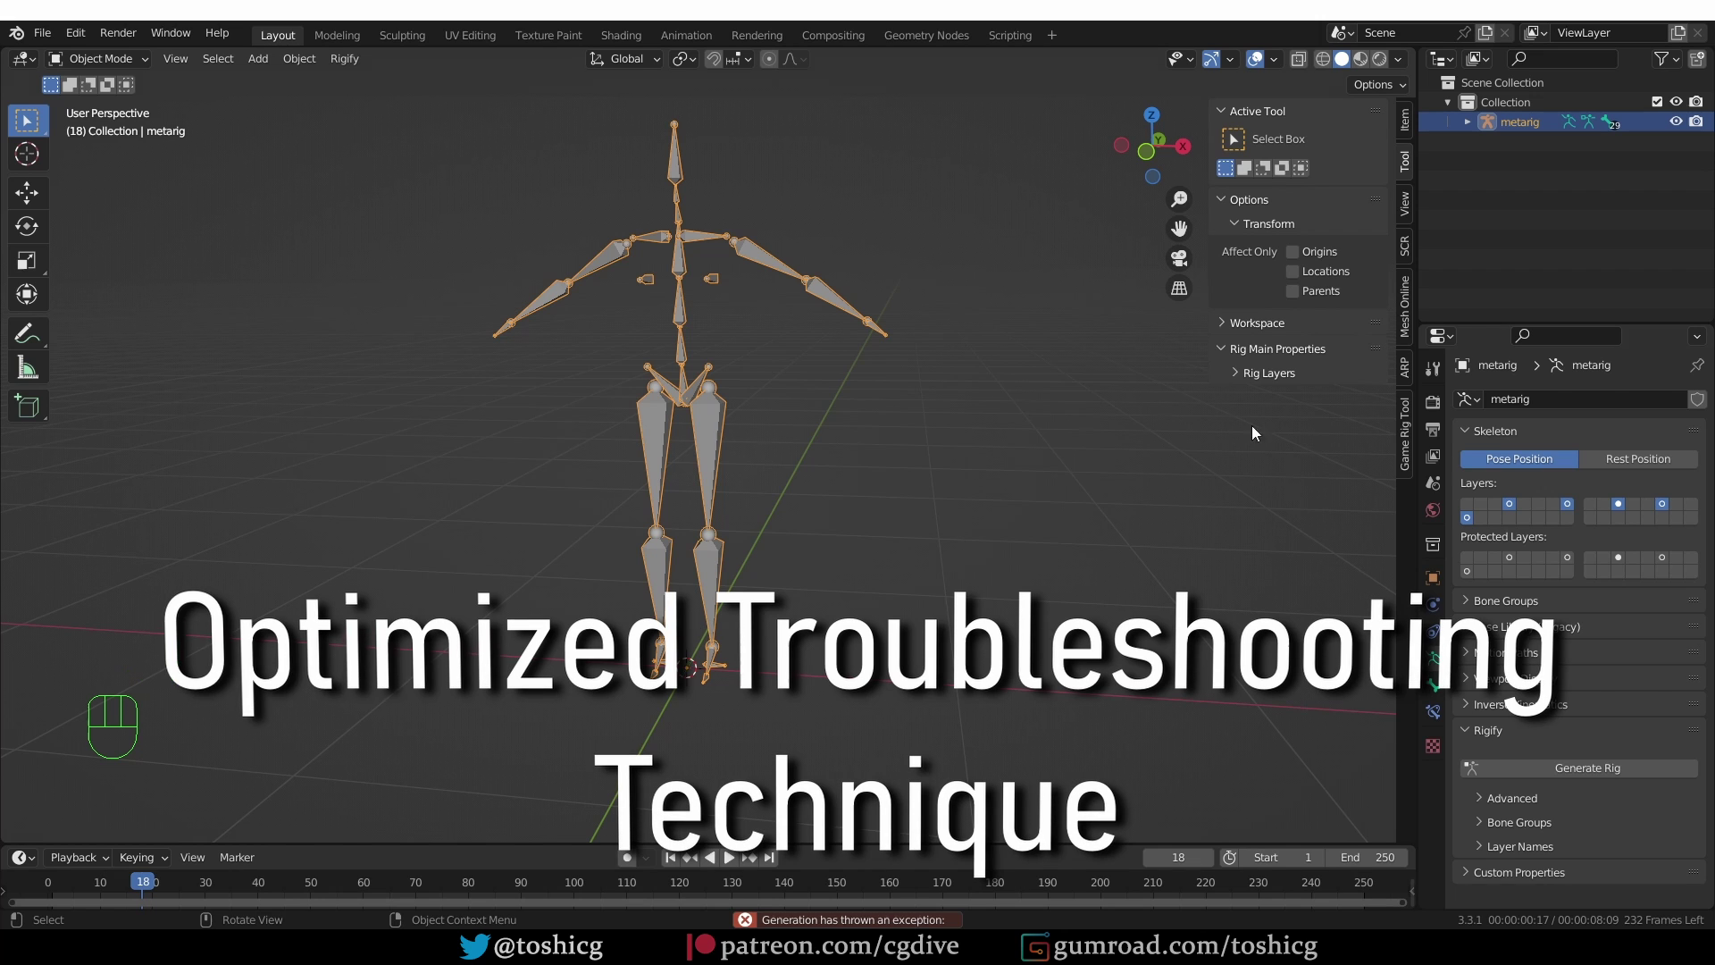
pyautogui.click(1598, 770)
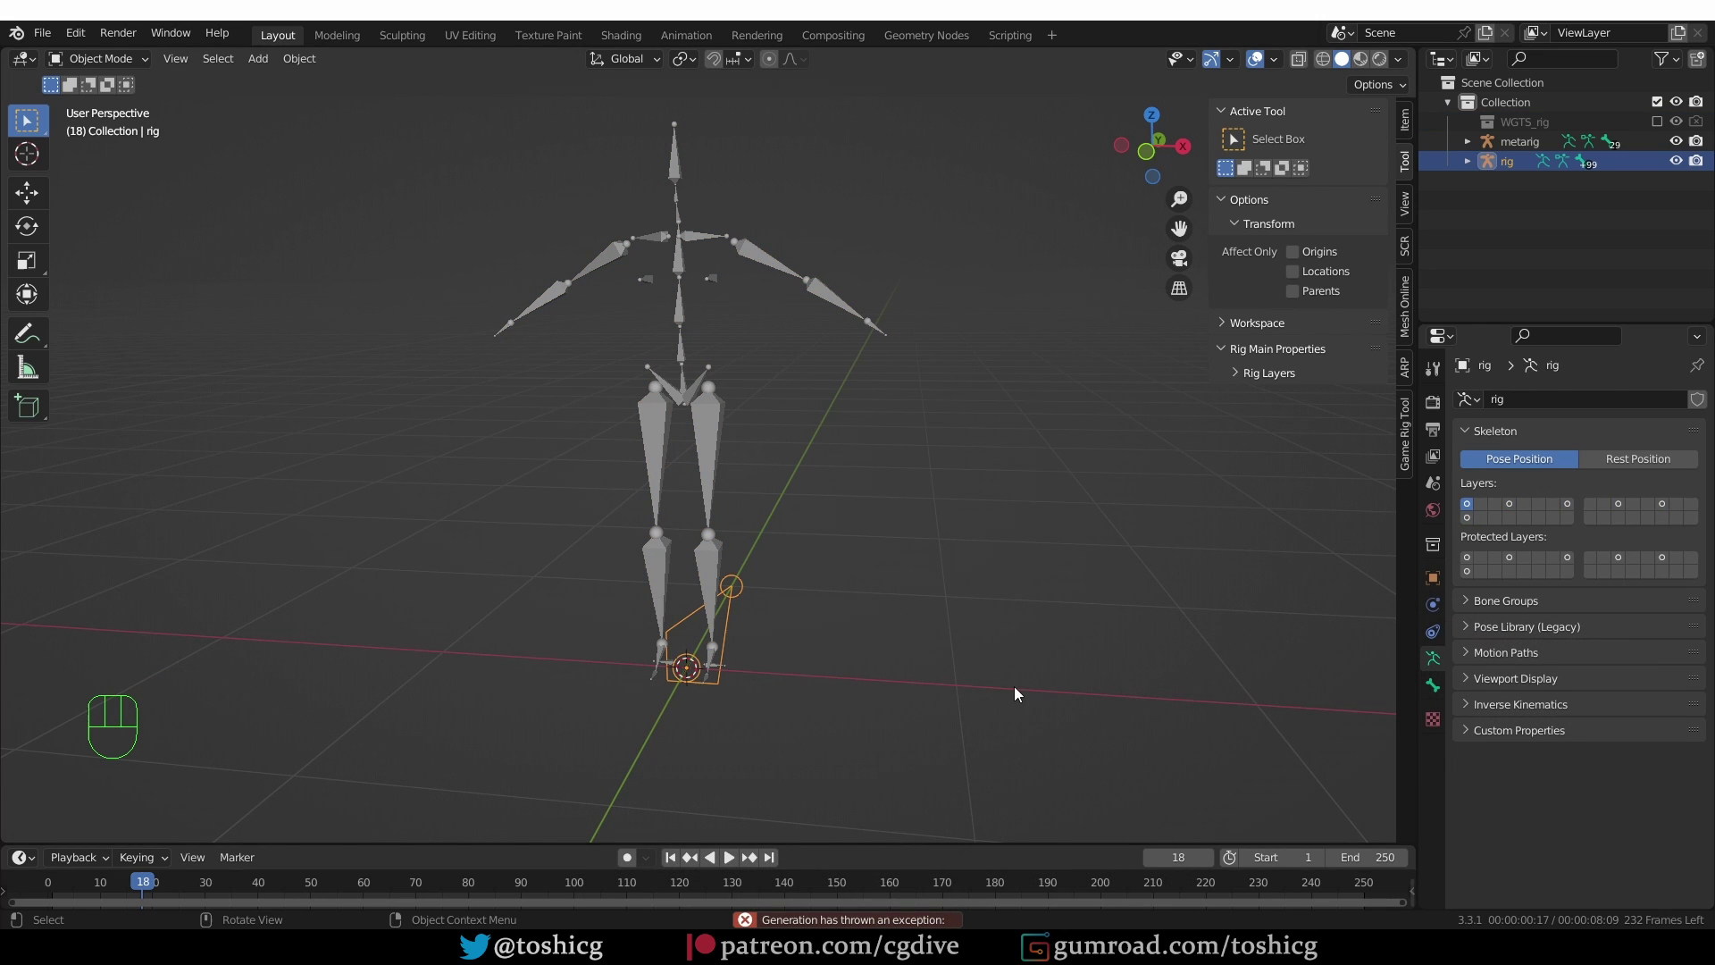
pyautogui.hotkey('ctrl', 'z')
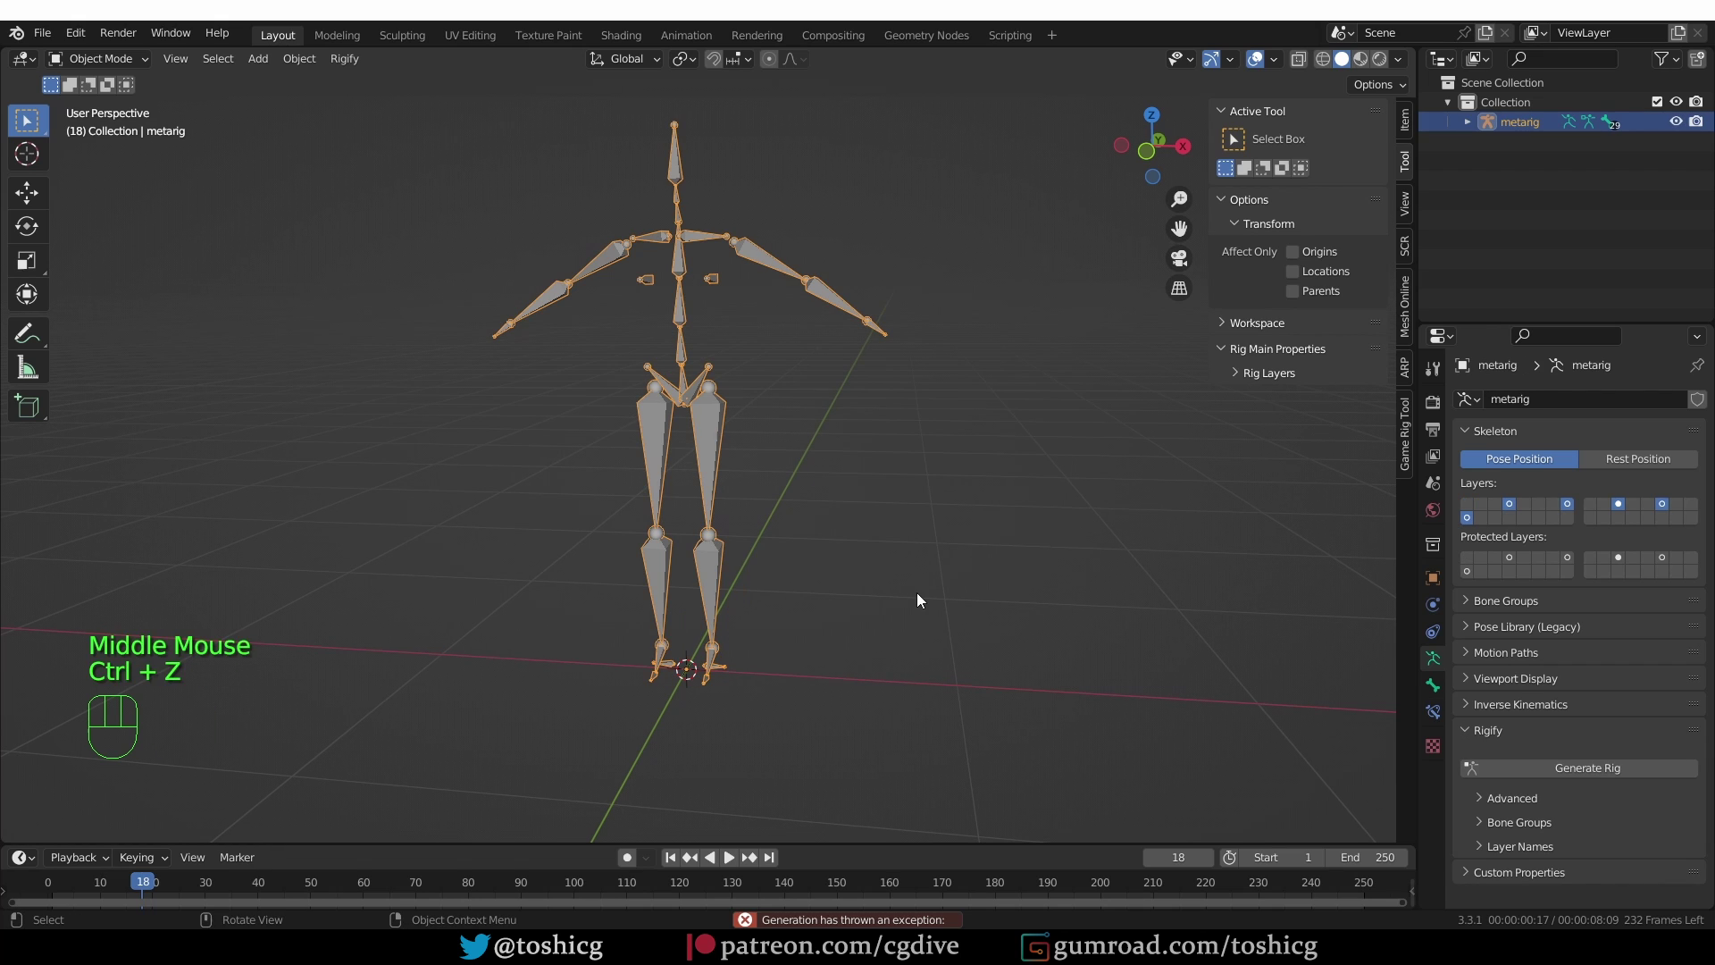
pyautogui.moveTo(806, 314); pyautogui.dragTo(806, 334, button='middle')
# Step: In Pose Mode, check the Rigify types of shin.L, shin.R, foot.R and toe.R
pyautogui.press('Tab')
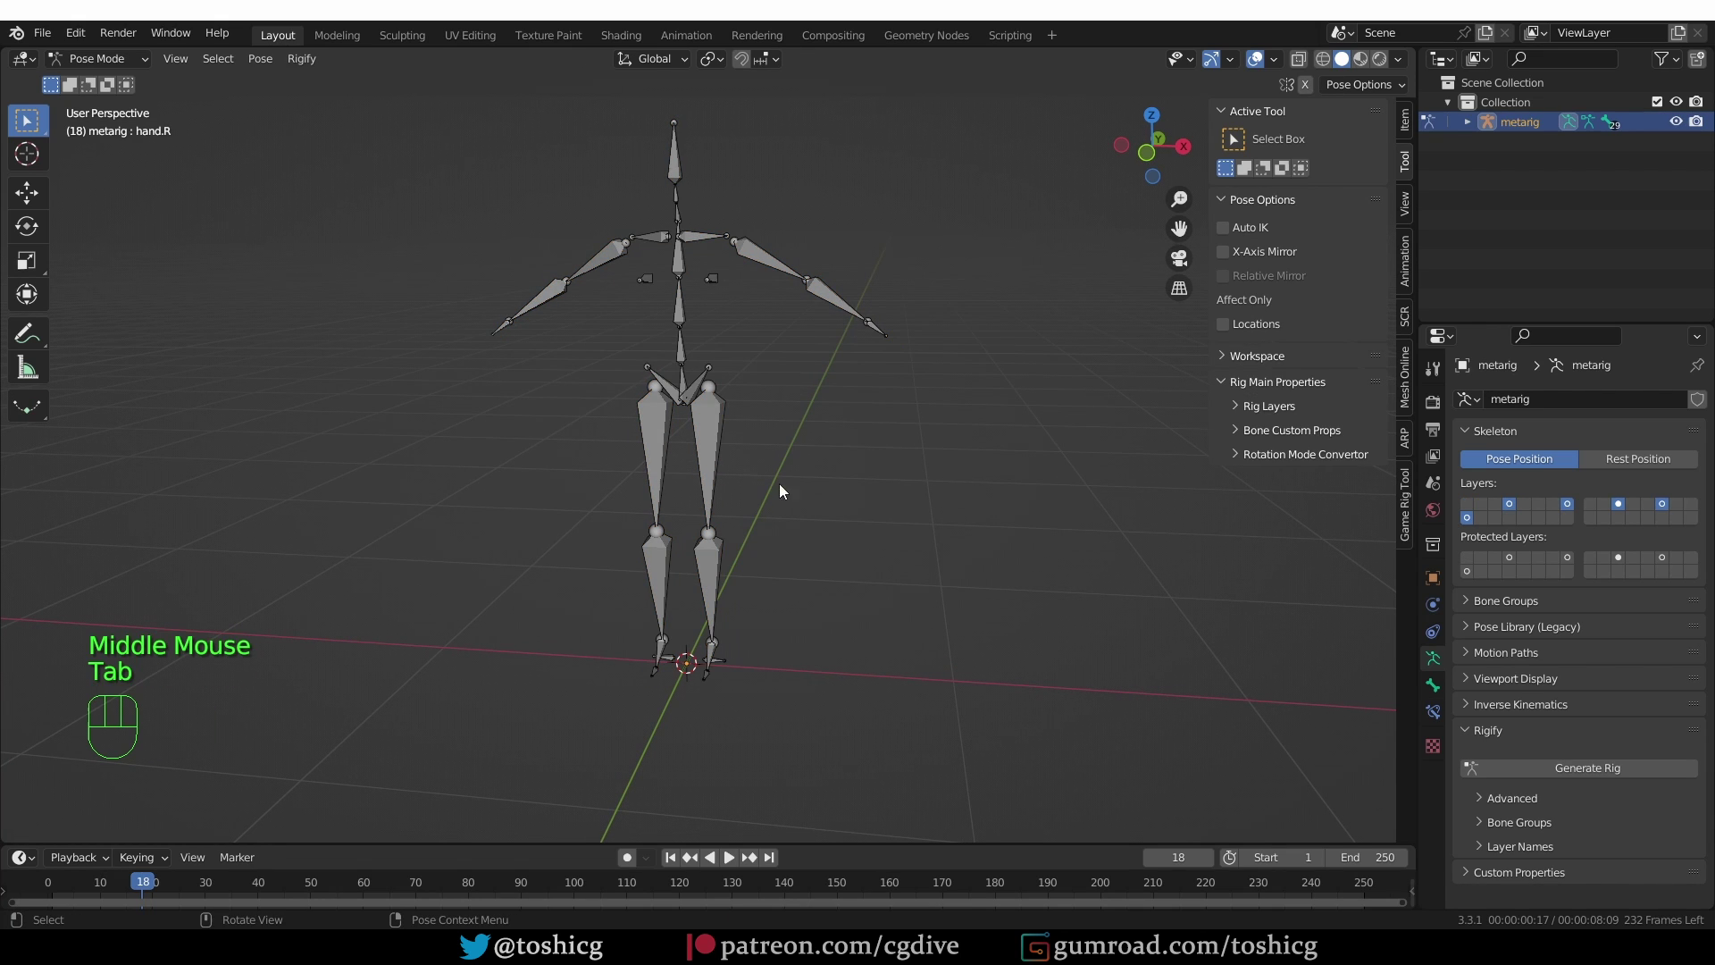
pyautogui.click(701, 579)
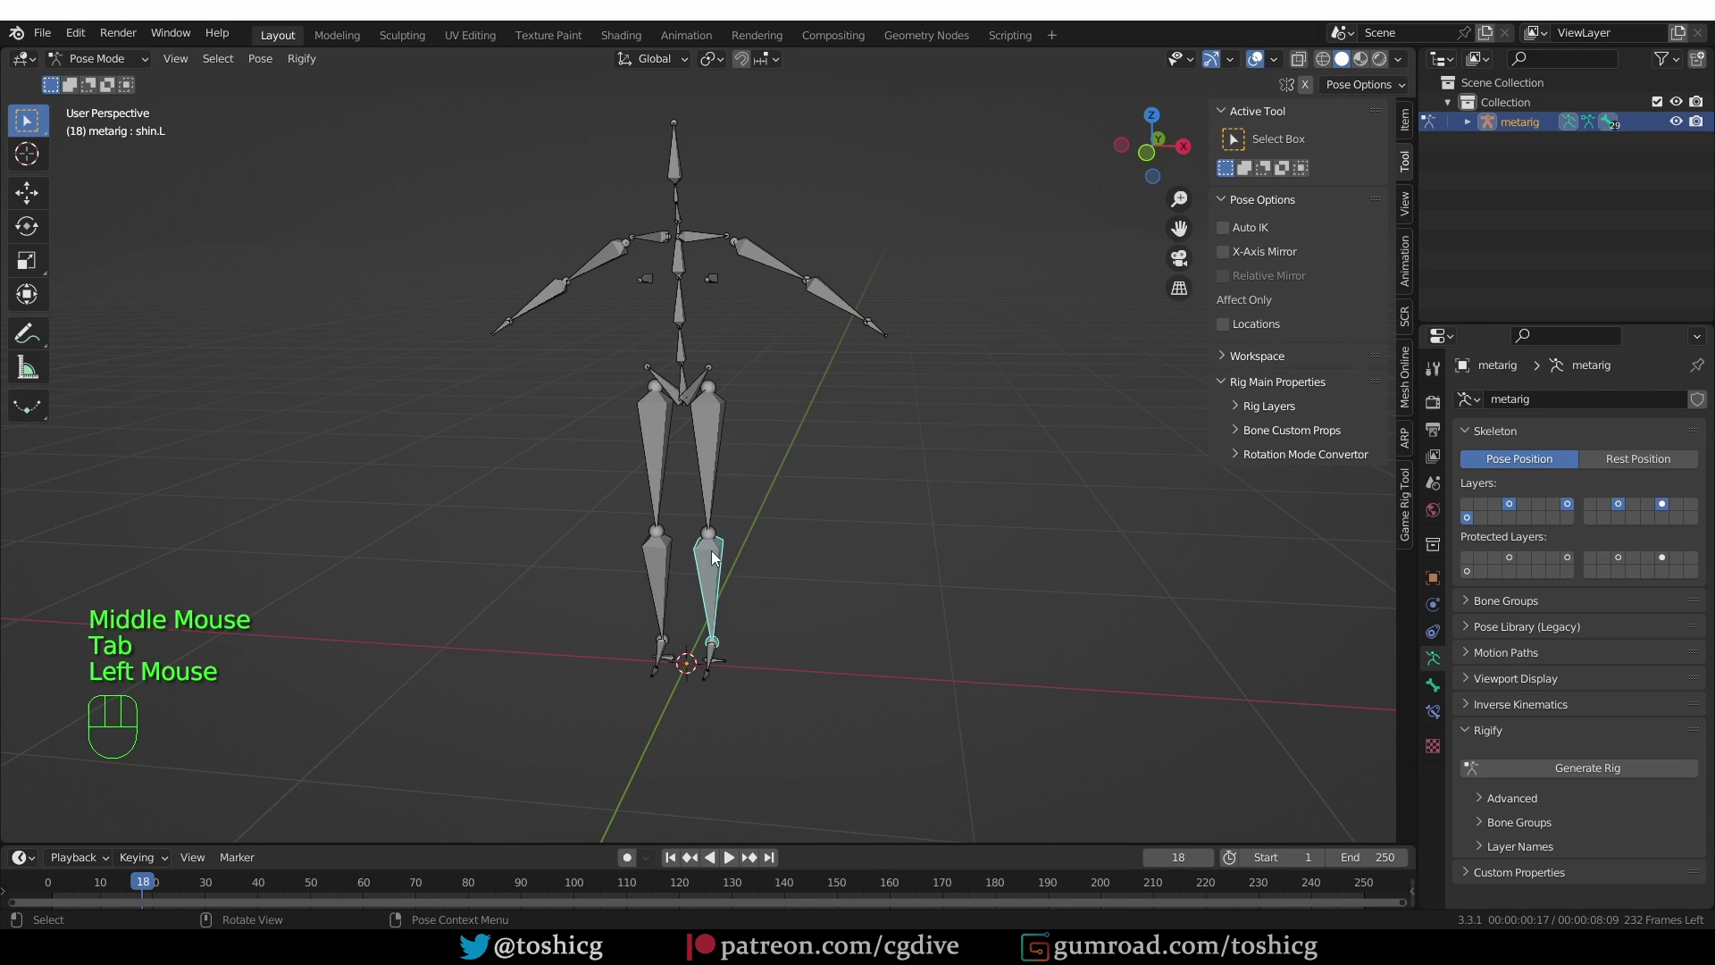
pyautogui.click(1432, 685)
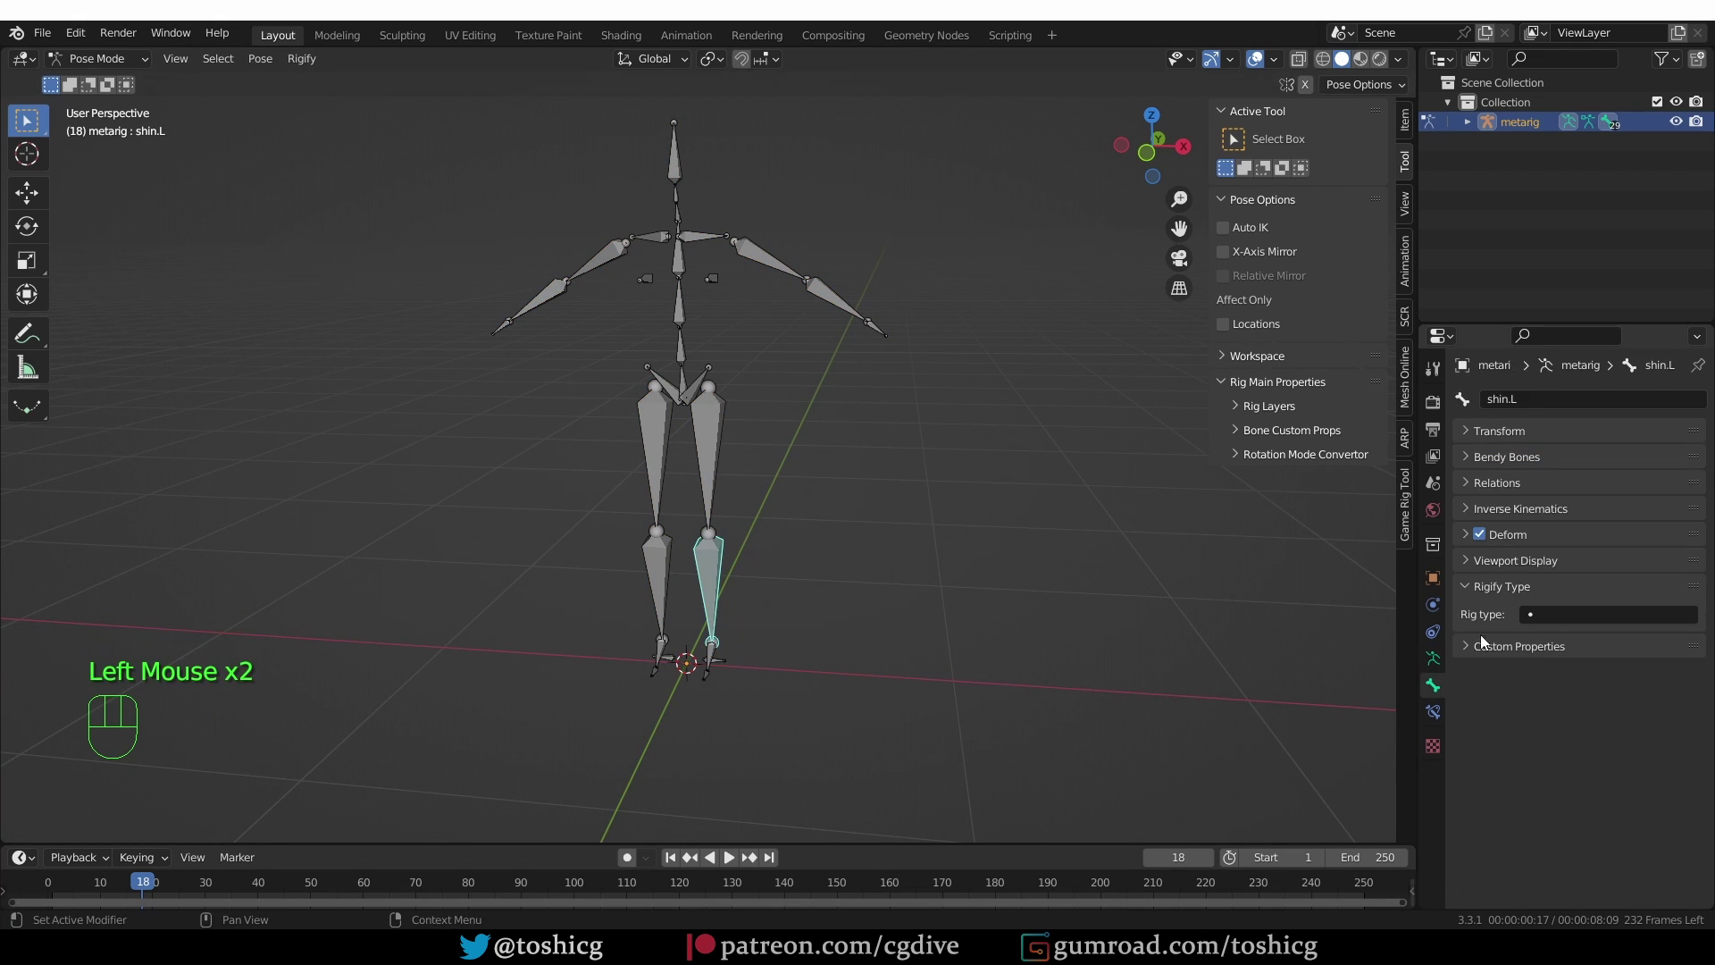
pyautogui.click(656, 585)
pyautogui.click(660, 652)
pyautogui.click(655, 669)
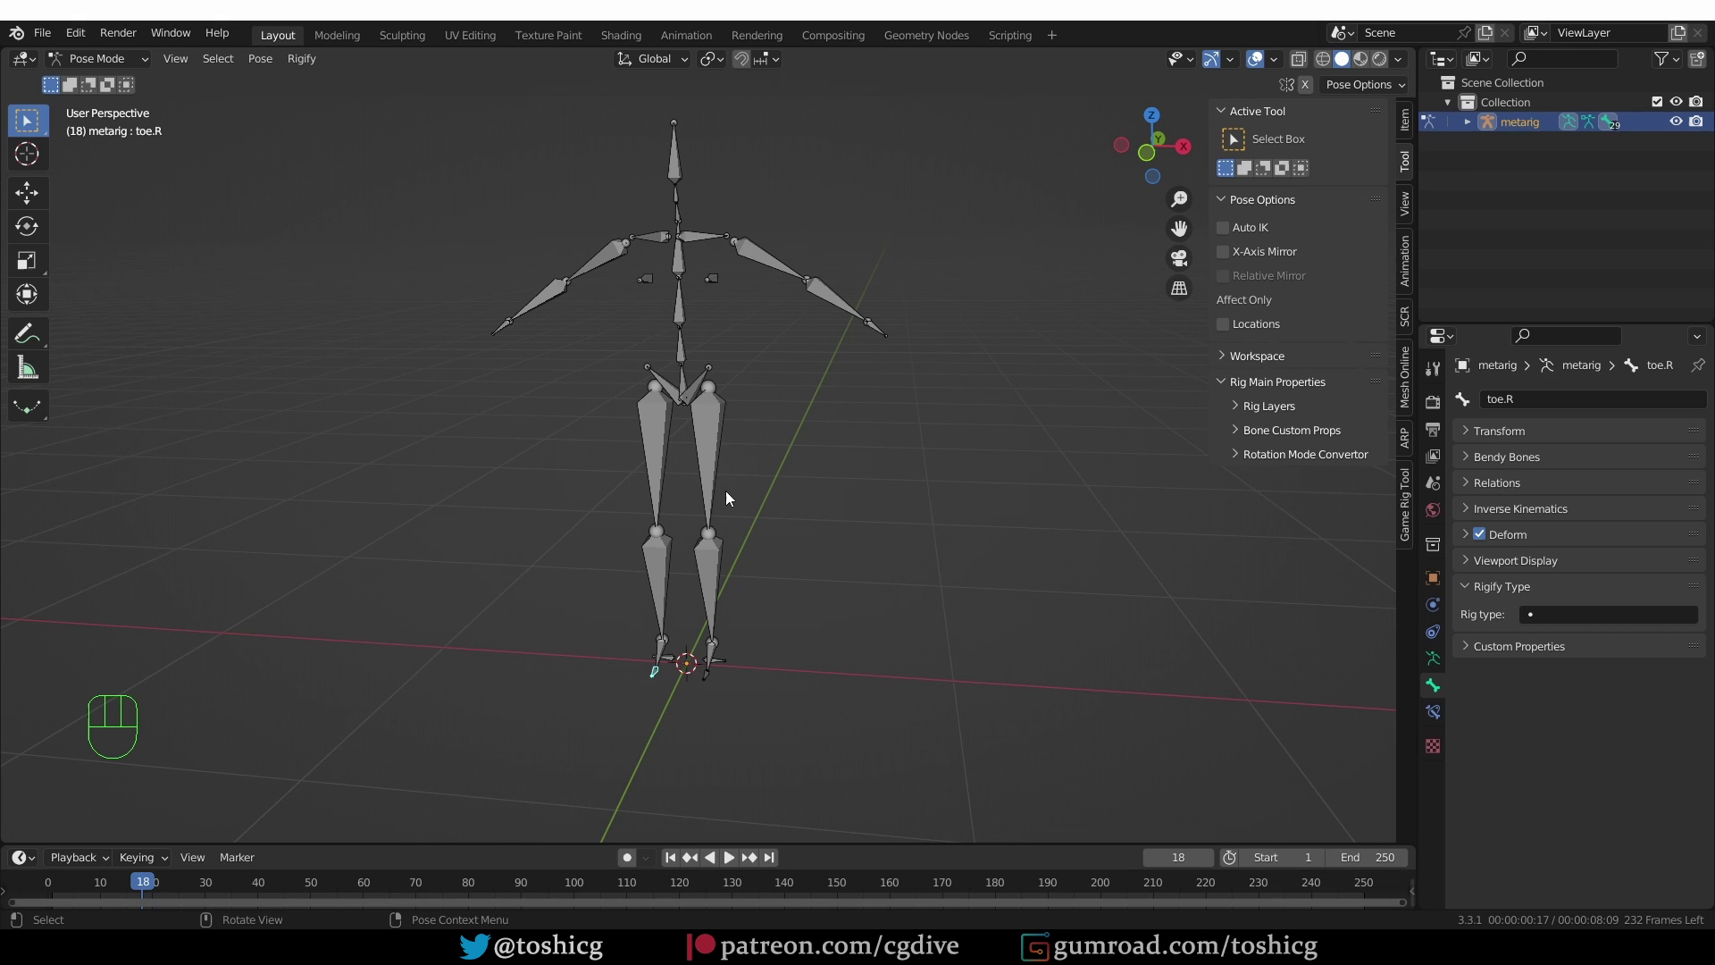
pyautogui.moveTo(725, 490); pyautogui.dragTo(725, 431, button='middle')
pyautogui.click(725, 431)
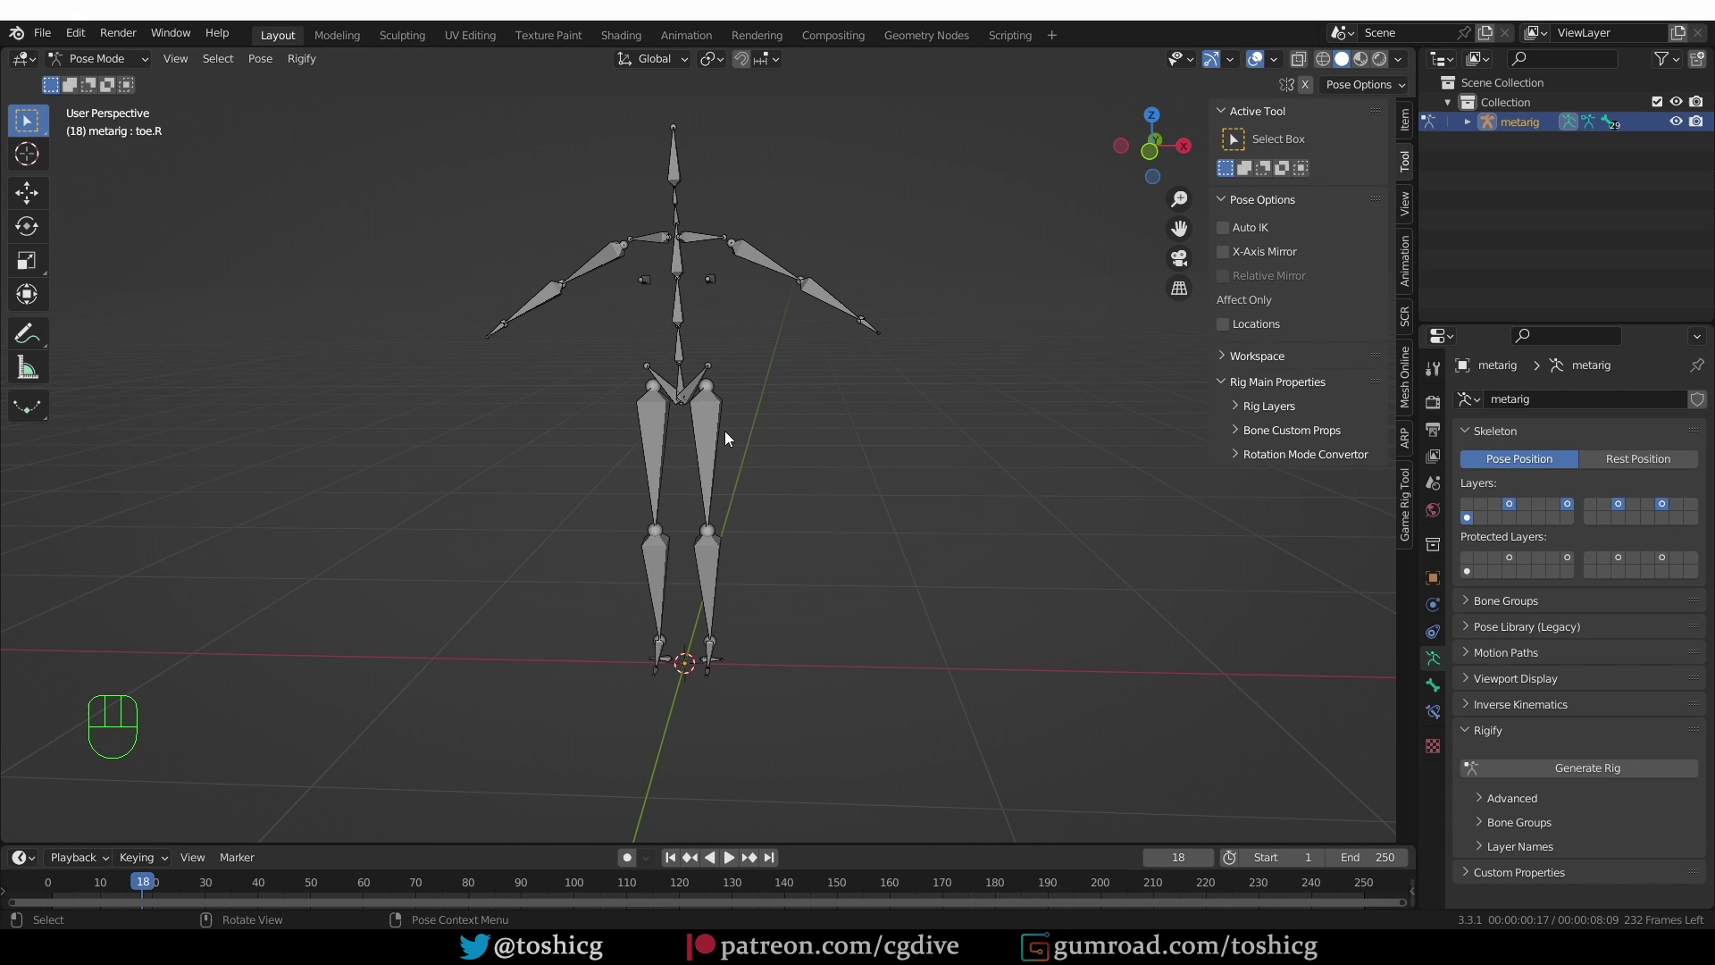
# Step: Save the scene to the Desktop as rigify_troubleshooting.blend
pyautogui.click(42, 33)
pyautogui.click(82, 180)
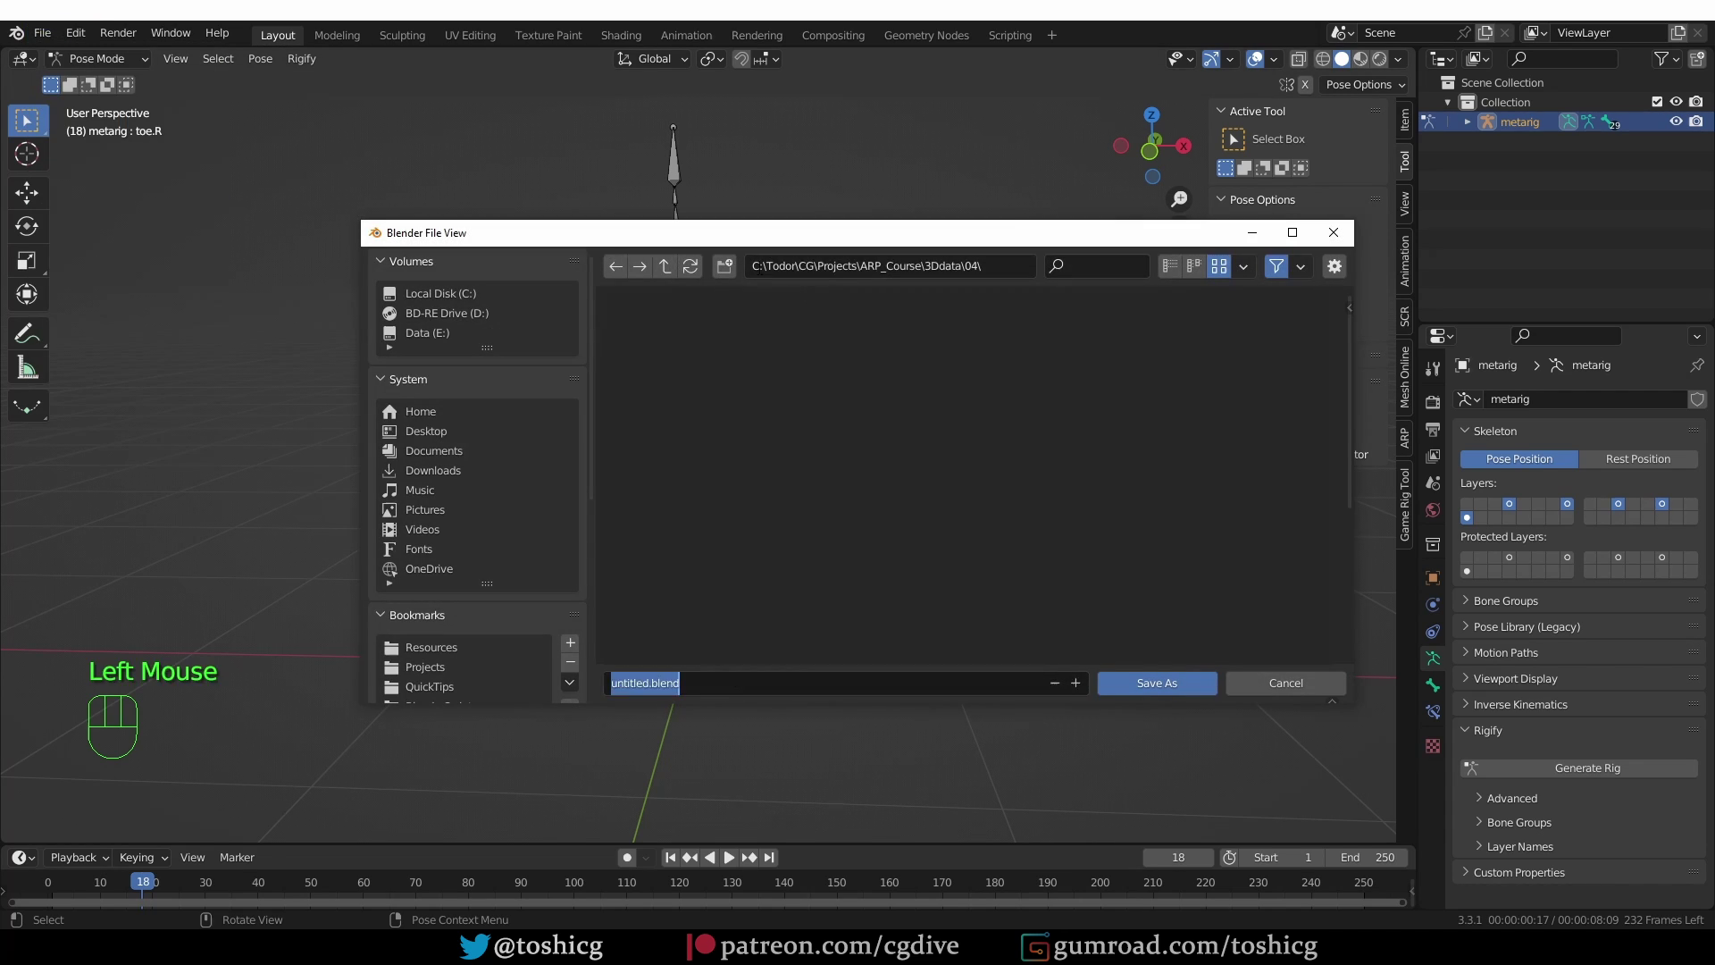
pyautogui.click(426, 431)
pyautogui.press('BackSpace')
pyautogui.write('rigify_troubleshooting')
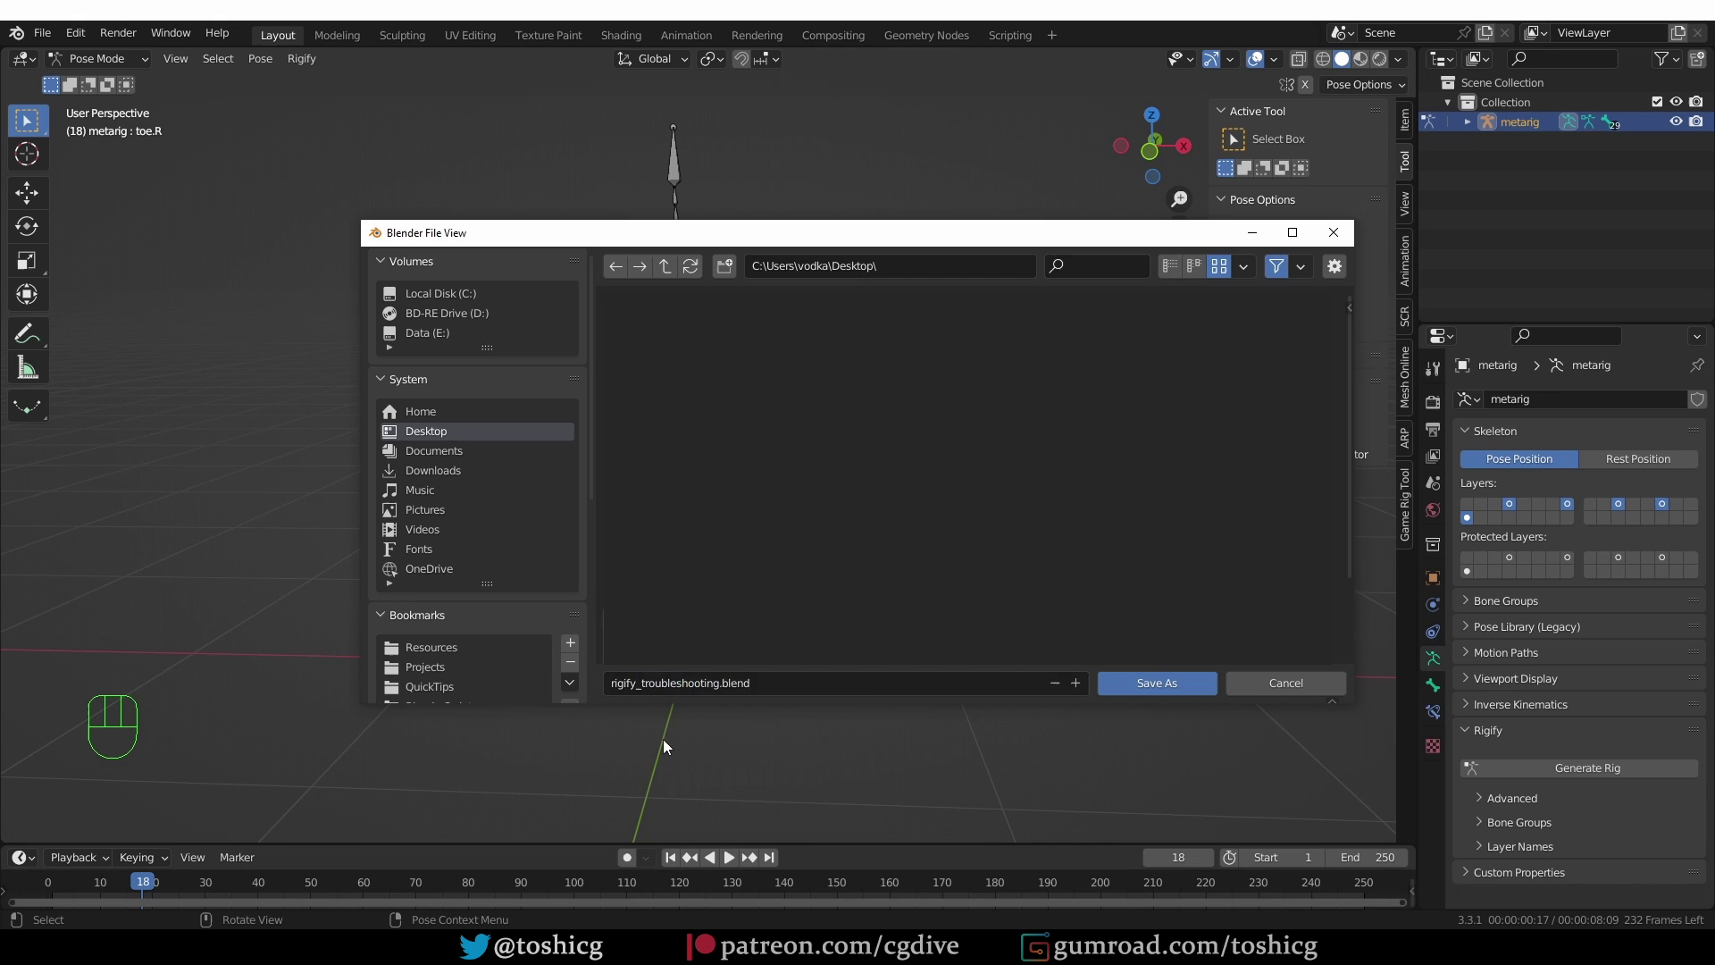
pyautogui.click(1133, 685)
# Step: Switch the metarig into Edit Mode
pyautogui.moveTo(749, 381); pyautogui.dragTo(750, 379, button='middle')
pyautogui.press('Tab')
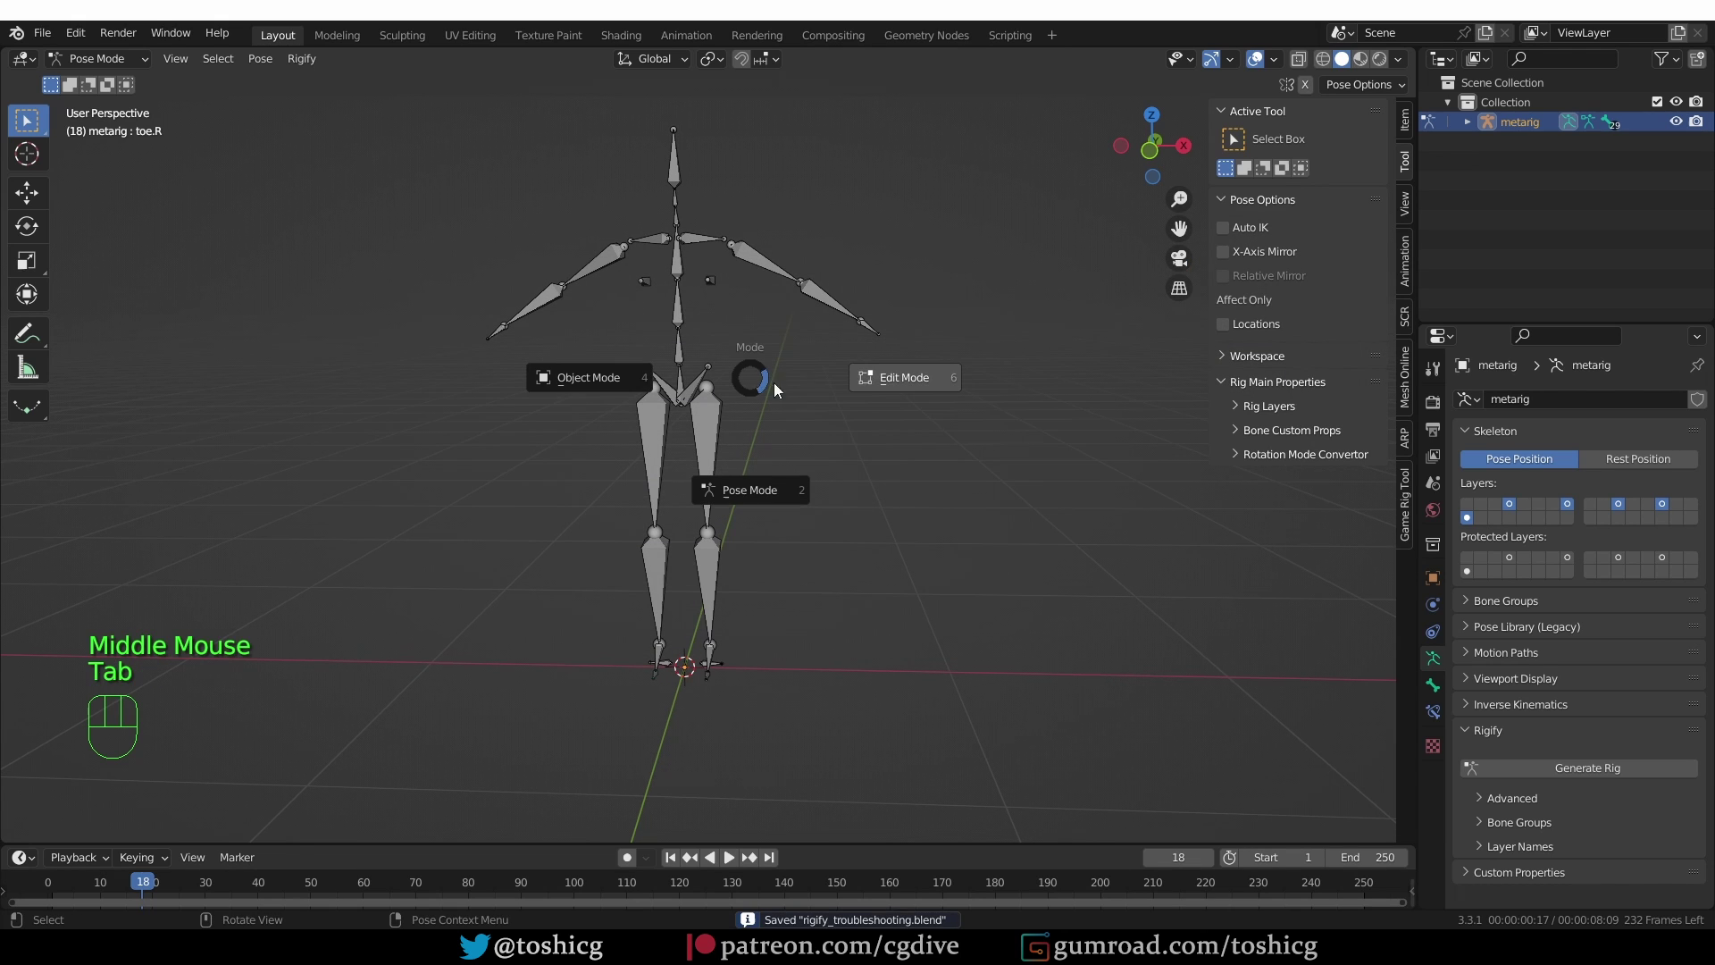
pyautogui.click(922, 393)
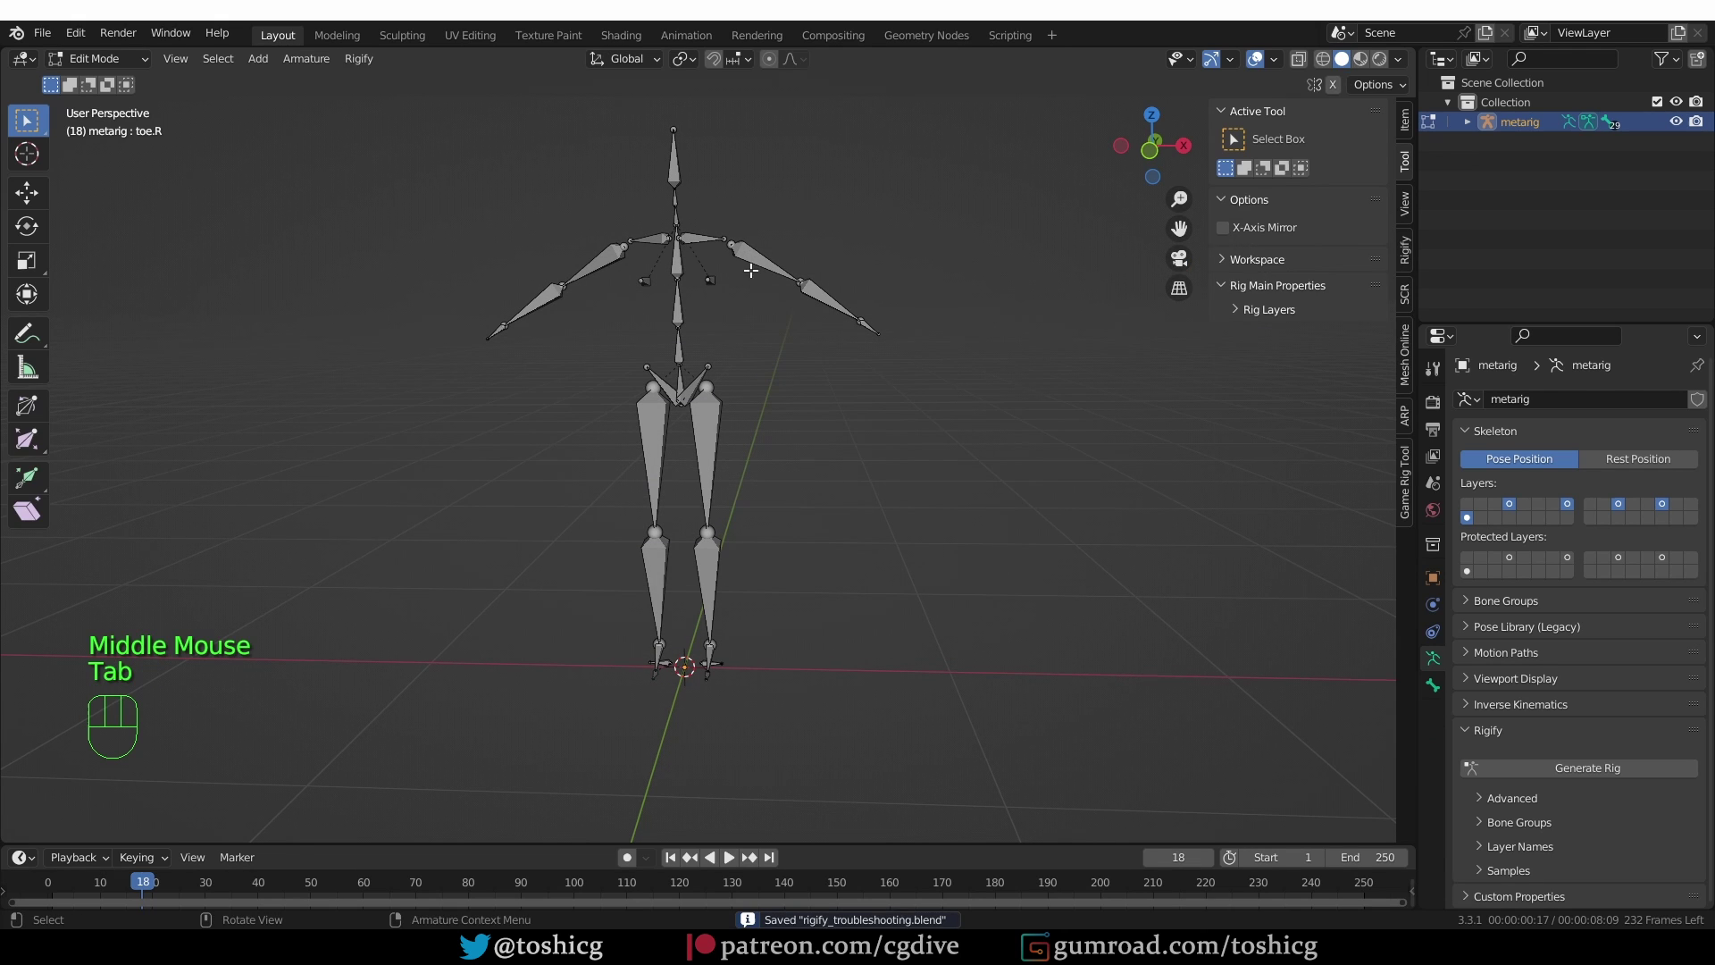
# Step: Delete the right-side leg, arm and shoulder bones, then test Generate Rig in Object Mode
pyautogui.moveTo(751, 270); pyautogui.dragTo(683, 218, button='middle')
pyautogui.moveTo(775, 391); pyautogui.dragTo(693, 712)
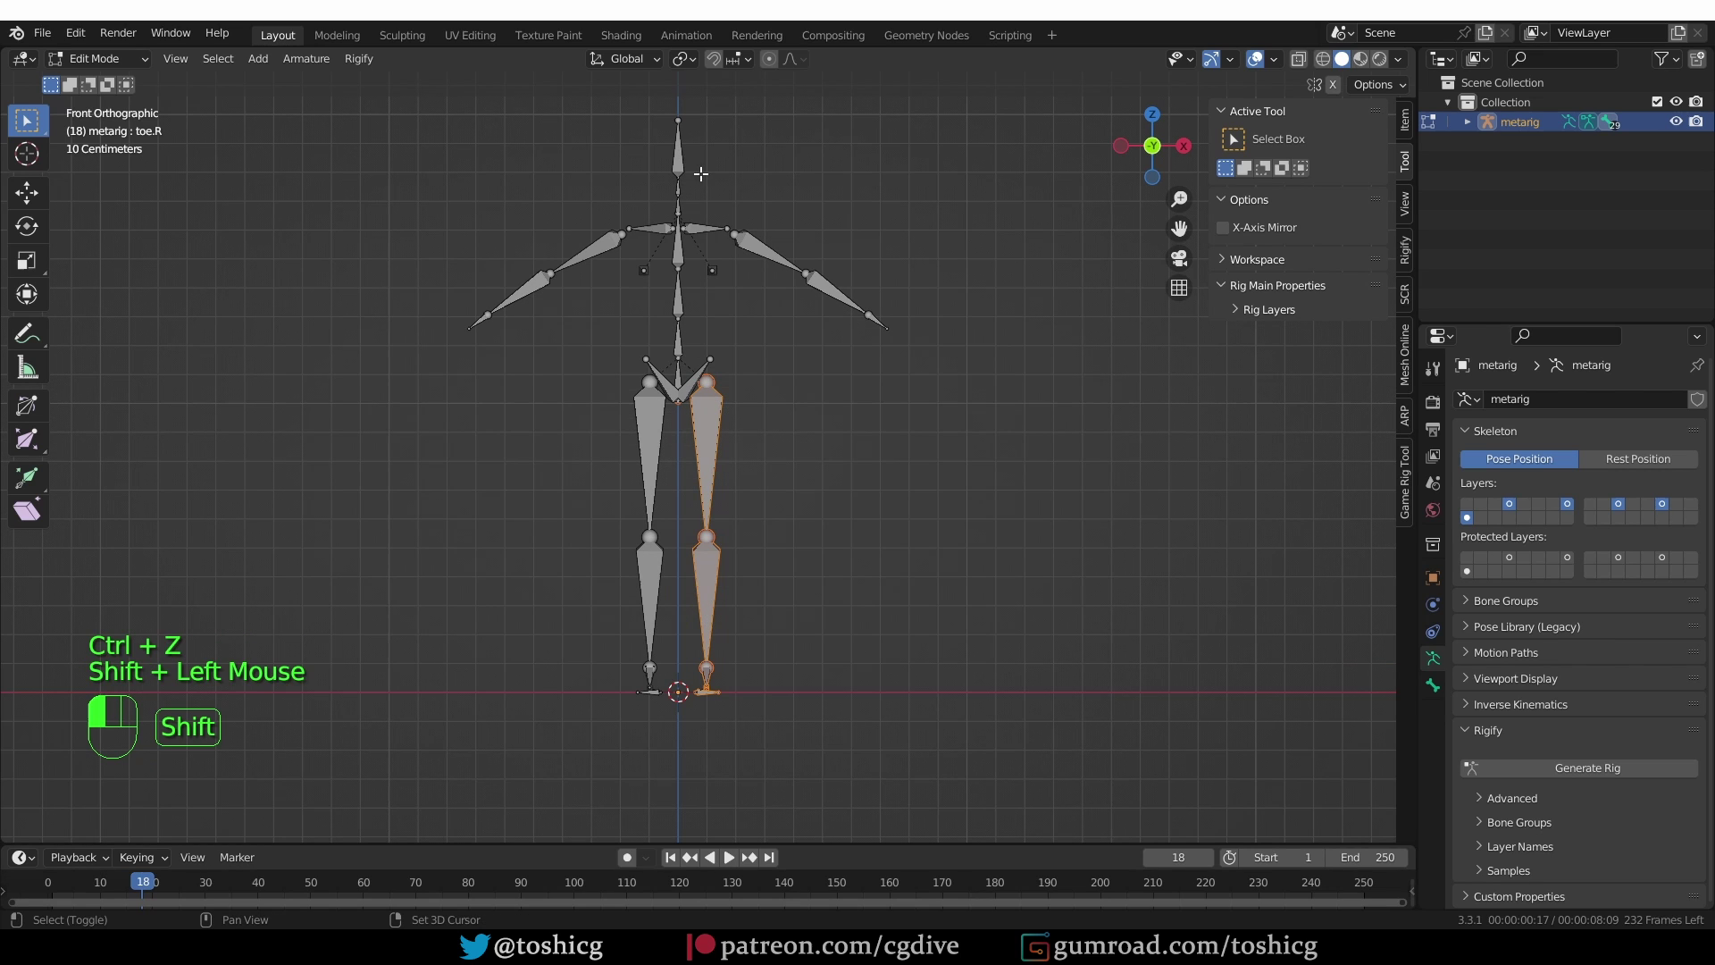
pyautogui.keyDown('shift'); pyautogui.moveTo(694, 166); pyautogui.dragTo(1050, 761); pyautogui.keyUp('shift')
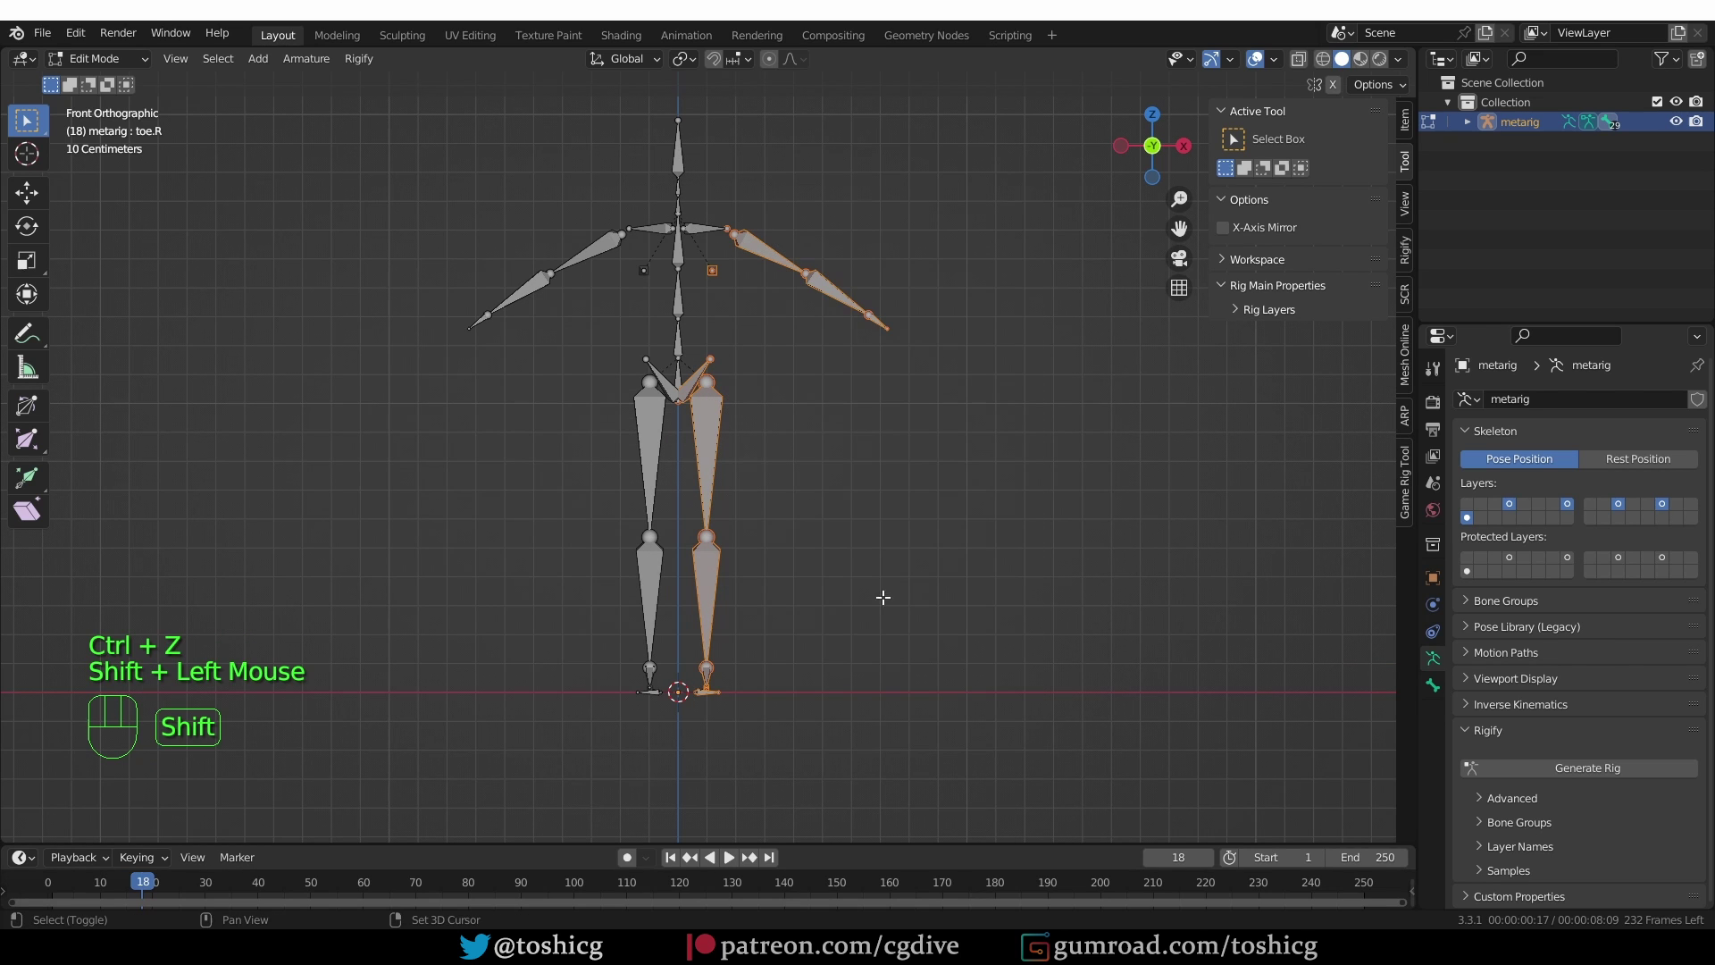
pyautogui.keyDown('shift'); pyautogui.click(706, 229); pyautogui.keyUp('shift')
pyautogui.press('x')
pyautogui.click(745, 230)
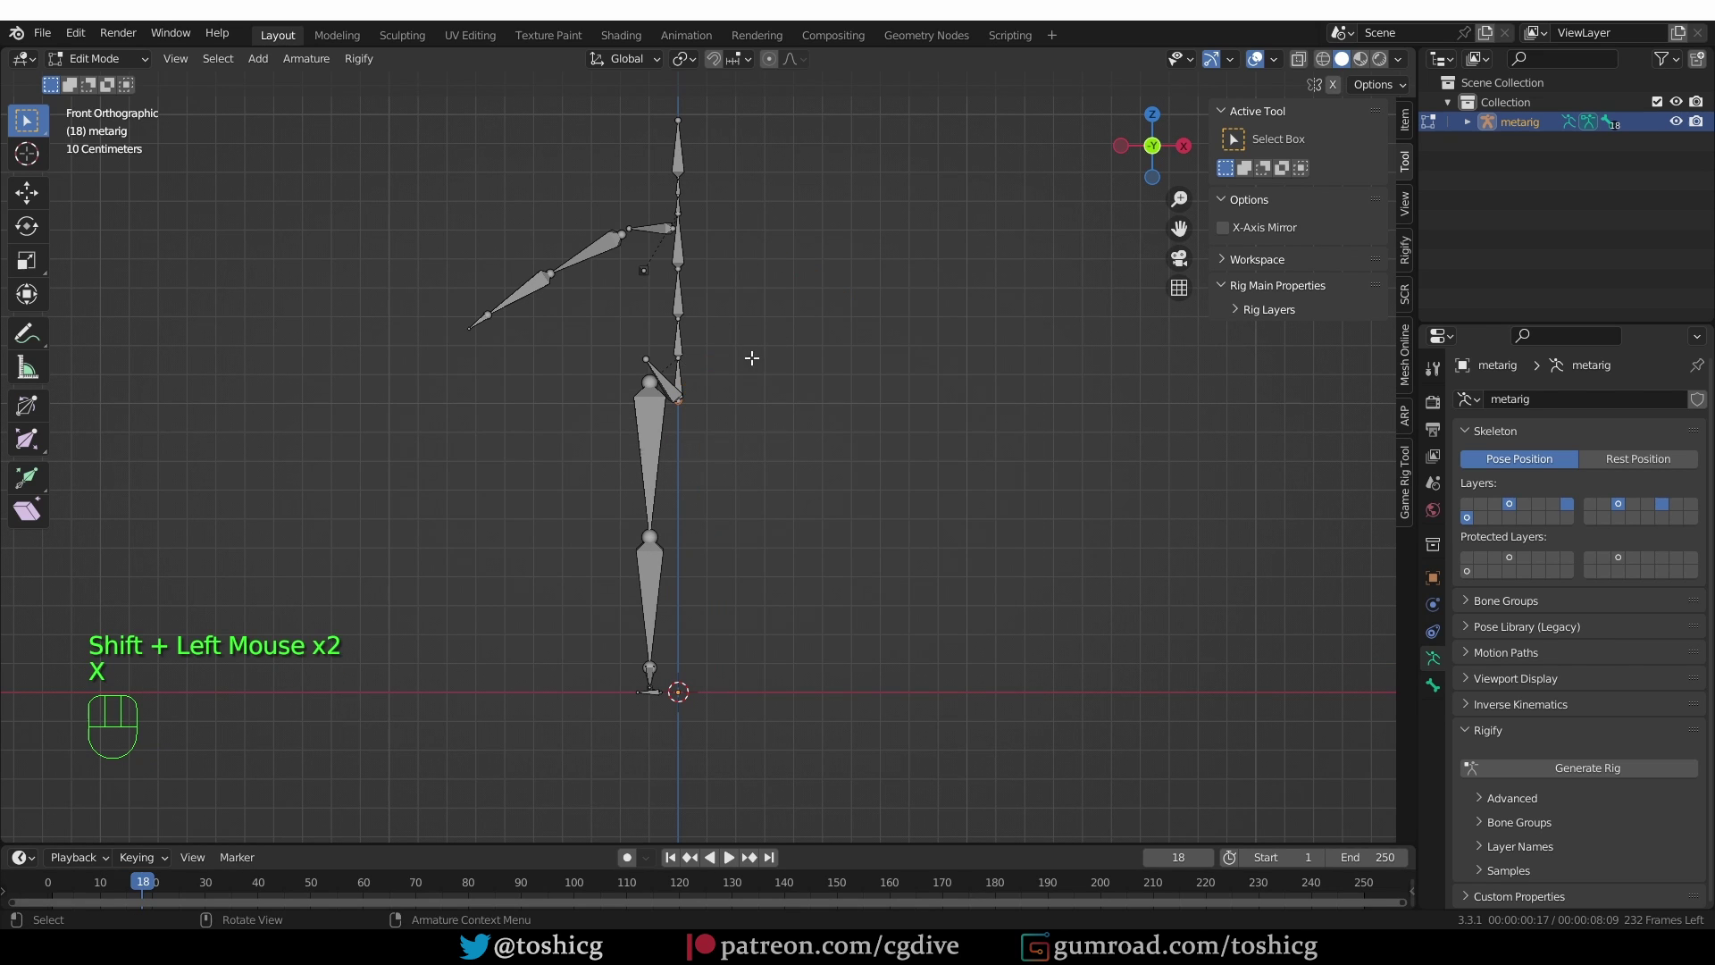
pyautogui.press('Tab')
pyautogui.click(1568, 767)
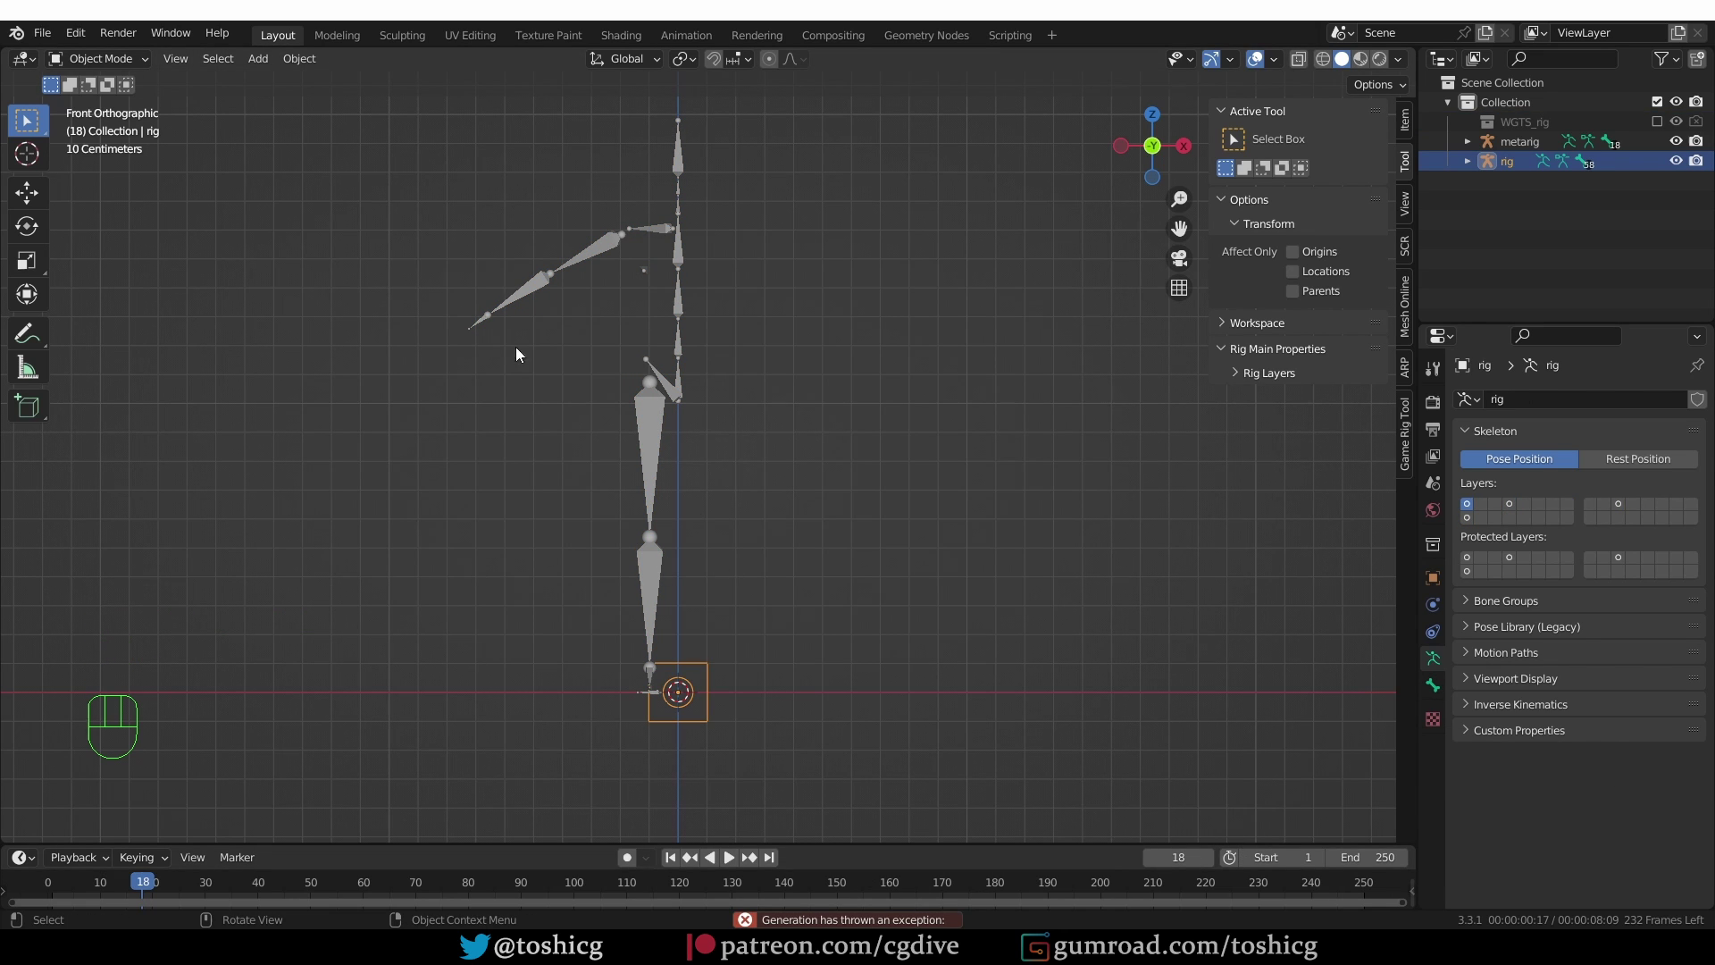
# Step: Undo the partial rig, then delete the spine and neck bones and test Generate Rig
pyautogui.press('Tab')
pyautogui.hotkey('ctrl', 'z')
pyautogui.hotkey('ctrl', 'z')
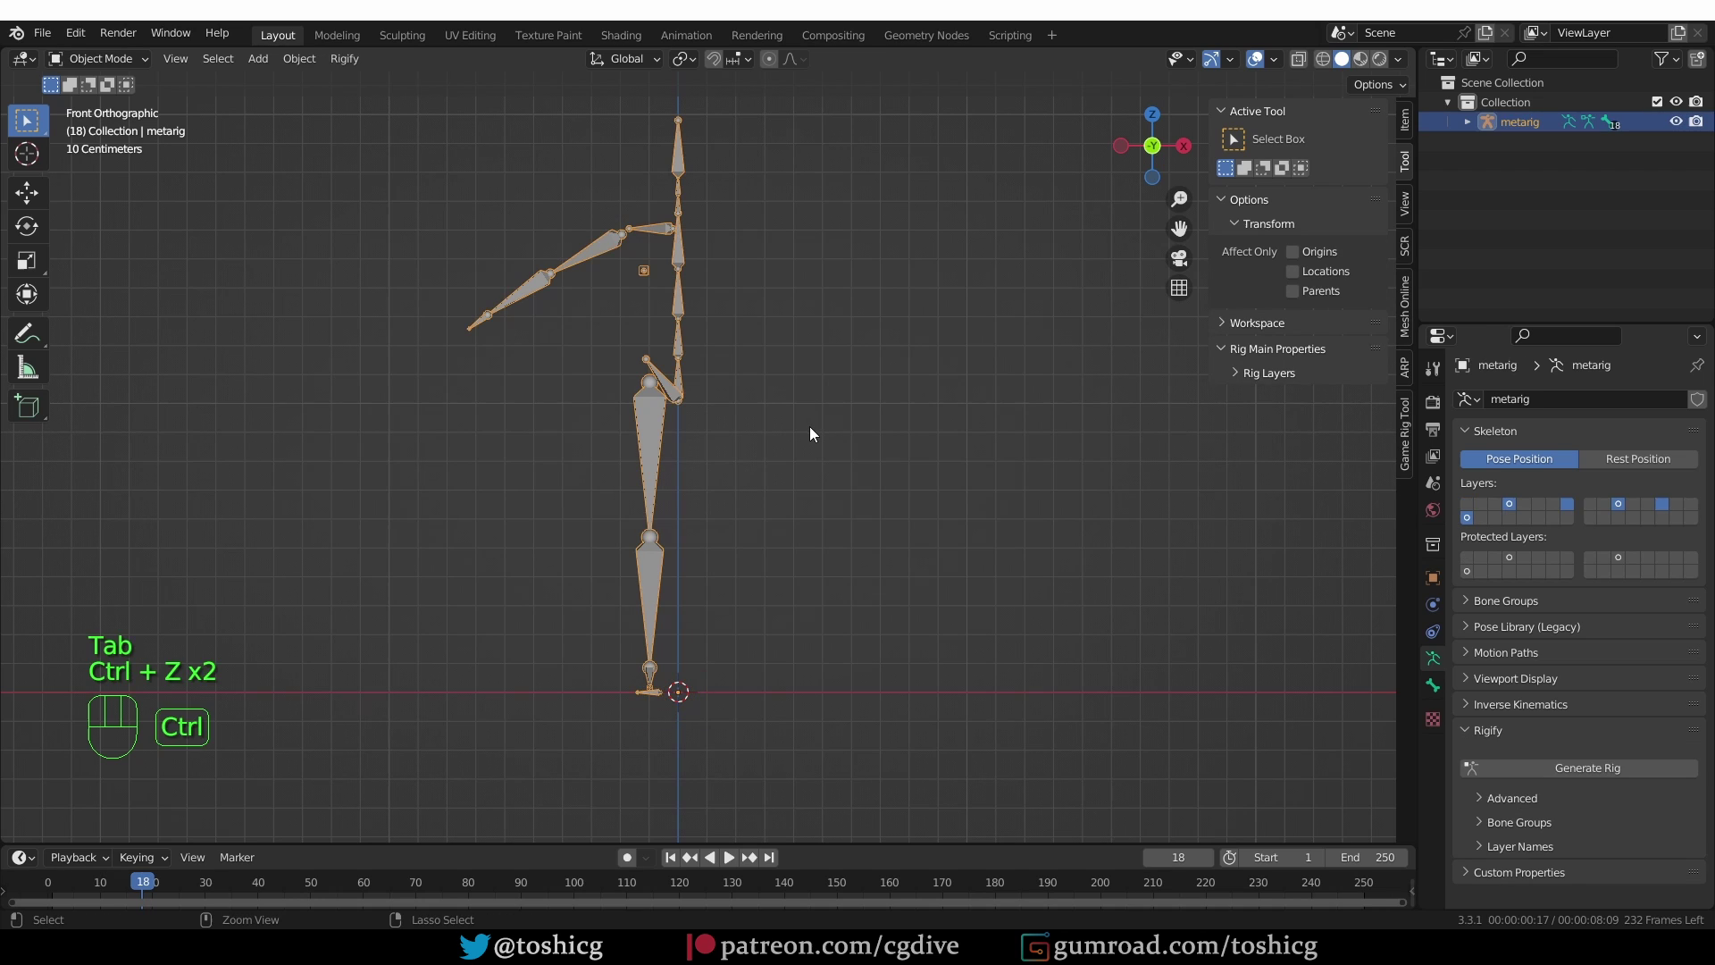
pyautogui.press('Tab')
pyautogui.click(823, 402)
pyautogui.keyDown('shift'); pyautogui.click(677, 380); pyautogui.keyUp('shift')
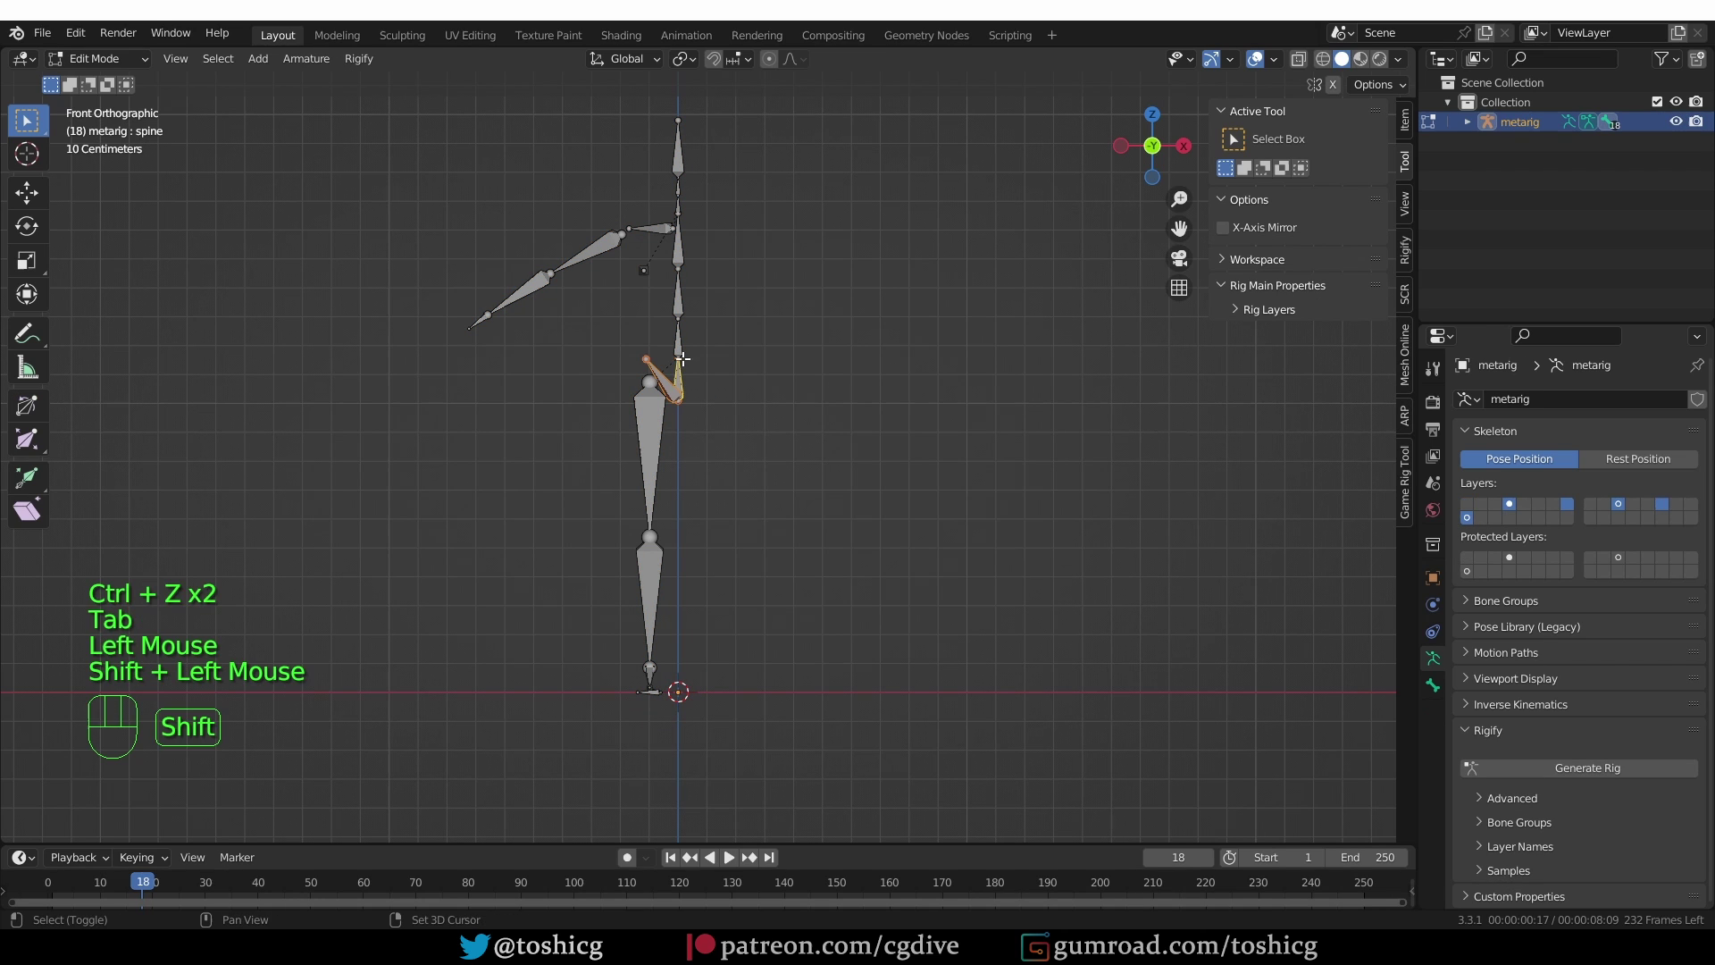
pyautogui.keyDown('shift'); pyautogui.moveTo(722, 201); pyautogui.dragTo(682, 326); pyautogui.keyUp('shift')
pyautogui.keyDown('shift'); pyautogui.click(679, 189); pyautogui.keyUp('shift')
pyautogui.keyDown('shift'); pyautogui.moveTo(709, 109); pyautogui.dragTo(672, 223); pyautogui.keyUp('shift')
pyautogui.press('x')
pyautogui.click(1517, 766)
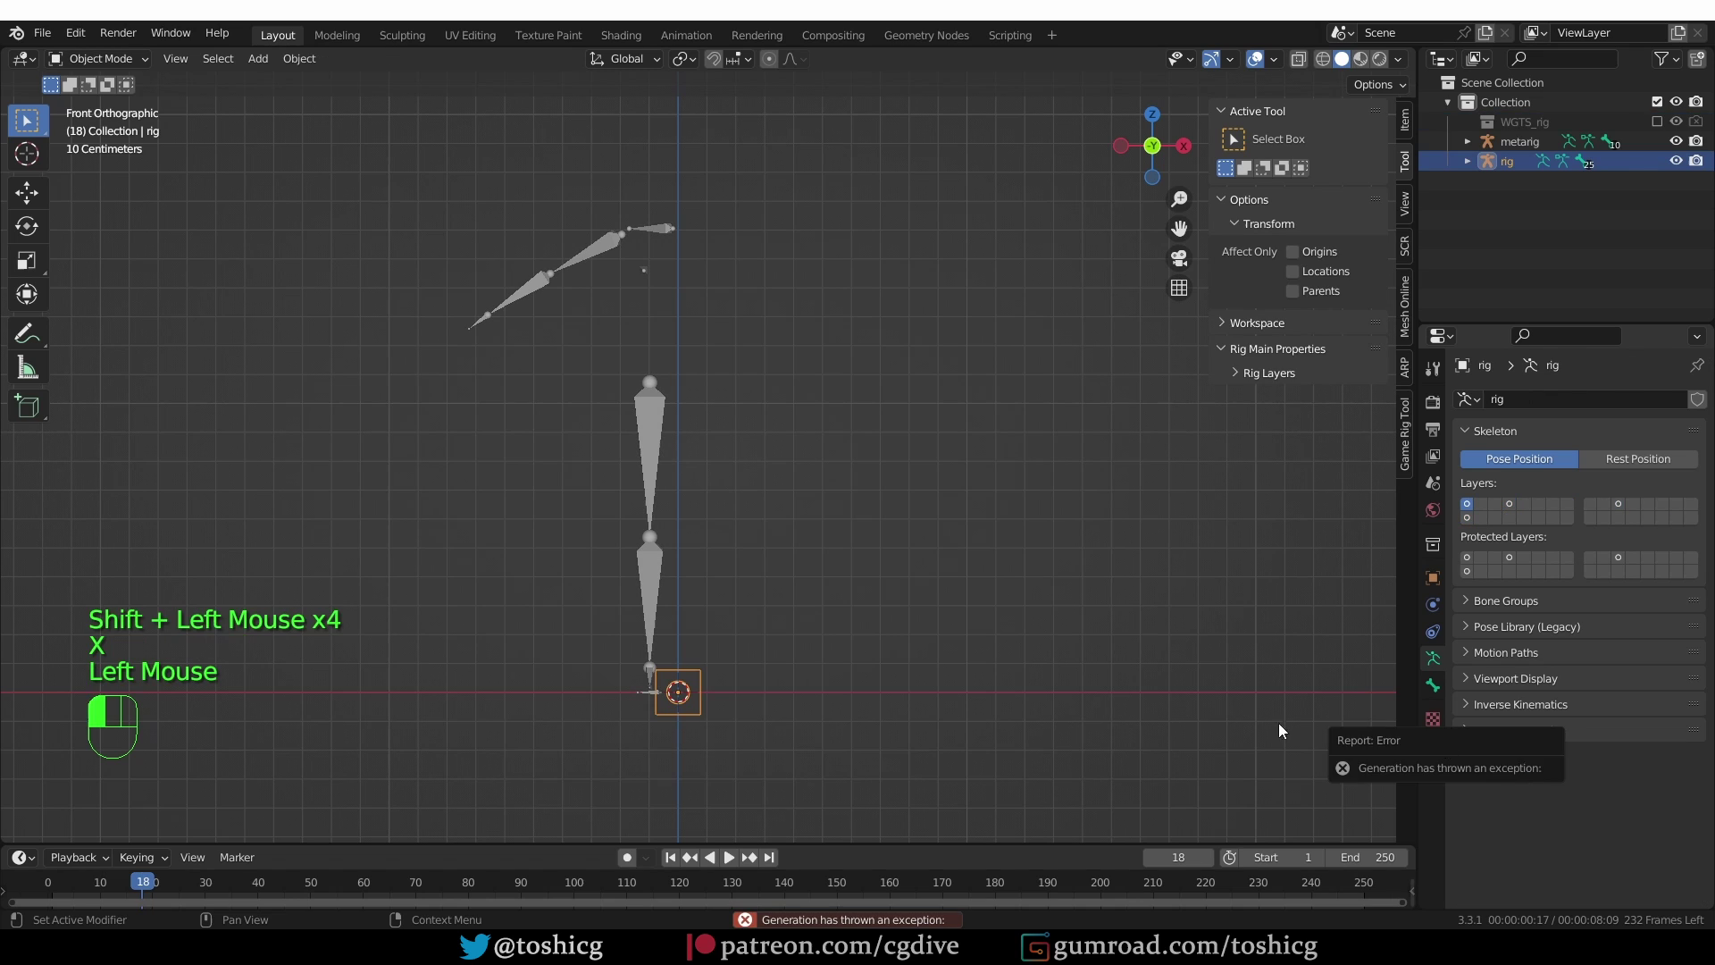
# Step: Delete the remaining leg bones, test Generate Rig again, and undo the result
pyautogui.press('Tab')
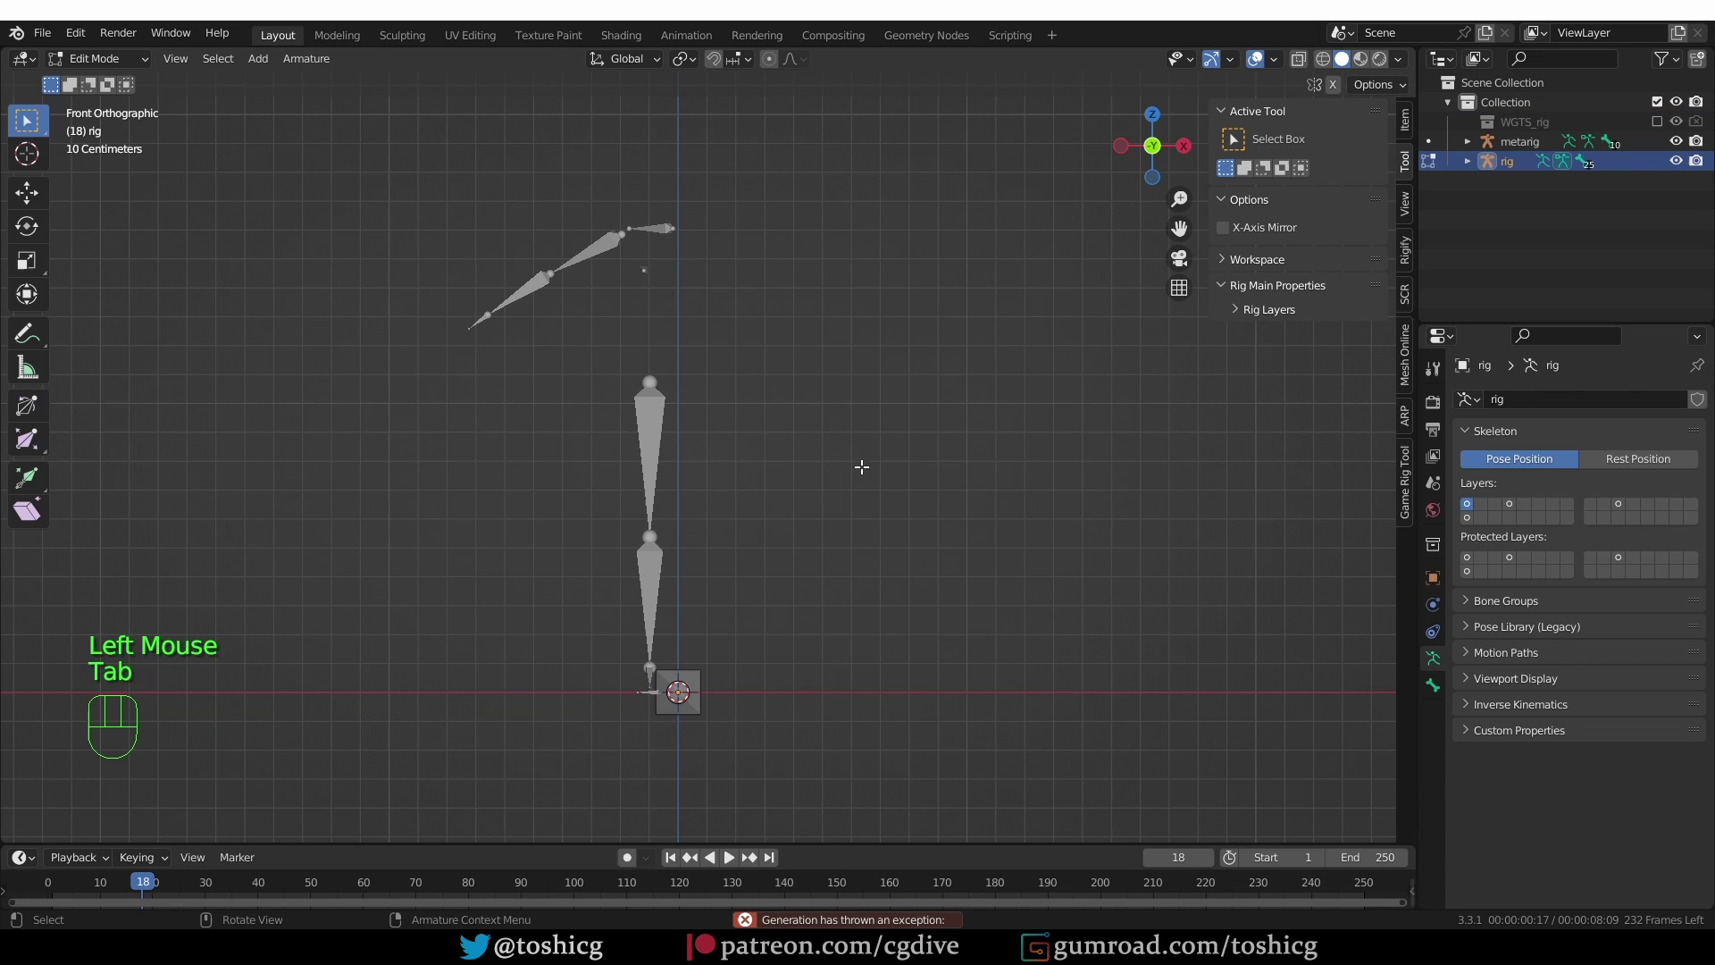
pyautogui.moveTo(597, 345); pyautogui.dragTo(765, 706)
pyautogui.hotkey('ctrl', 'z')
pyautogui.hotkey('ctrl', 'z')
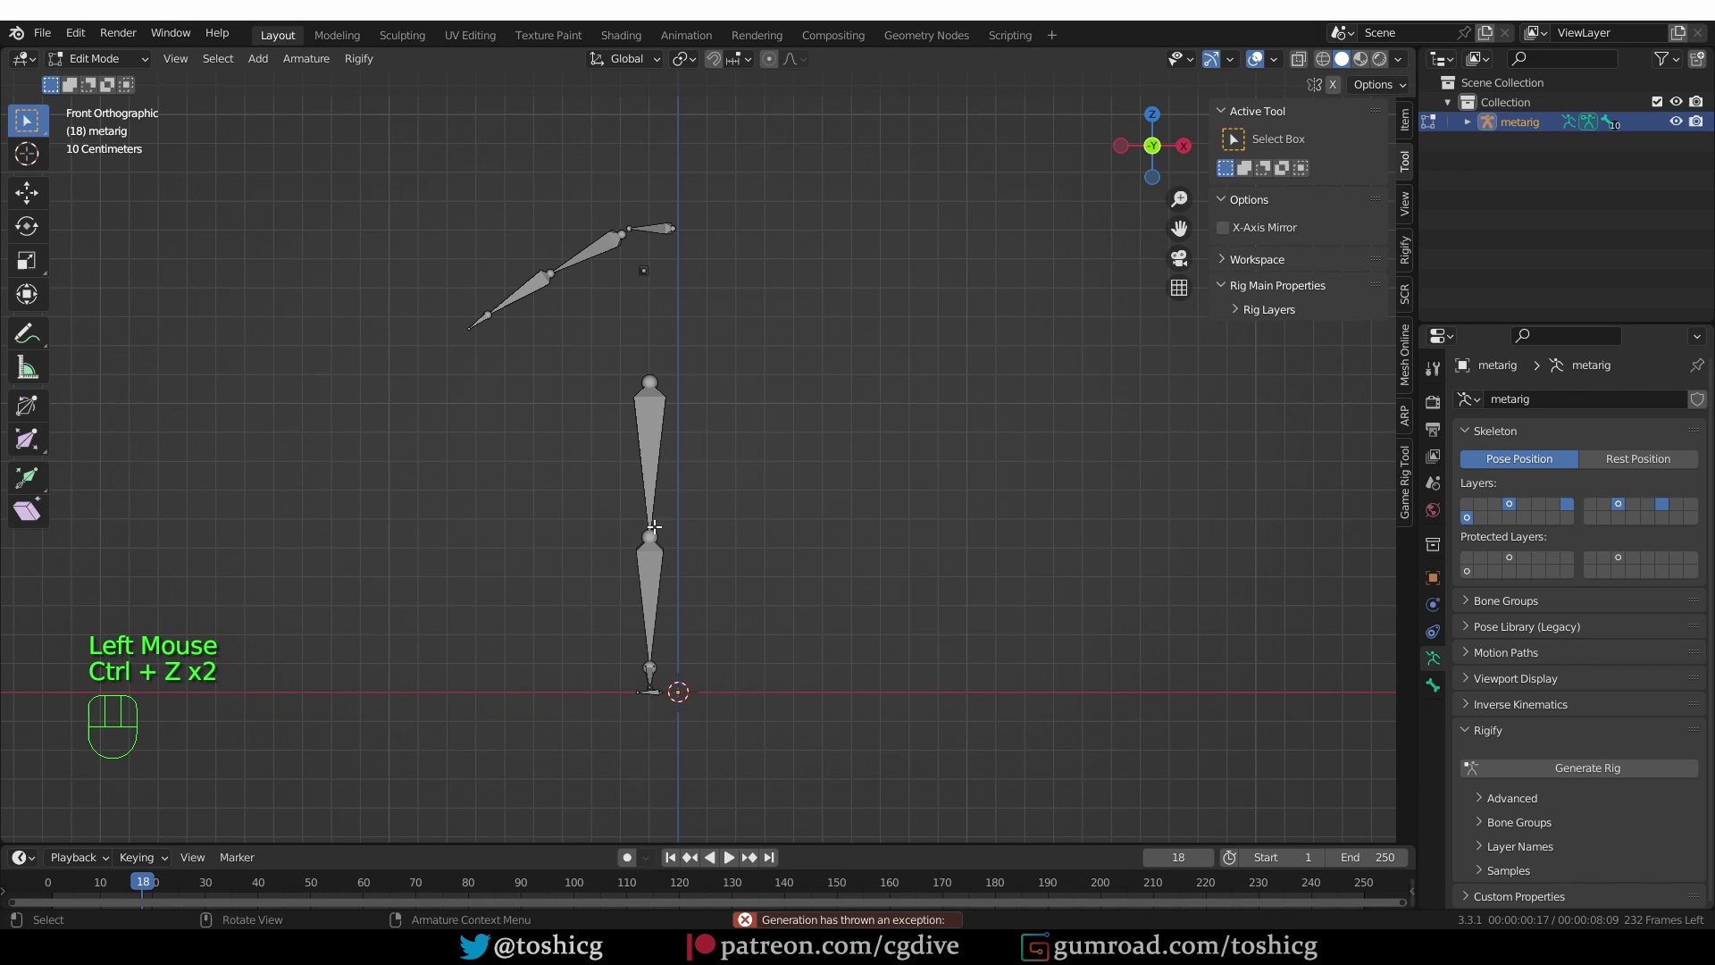
pyautogui.press('Tab')
pyautogui.moveTo(616, 354); pyautogui.dragTo(820, 844)
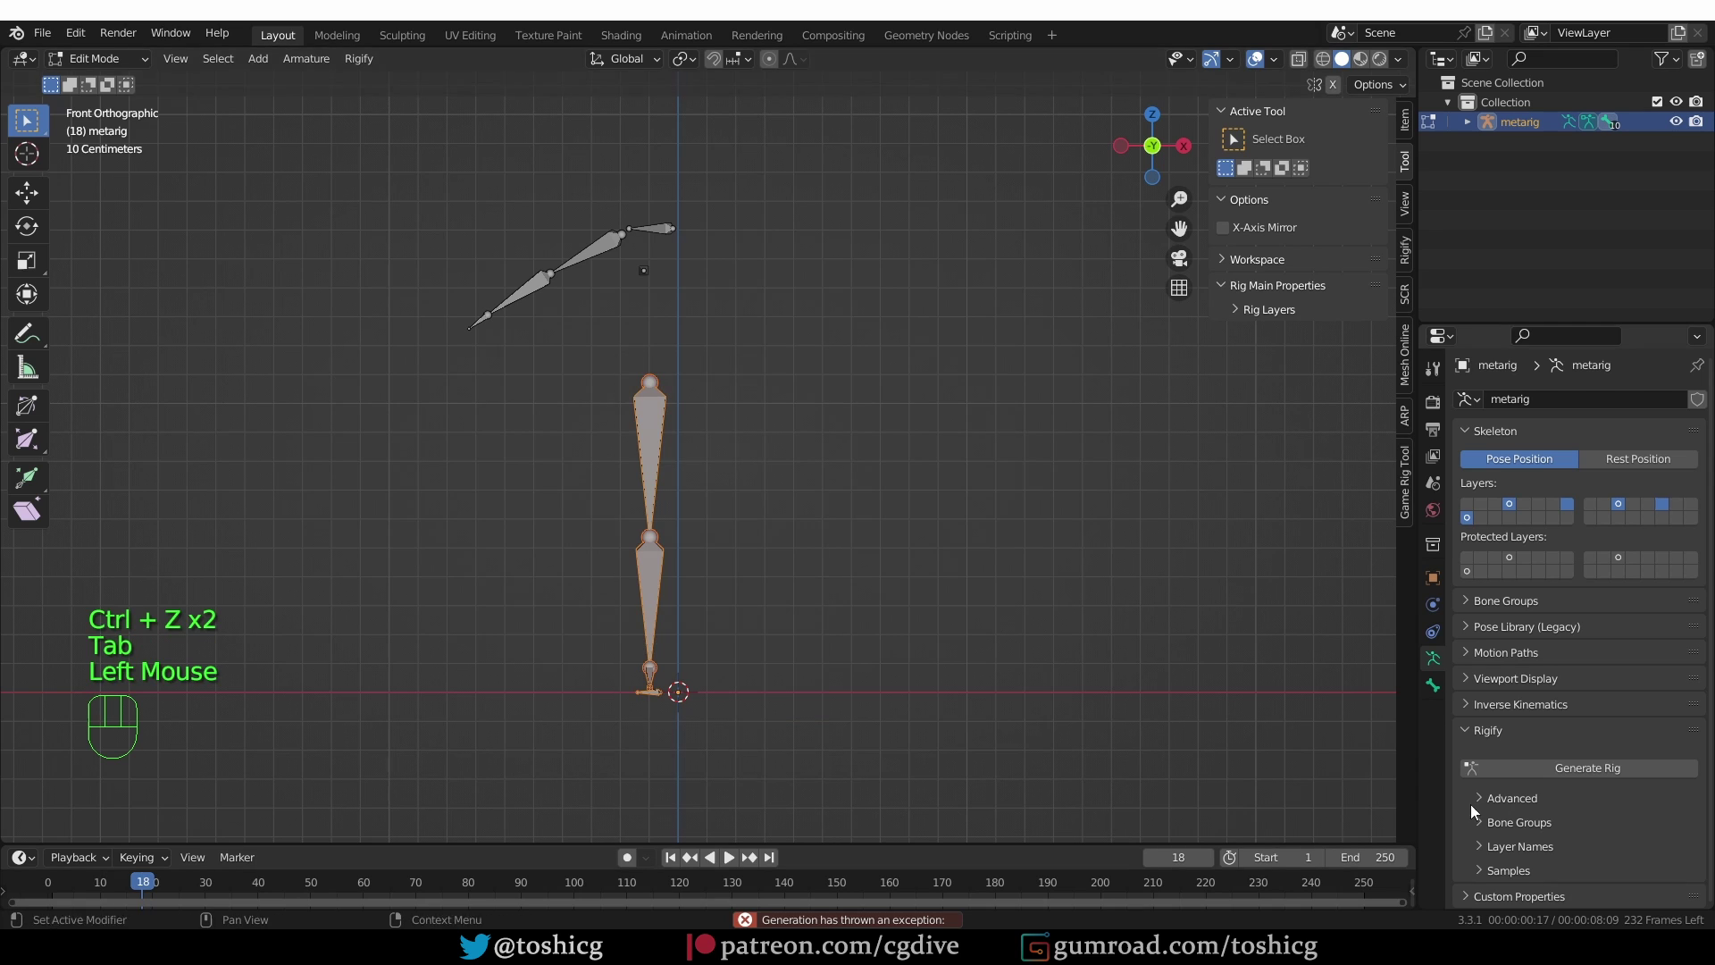
pyautogui.press('x')
pyautogui.click(1166, 695)
pyautogui.click(1599, 767)
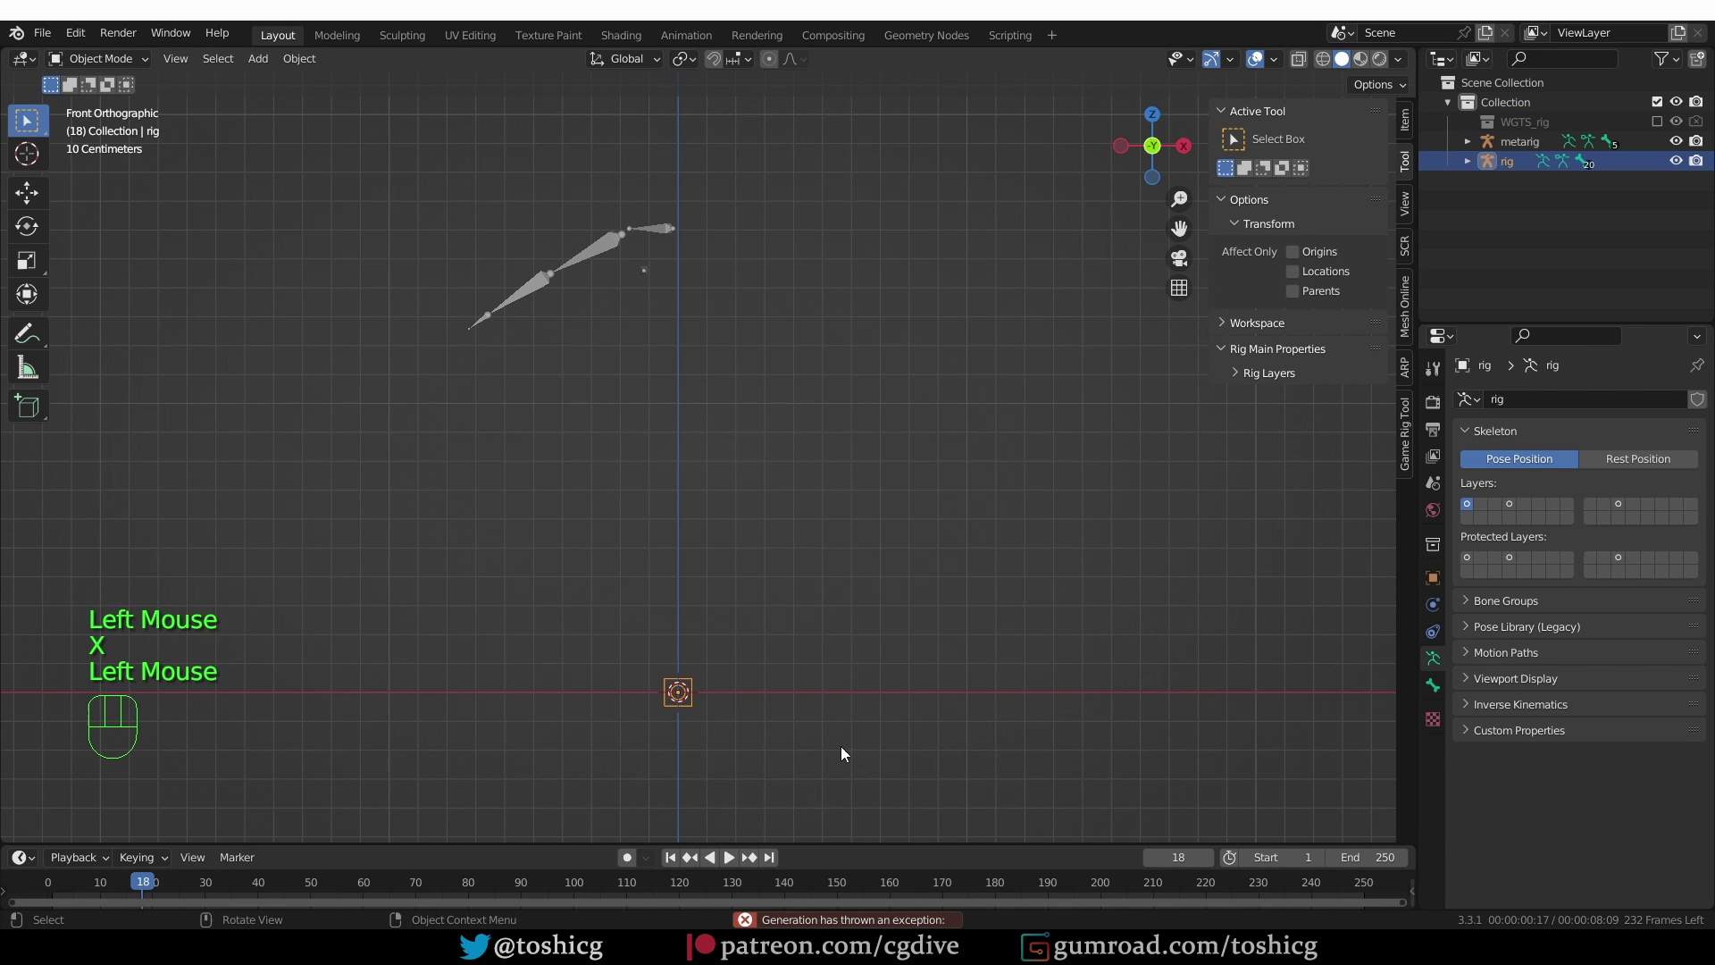
pyautogui.moveTo(757, 573); pyautogui.dragTo(780, 501, button='middle')
pyautogui.hotkey('ctrl', 'z')
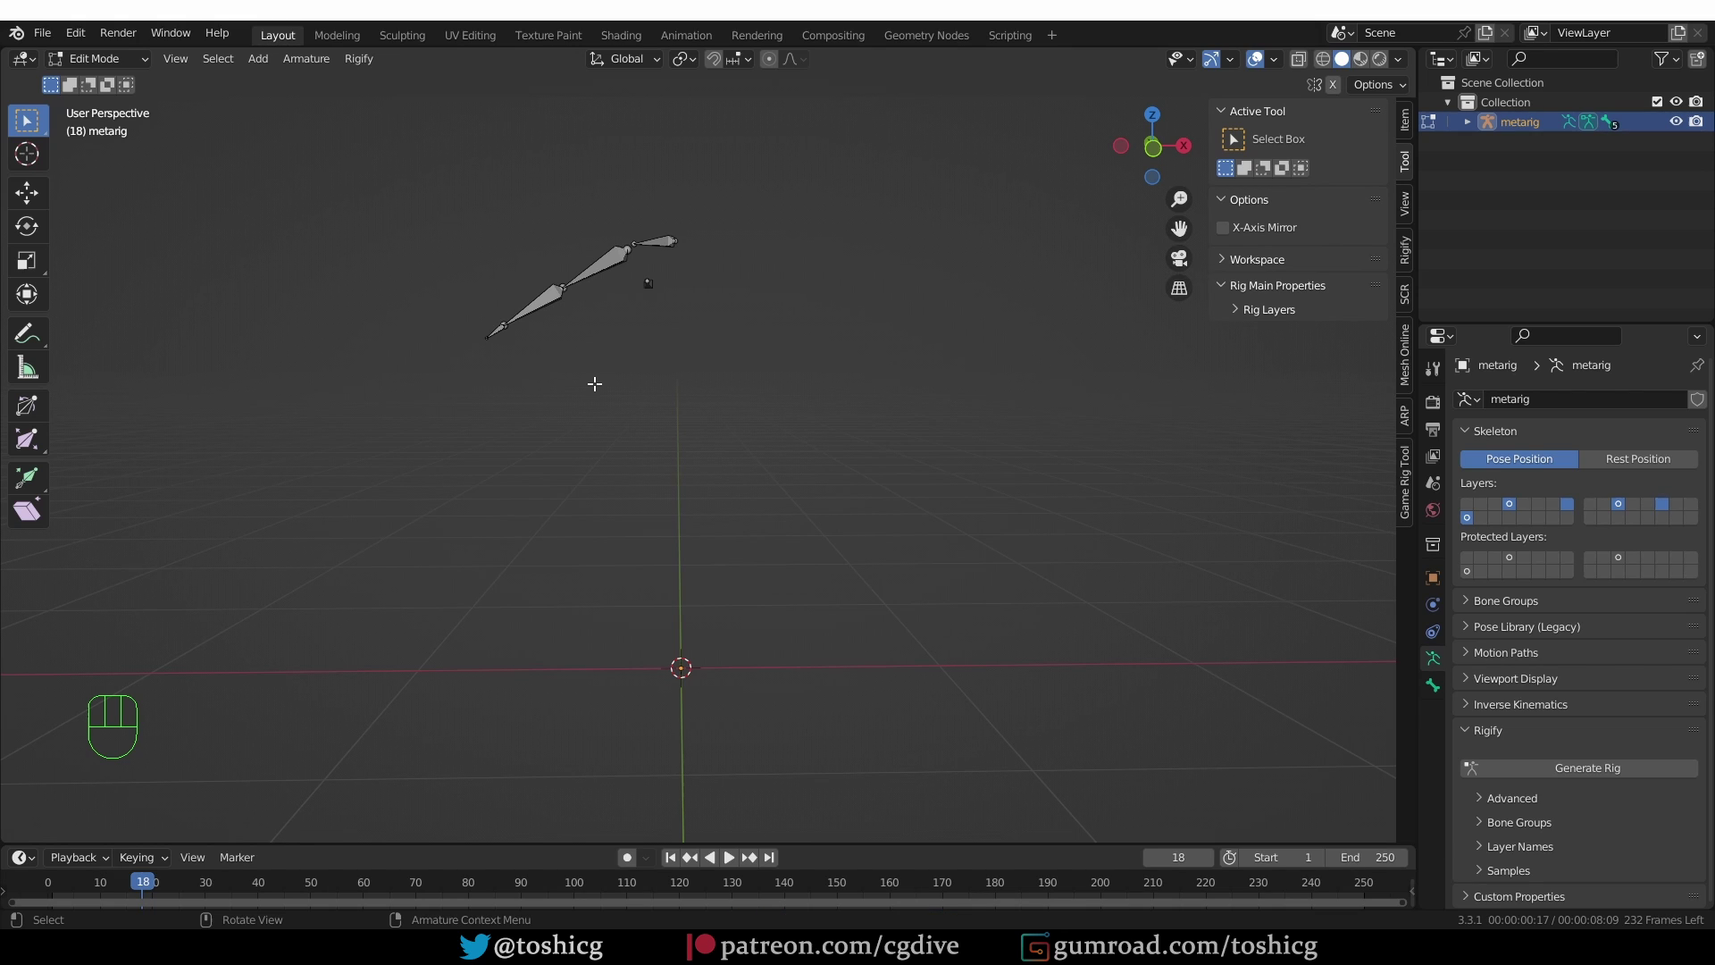
# Step: In Pose Mode, check the Rigify types of upper_arm.R, forearm.R and hand.R, finding basic.super_copy on hand.R
pyautogui.press('Tab')
pyautogui.click(689, 324)
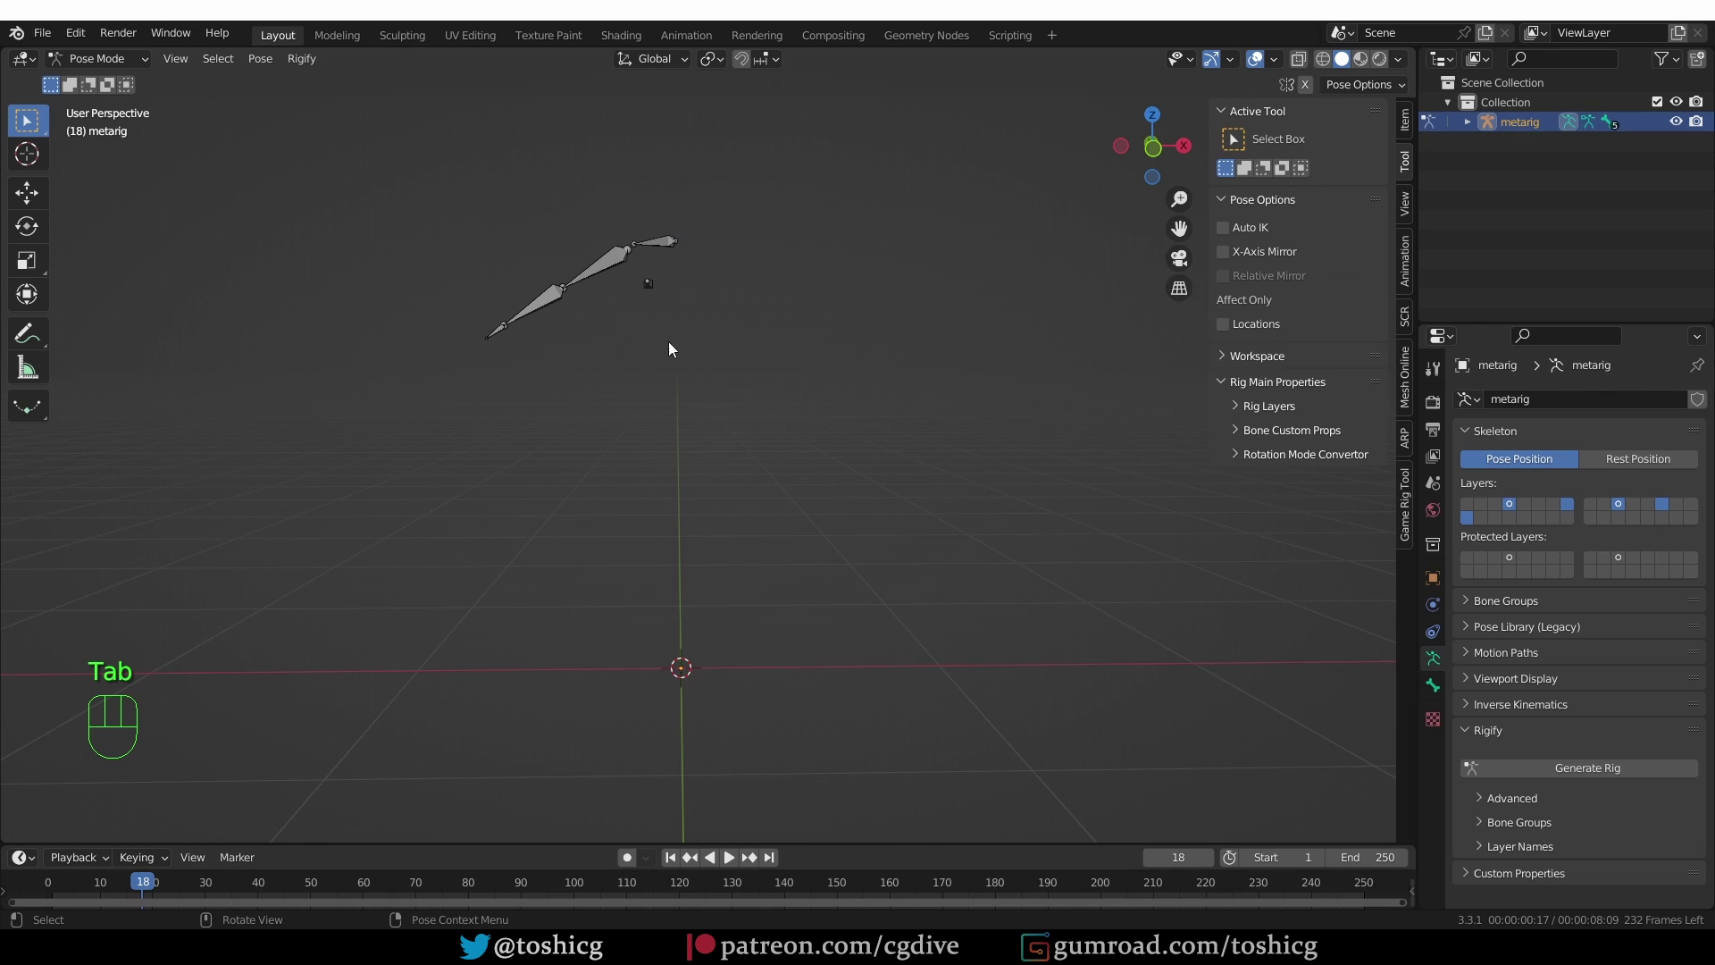
pyautogui.click(612, 266)
pyautogui.click(1433, 685)
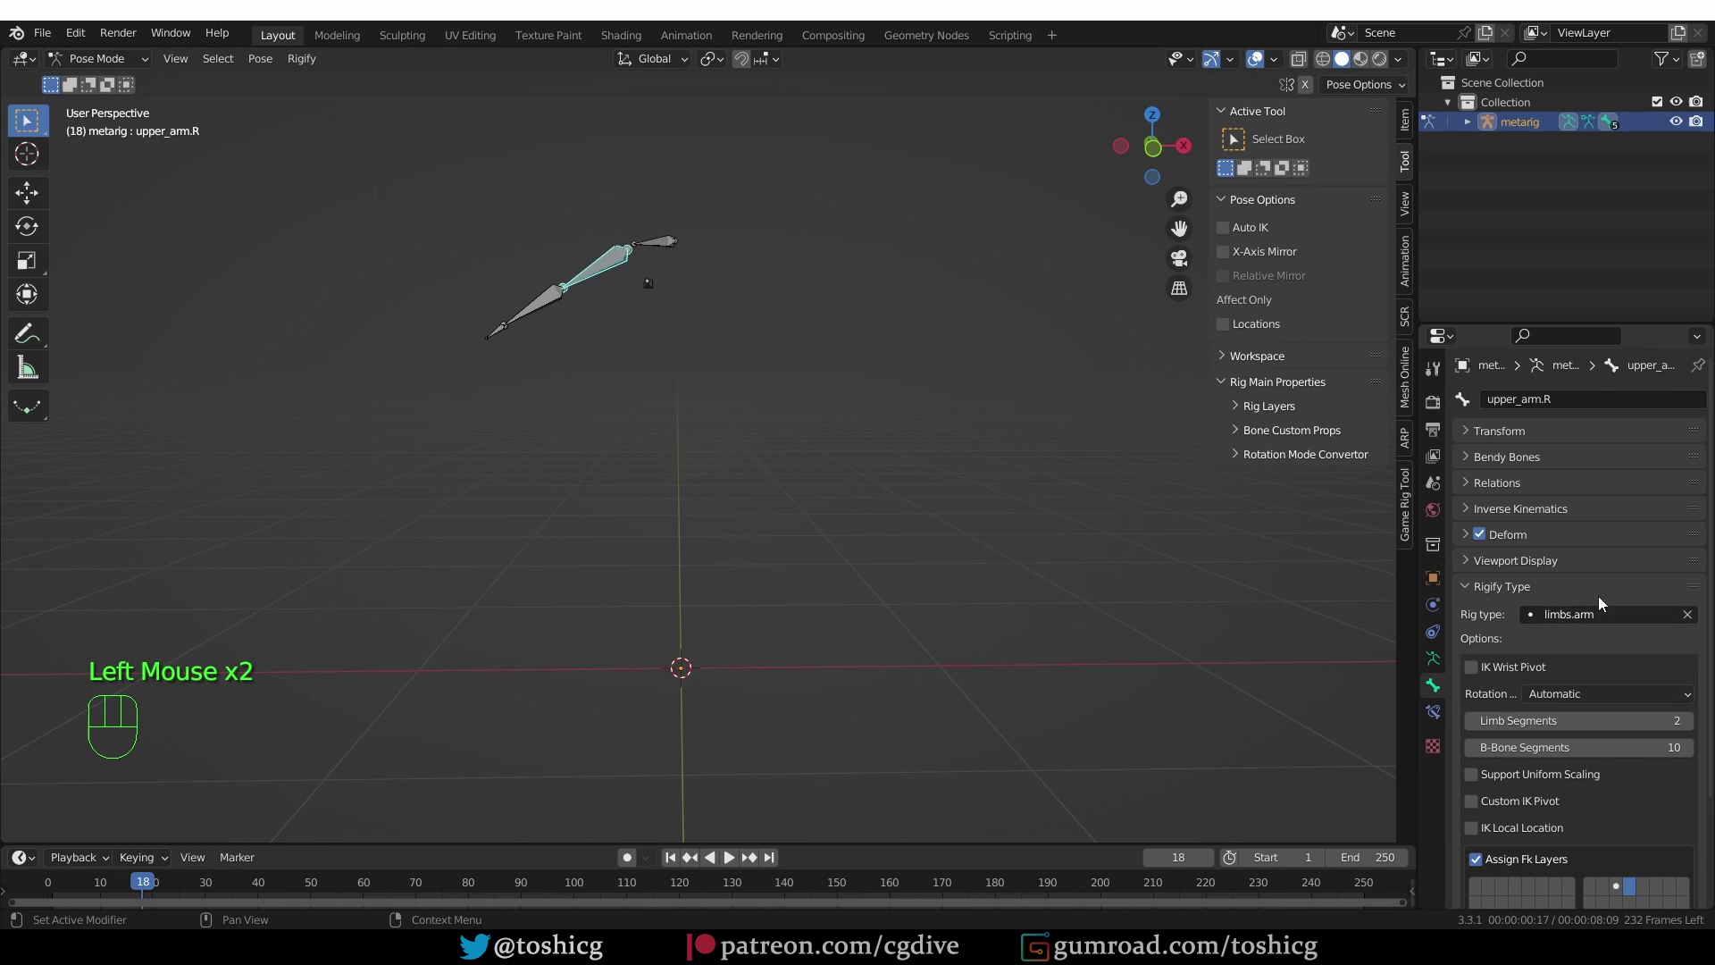
pyautogui.click(539, 290)
pyautogui.click(503, 329)
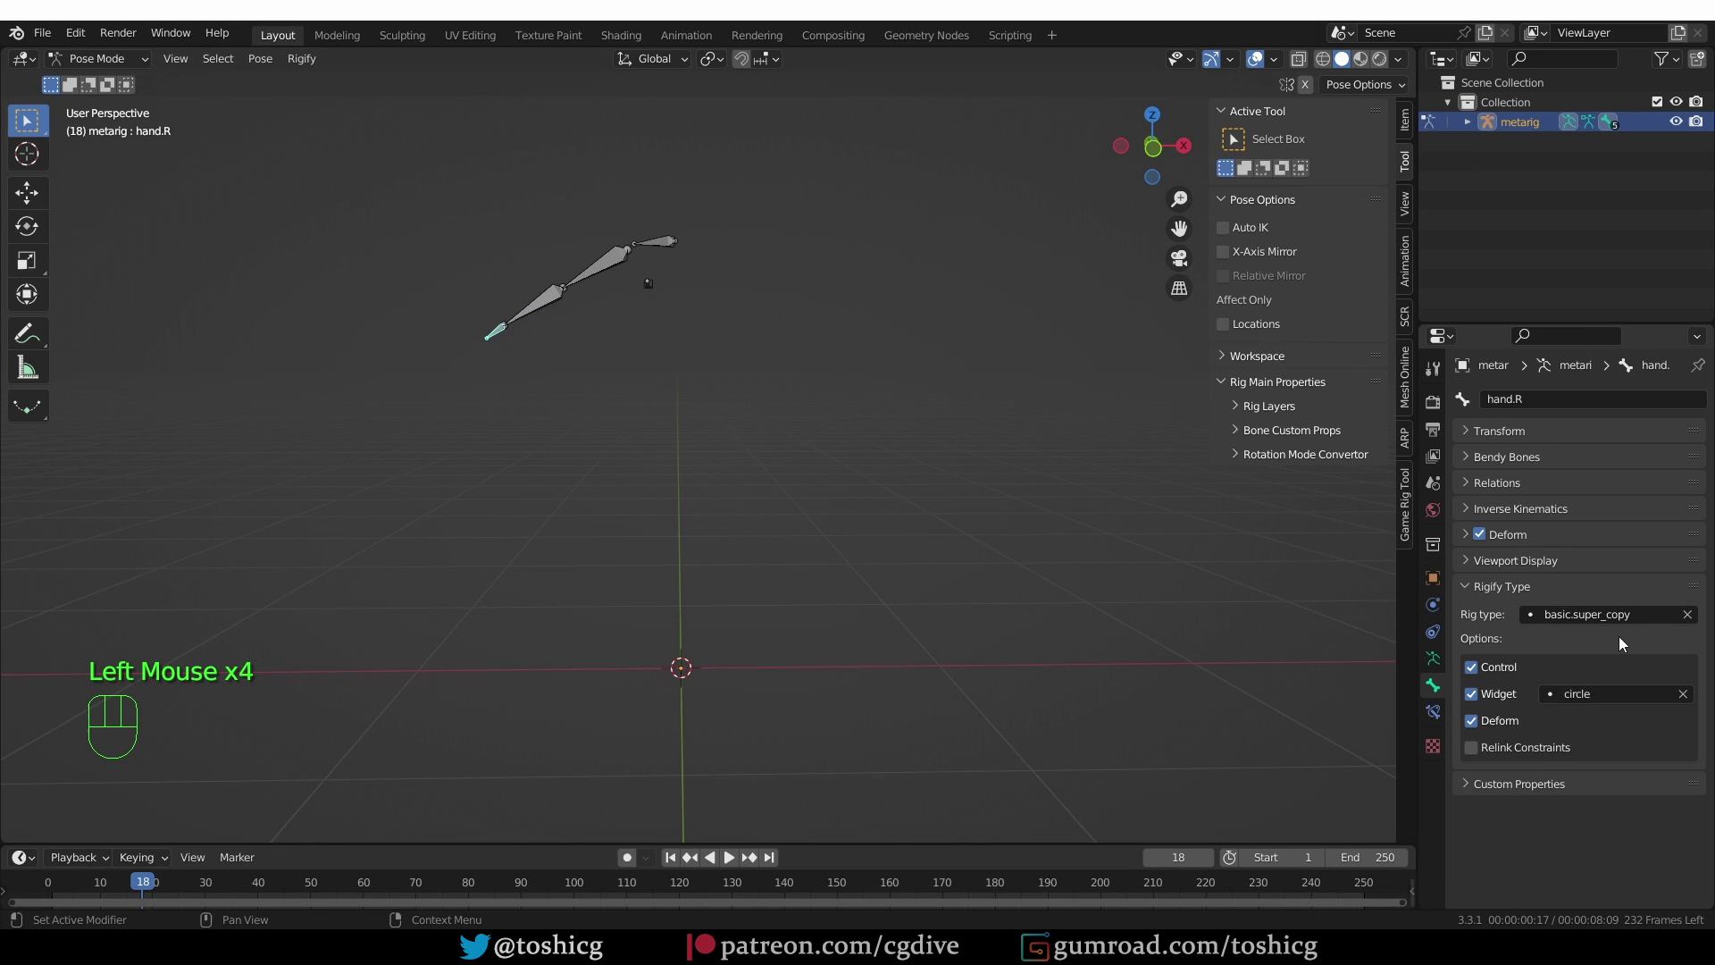
pyautogui.scroll(-1, 619, 512)
pyautogui.scroll(1, 620, 512)
pyautogui.moveTo(679, 536); pyautogui.dragTo(699, 292, button='middle')
# Step: Reopen rigify_troubleshooting.blend from recent files without saving, bringing back the full metarig in Pose Mode
pyautogui.click(37, 33)
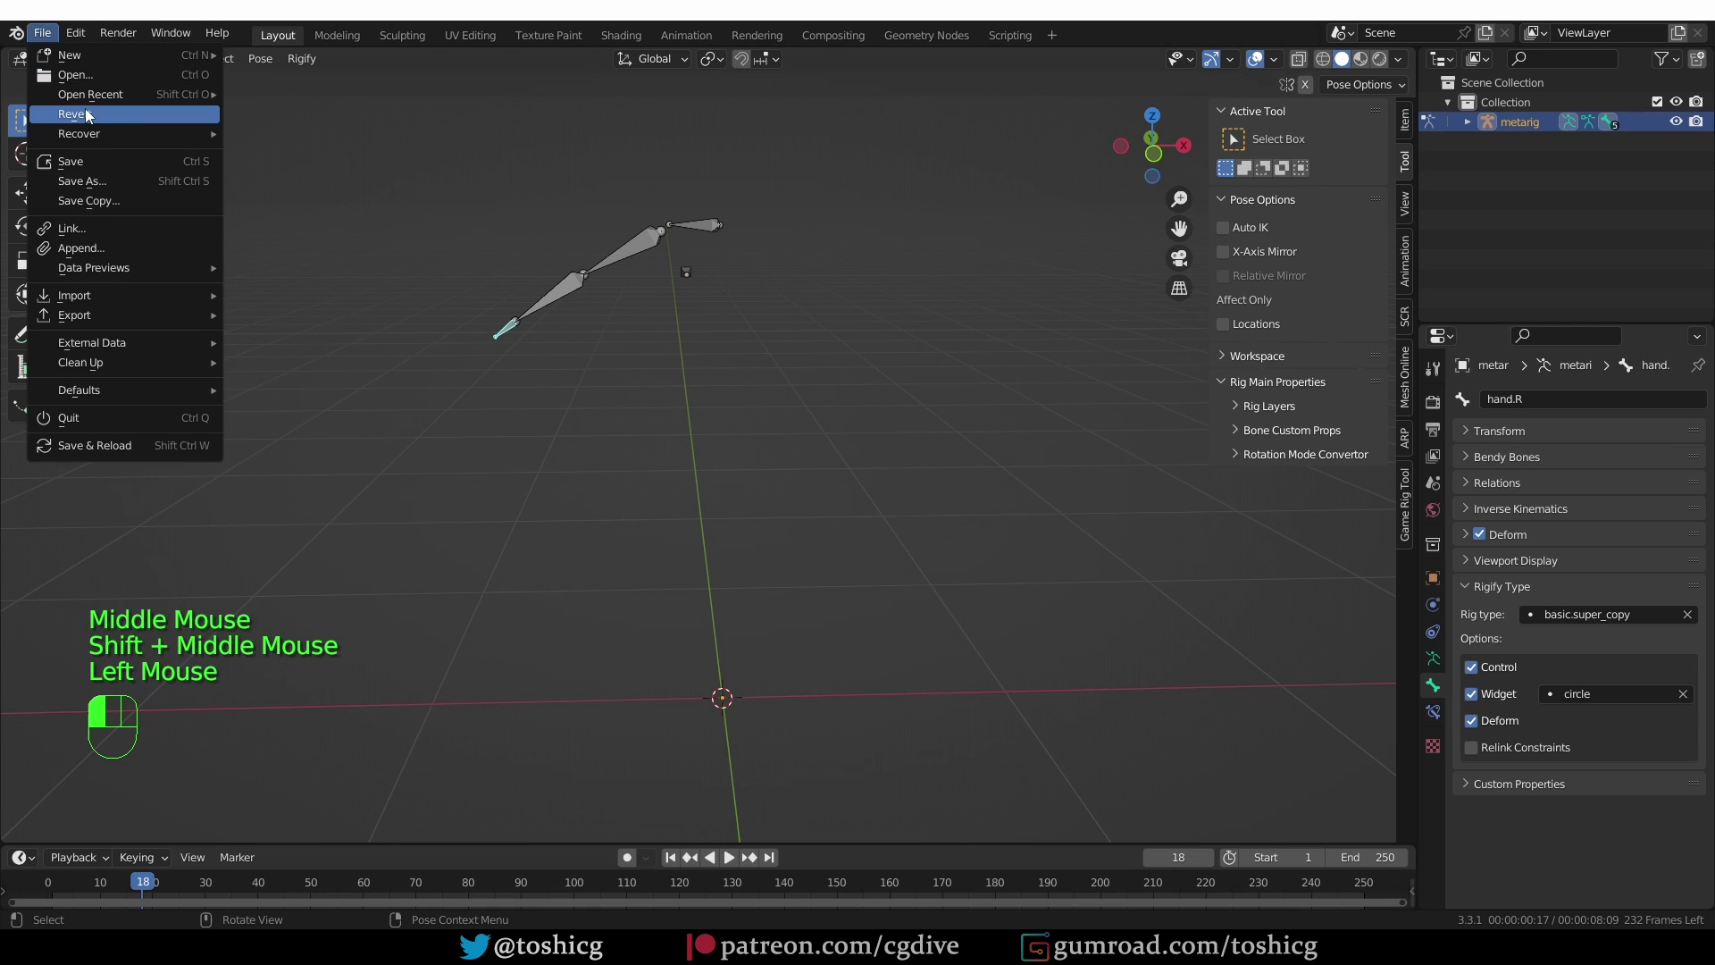
pyautogui.moveTo(116, 133)
pyautogui.moveTo(170, 95)
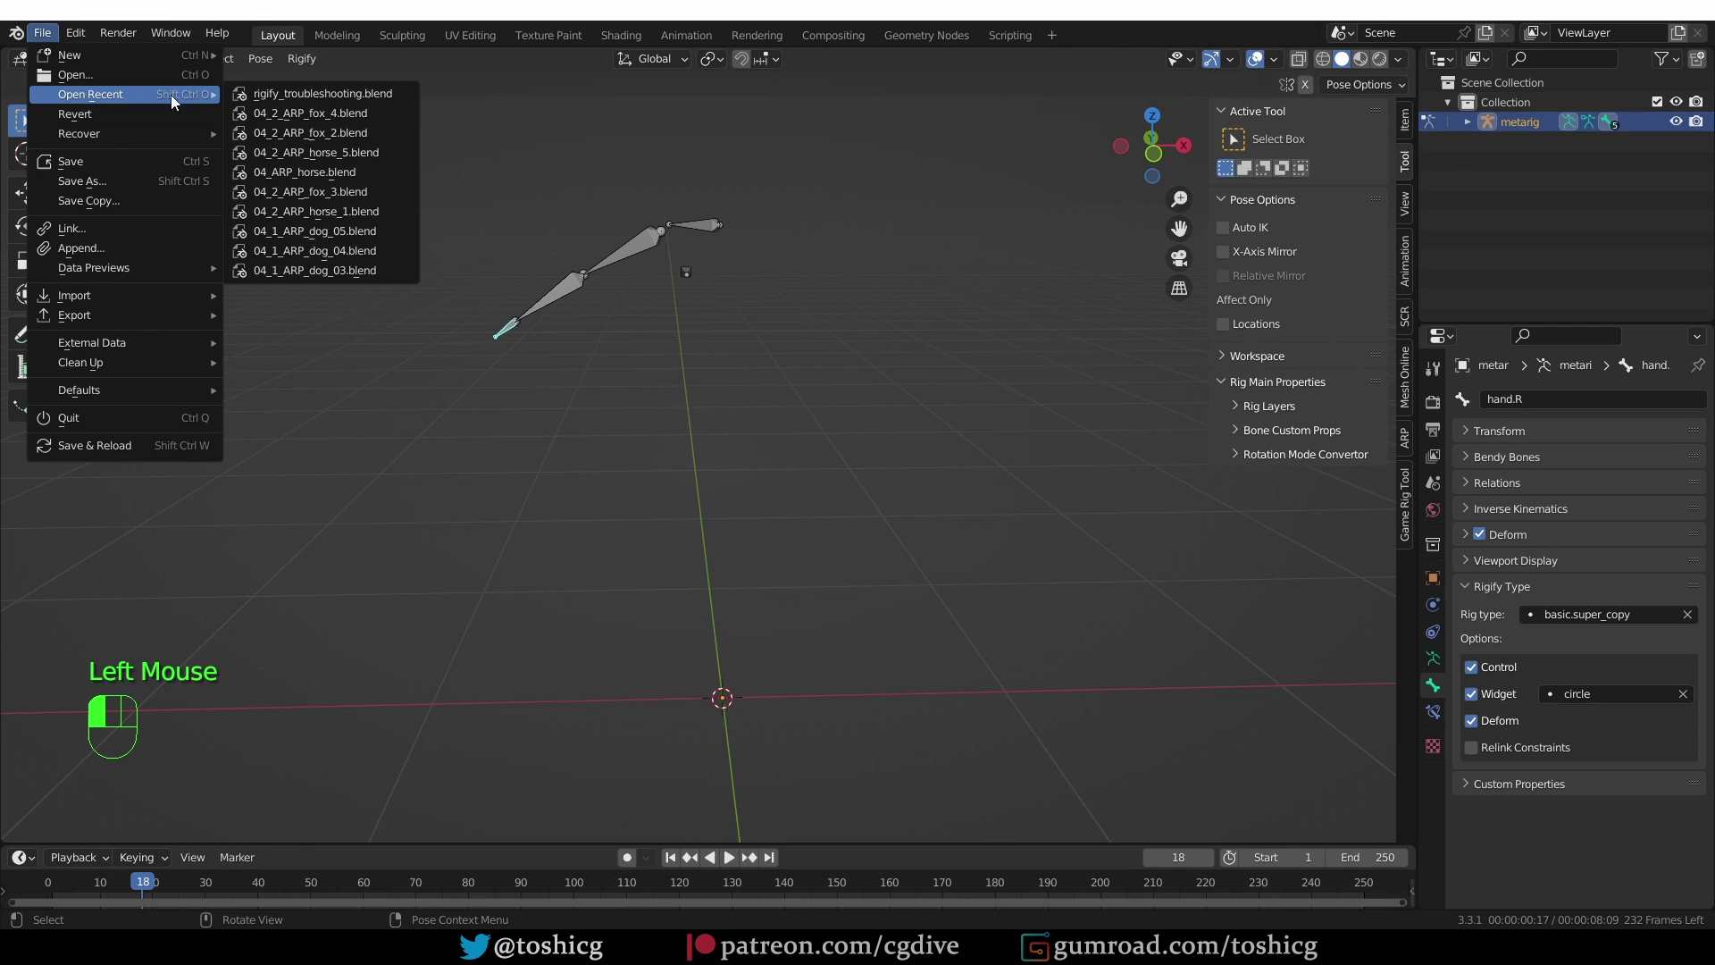
pyautogui.click(368, 95)
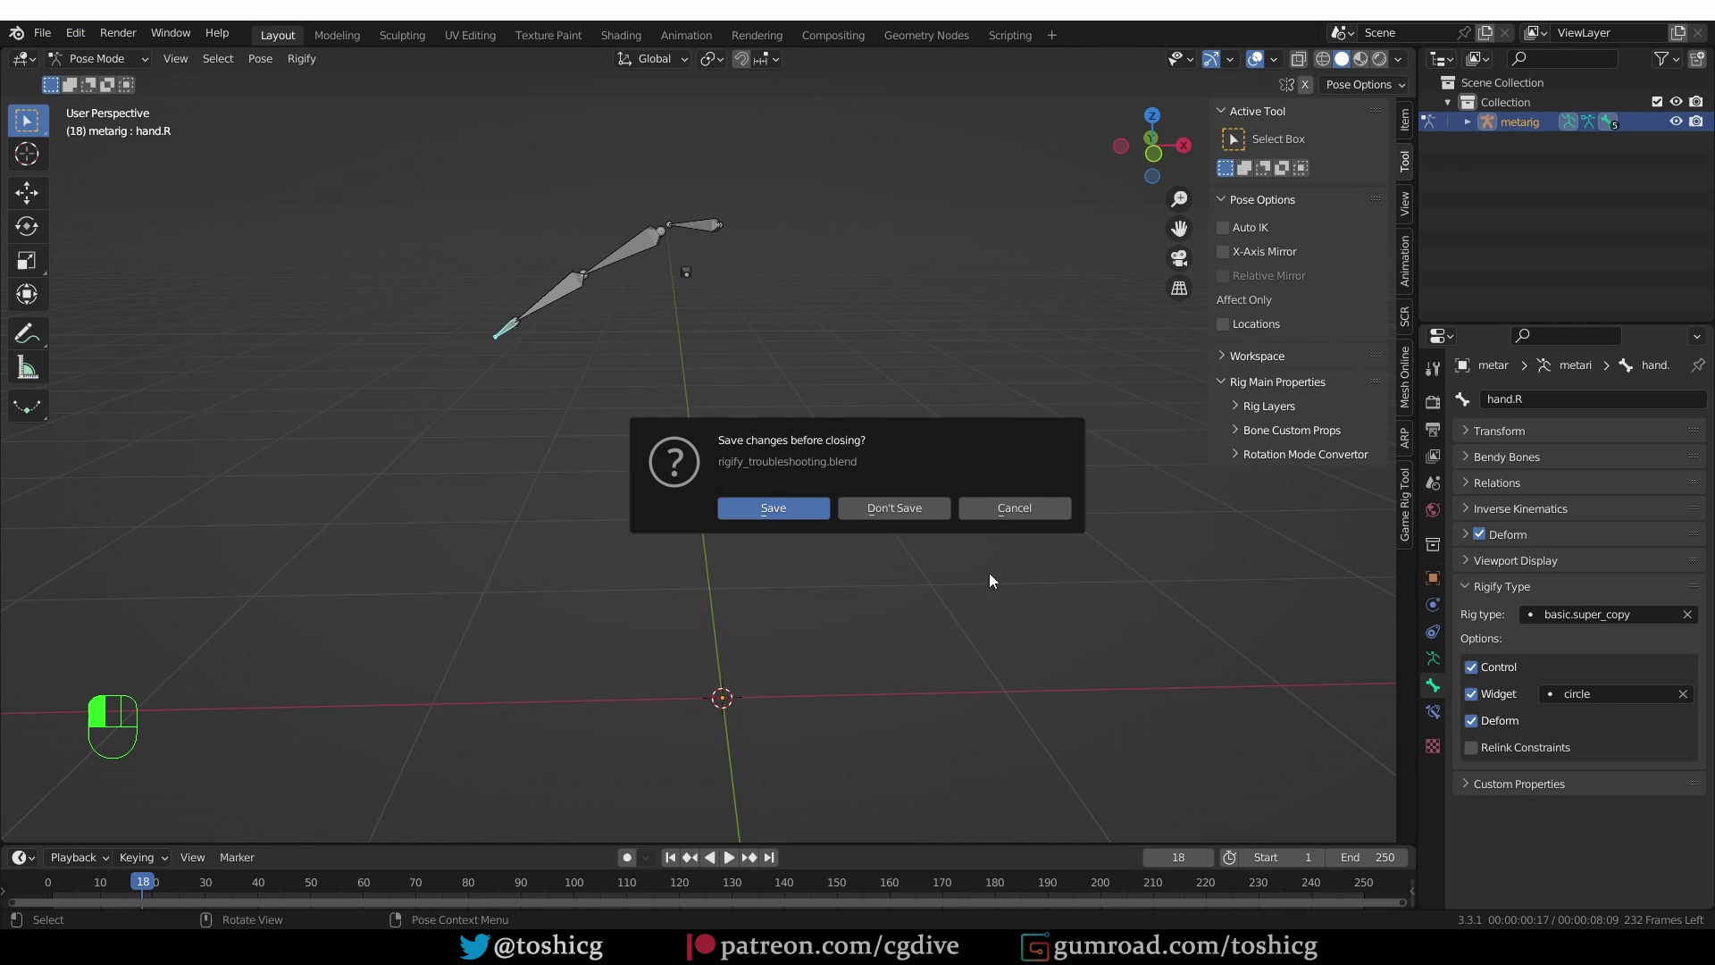
pyautogui.click(894, 507)
pyautogui.middleClick(560, 304)
pyautogui.press('Tab')
pyautogui.click(480, 334)
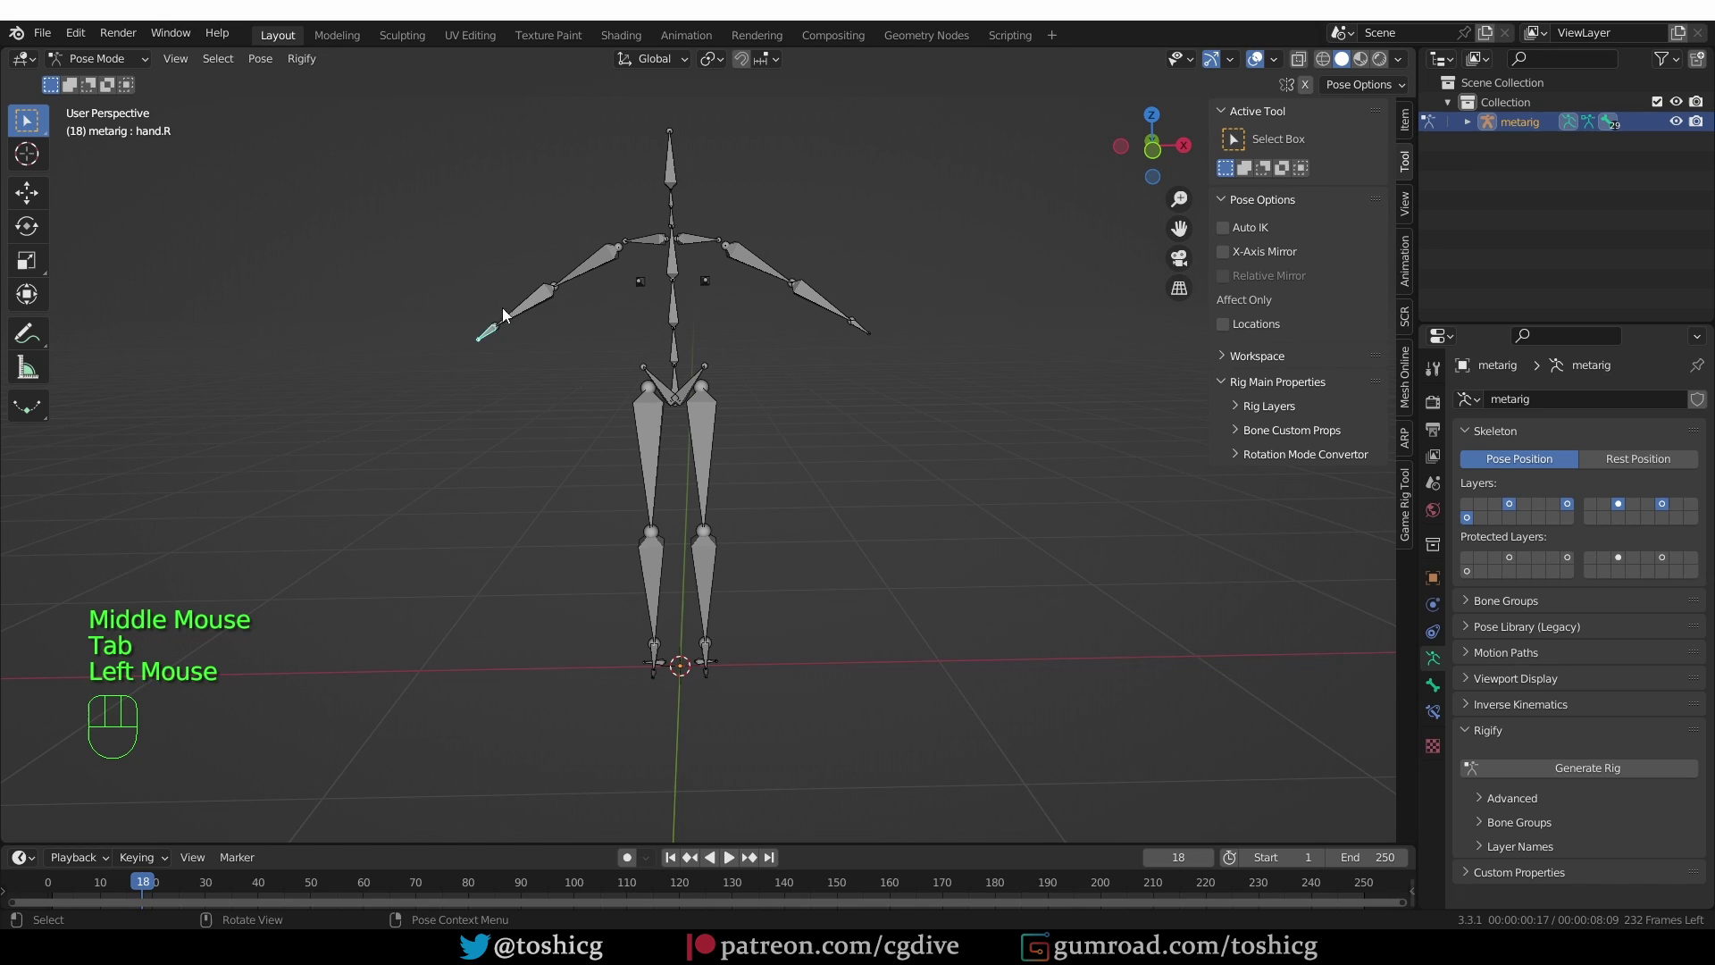
# Step: Clear basic.super_copy from hand.R's Rigify type, then Generate Rig from the Armature Data settings
pyautogui.click(1433, 685)
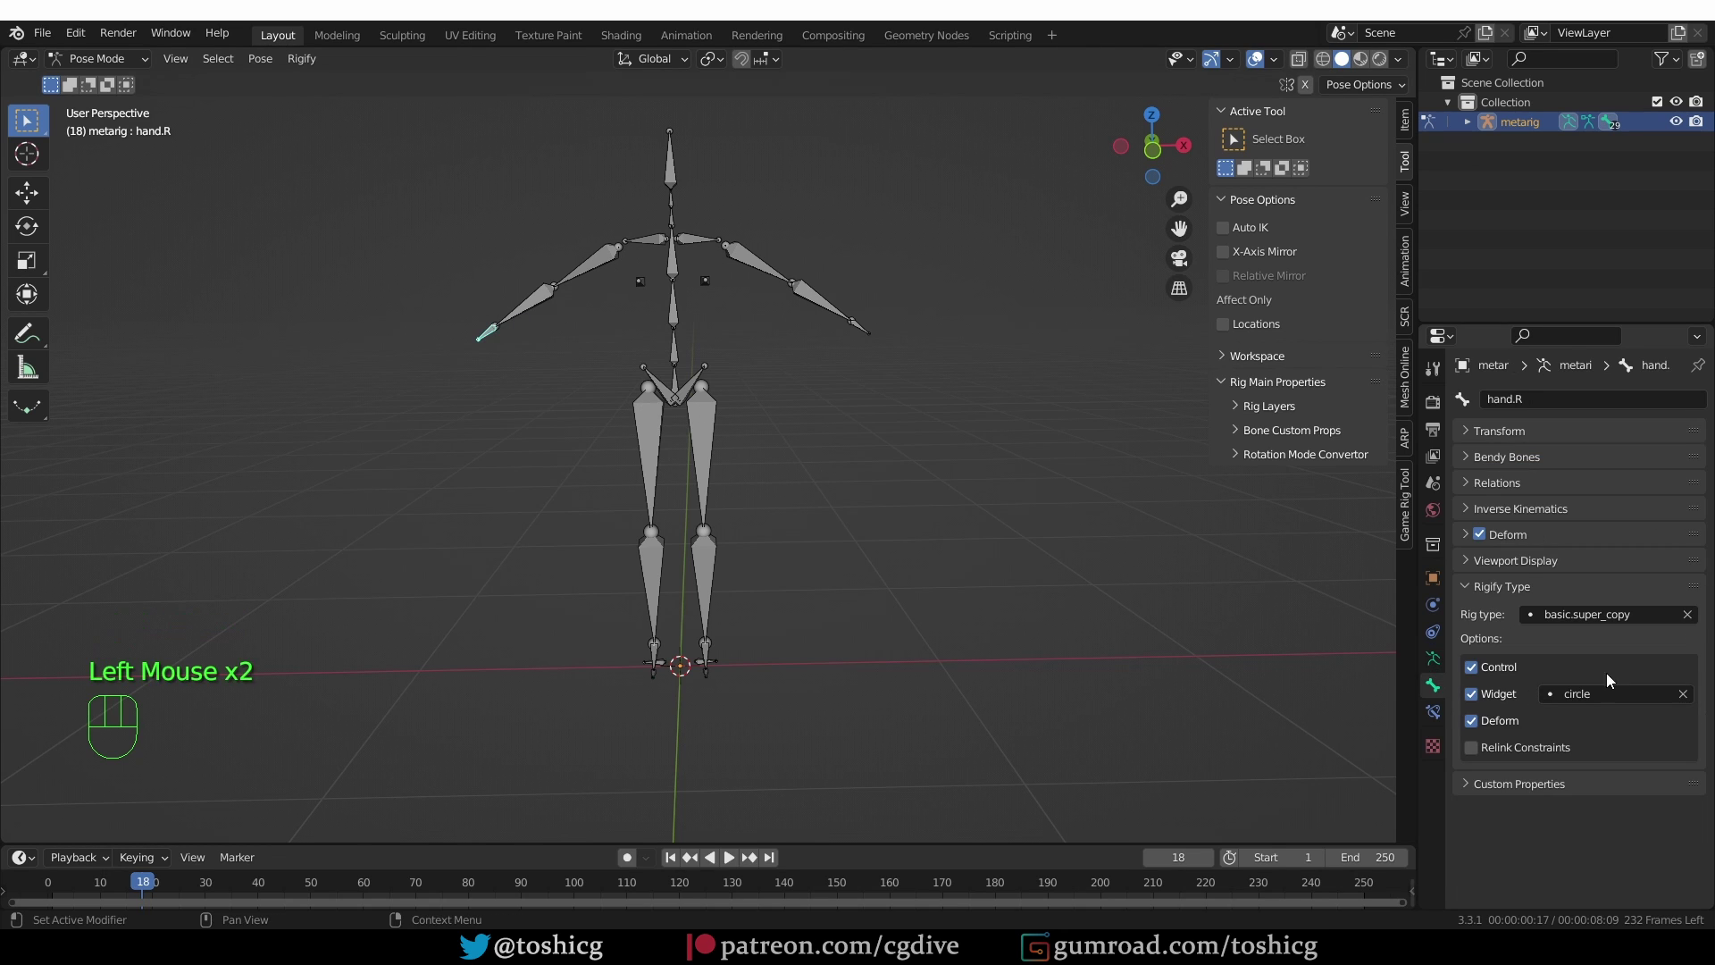
pyautogui.click(1687, 614)
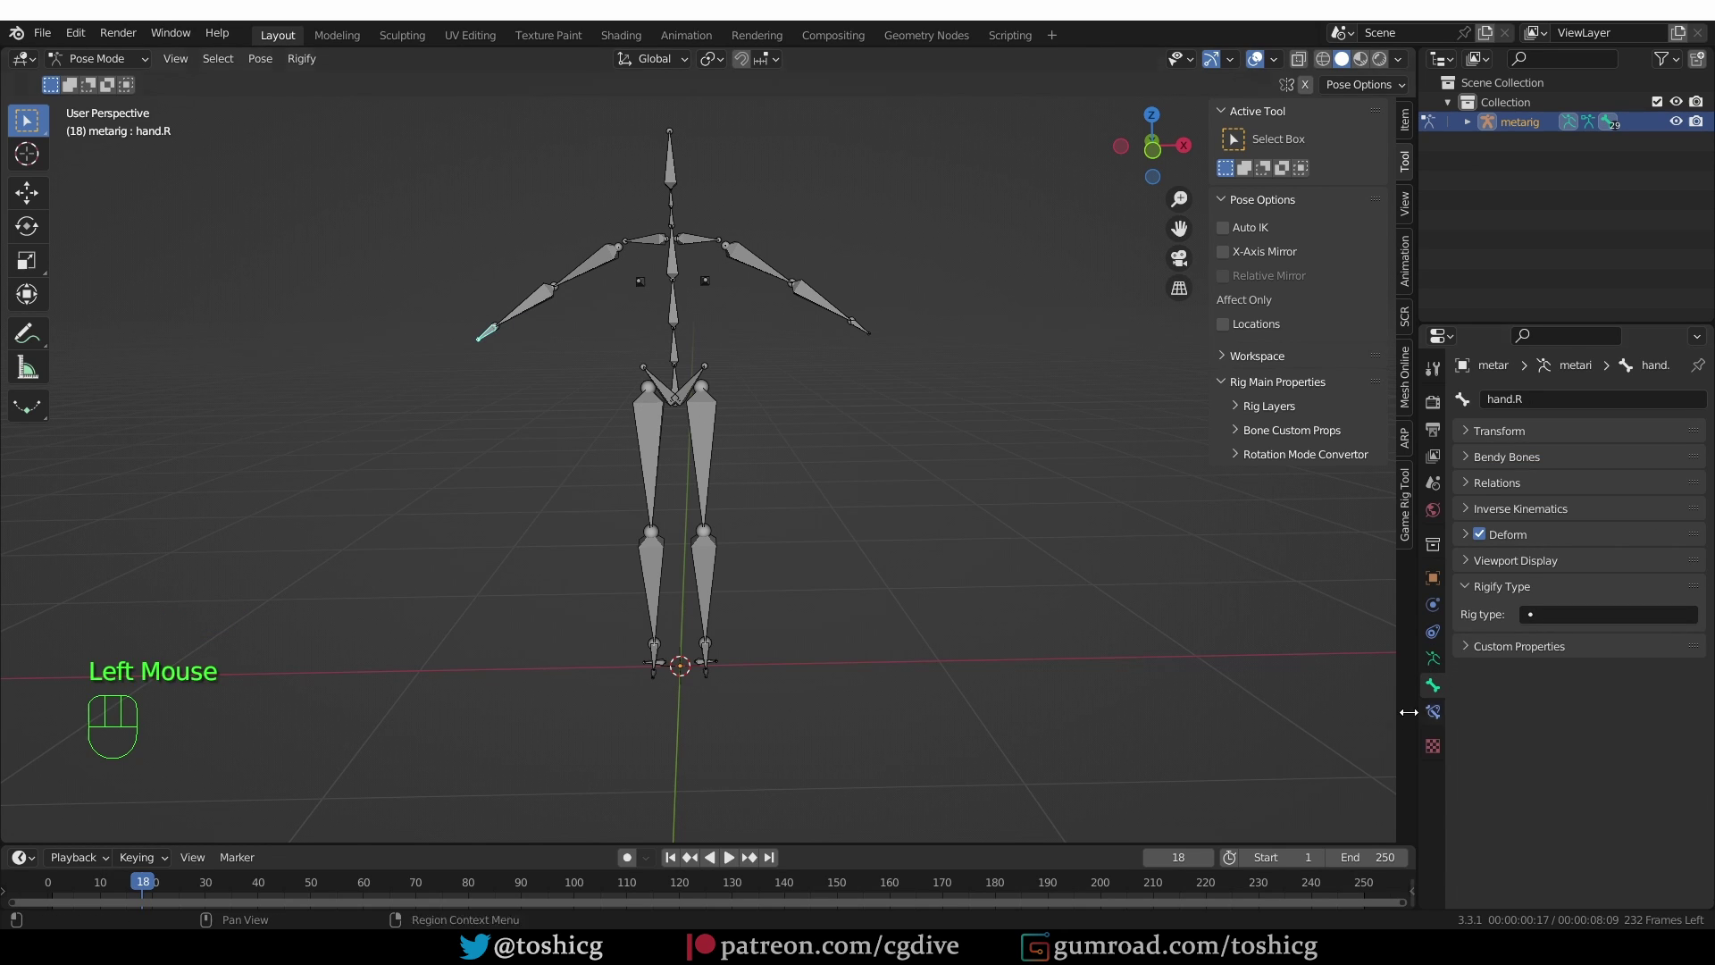
pyautogui.click(1433, 657)
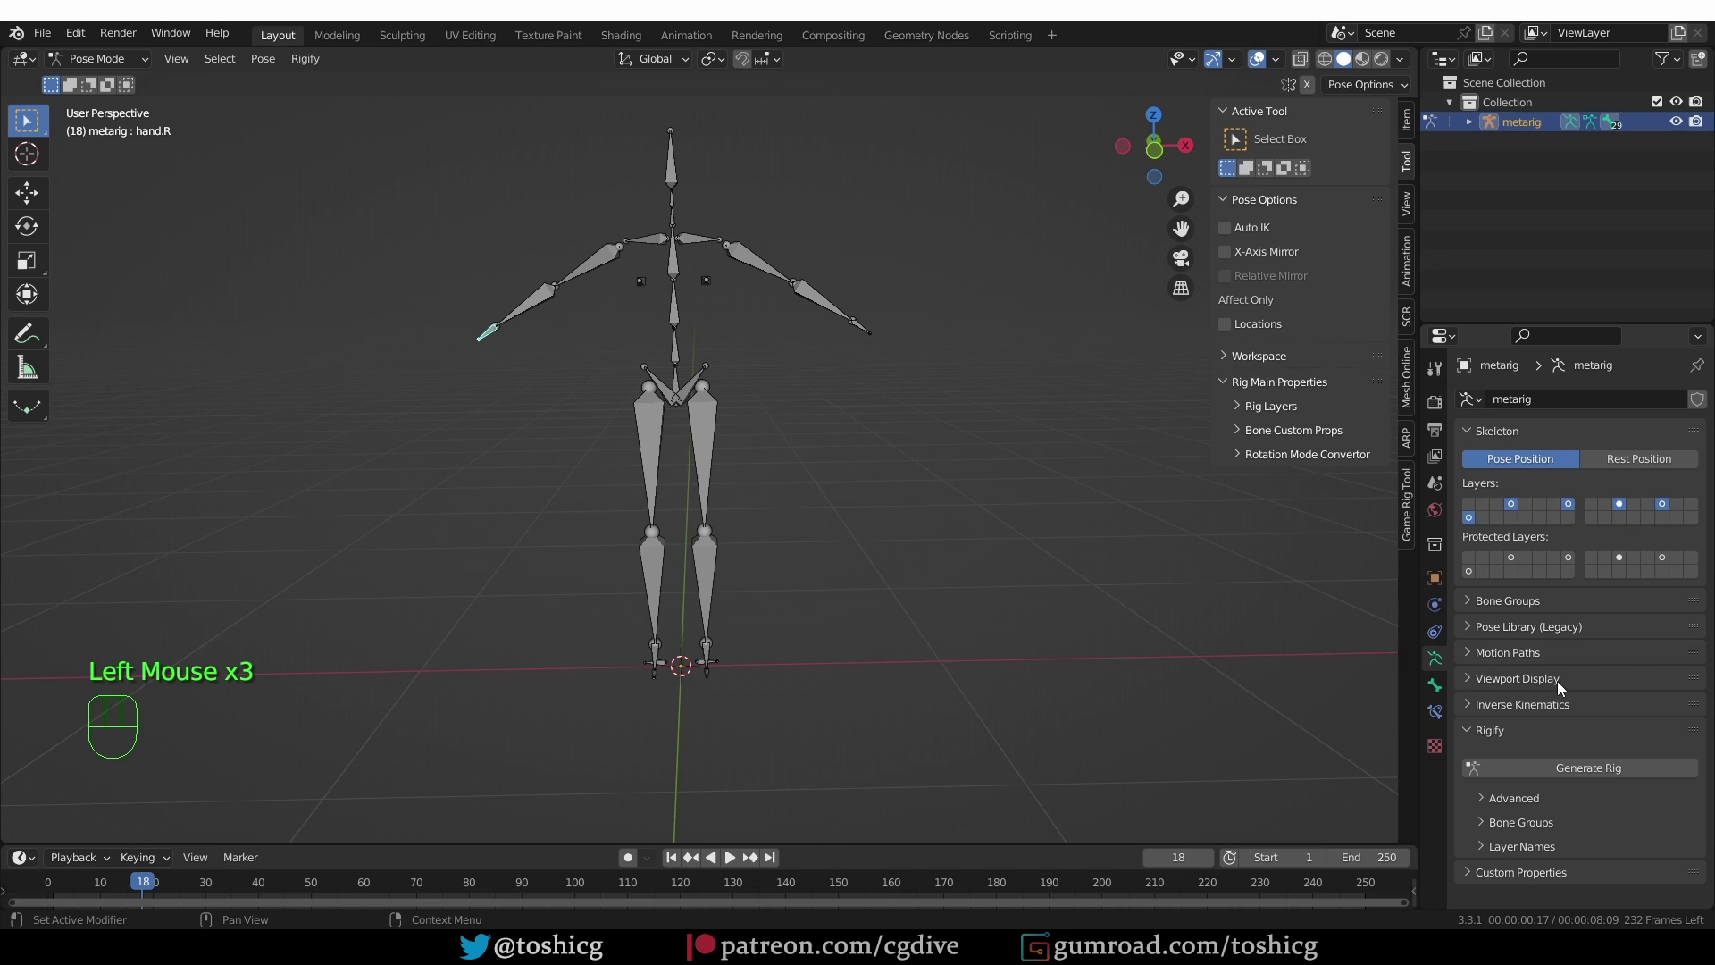
pyautogui.click(1589, 766)
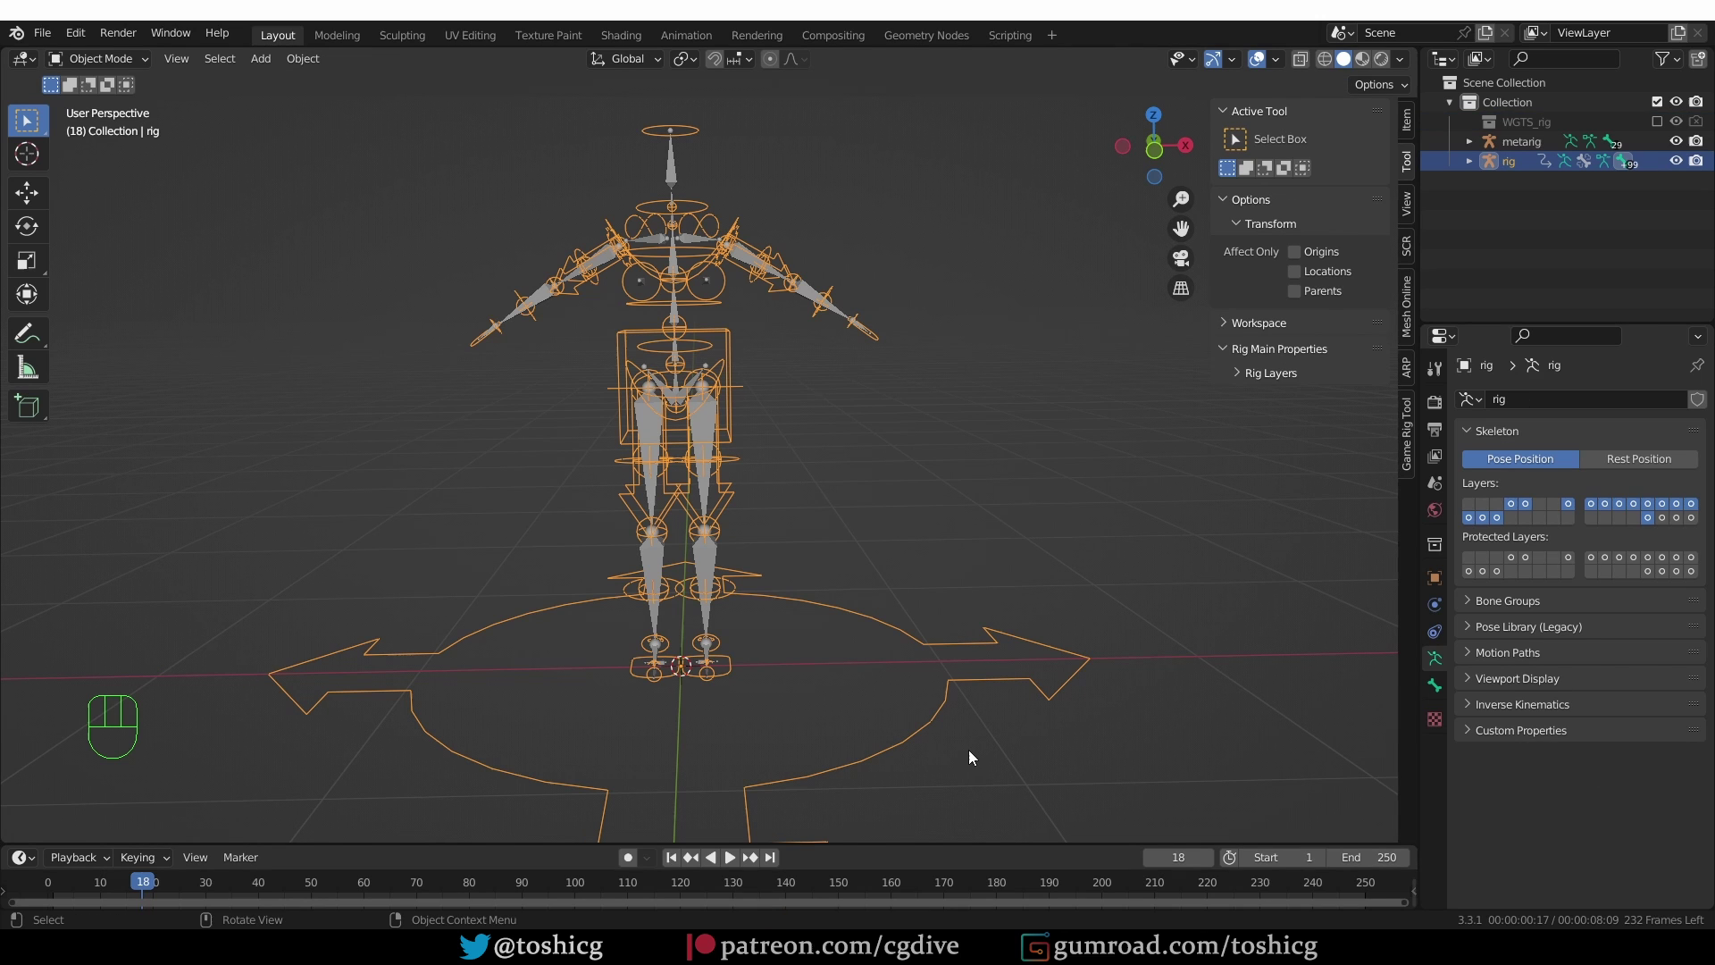